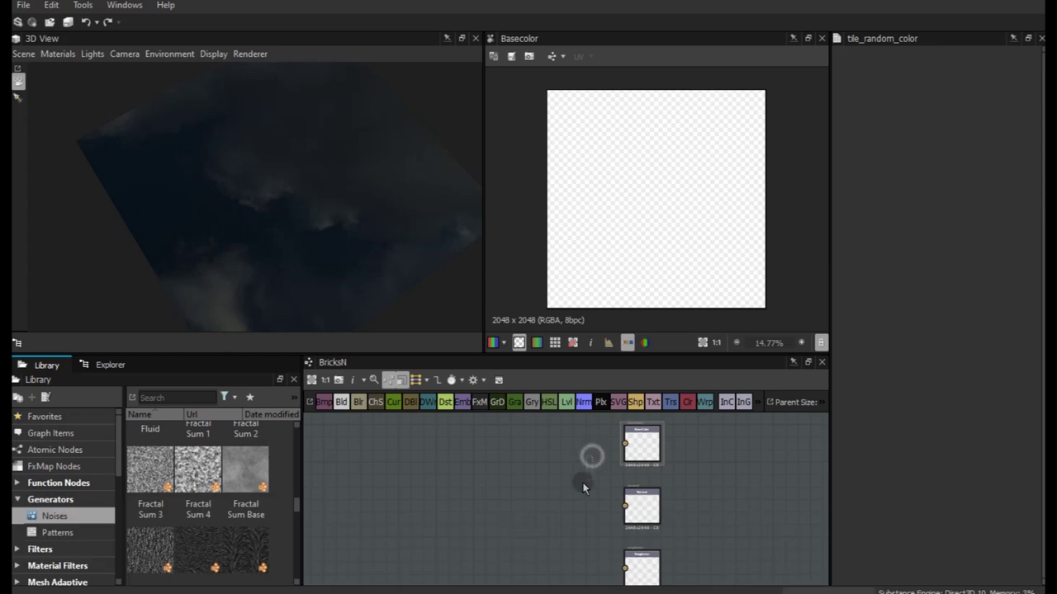
# Add a Uniform Color node set to grey (RGB 147, 143, 143) and wire it into Basecolor
pyautogui.moveTo(584, 487); pyautogui.dragTo(576, 533, button='middle')
pyautogui.moveTo(696, 410)
pyautogui.mouseDown()
pyautogui.moveTo(547, 475)
pyautogui.moveTo(619, 490)
pyautogui.mouseUp()
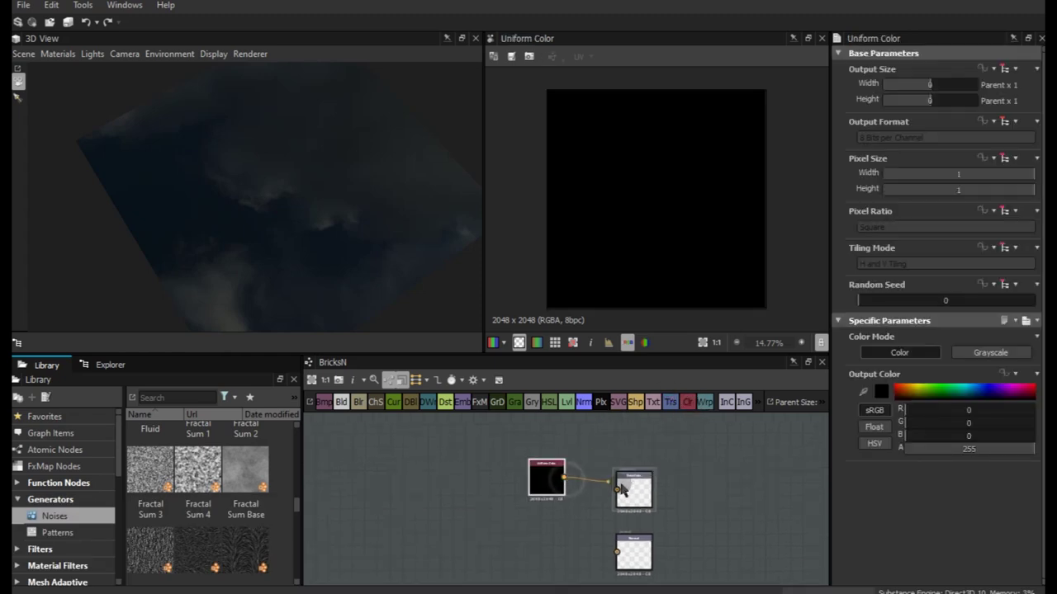
pyautogui.click(882, 392)
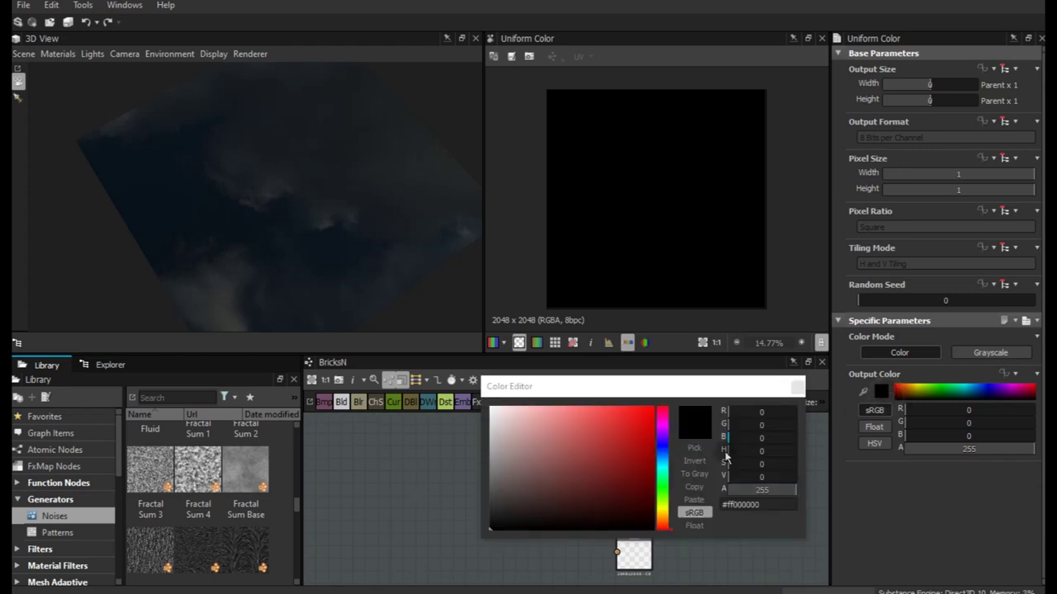
pyautogui.click(492, 458)
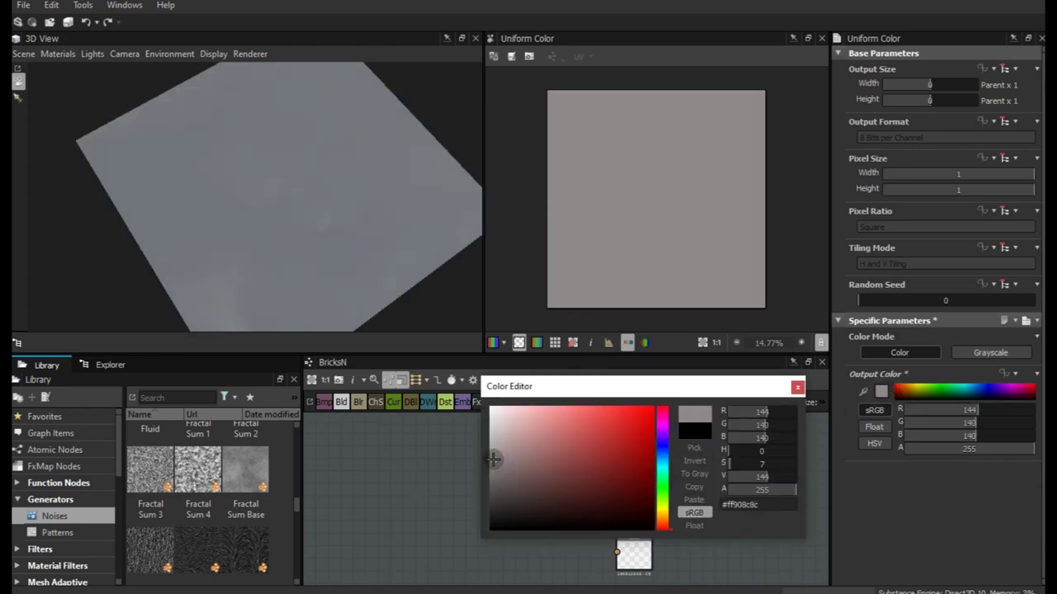
pyautogui.moveTo(492, 459); pyautogui.dragTo(493, 459)
pyautogui.click(798, 389)
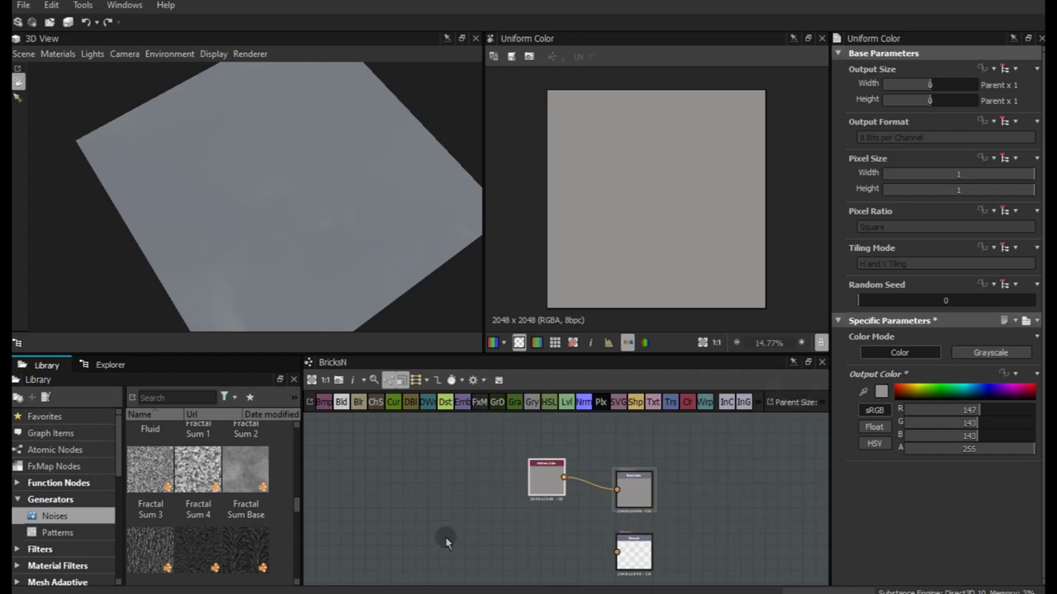
pyautogui.moveTo(462, 532); pyautogui.dragTo(501, 512, button='middle')
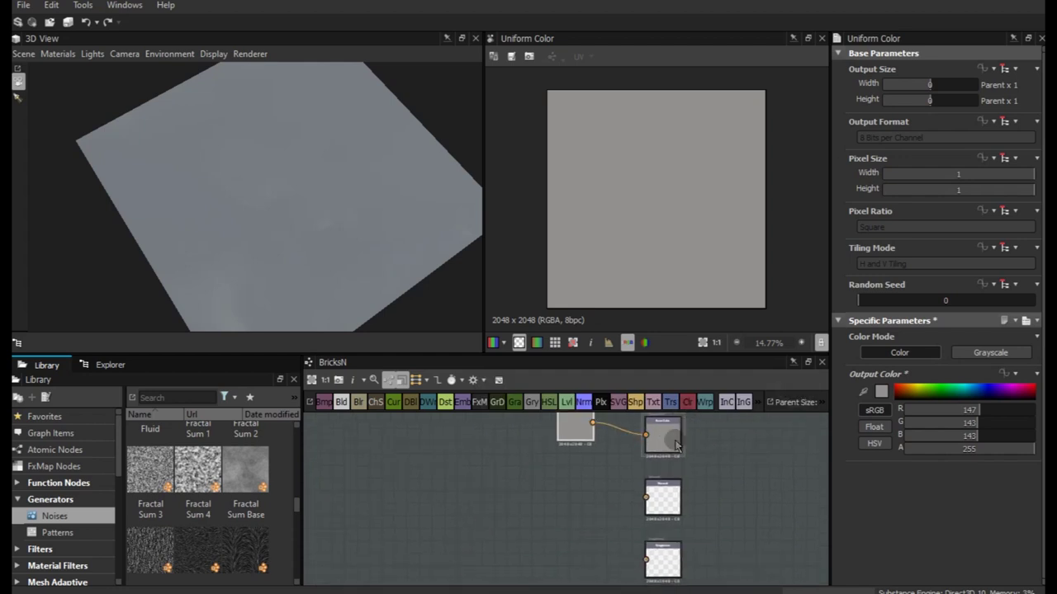
pyautogui.click(97, 541)
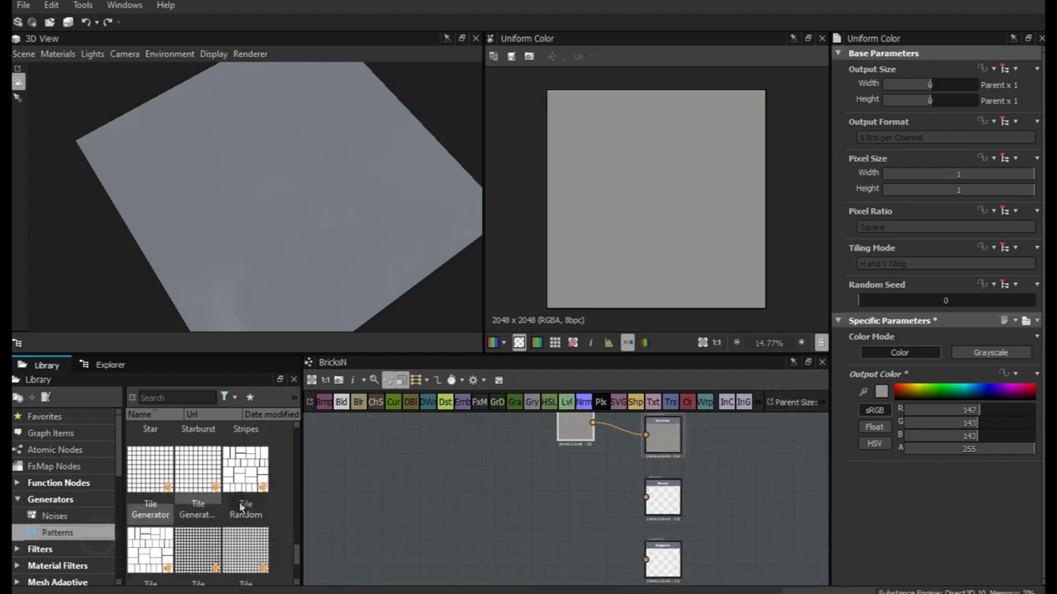
# Add a Tile Generator node followed by a Blur HQ Grayscale node
pyautogui.moveTo(297, 558); pyautogui.dragTo(299, 554)
pyautogui.moveTo(147, 510); pyautogui.dragTo(477, 535)
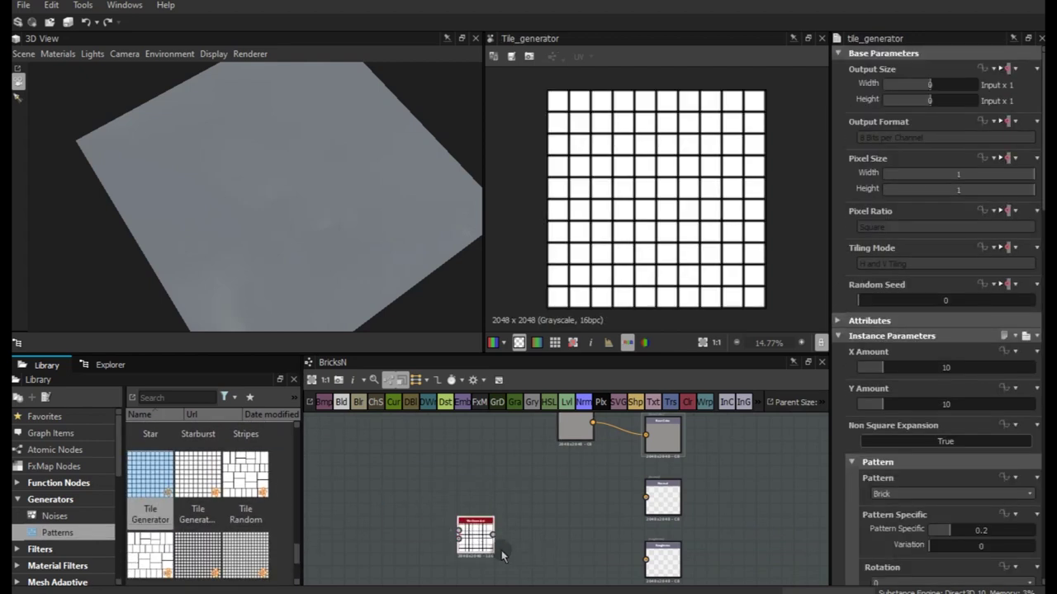
pyautogui.moveTo(483, 535); pyautogui.dragTo(439, 513)
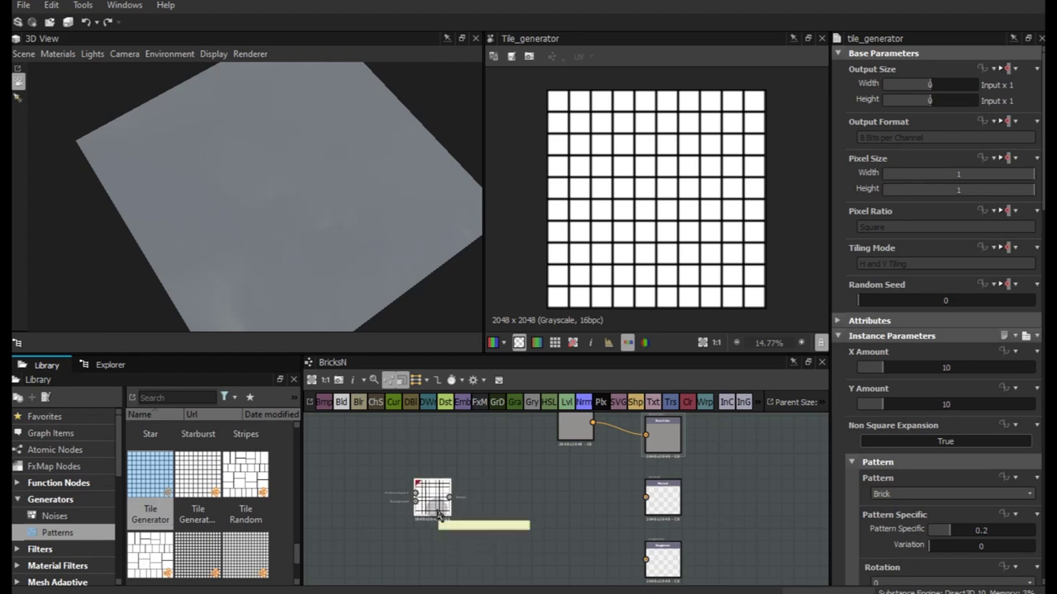
pyautogui.press('space')
pyautogui.write('hq')
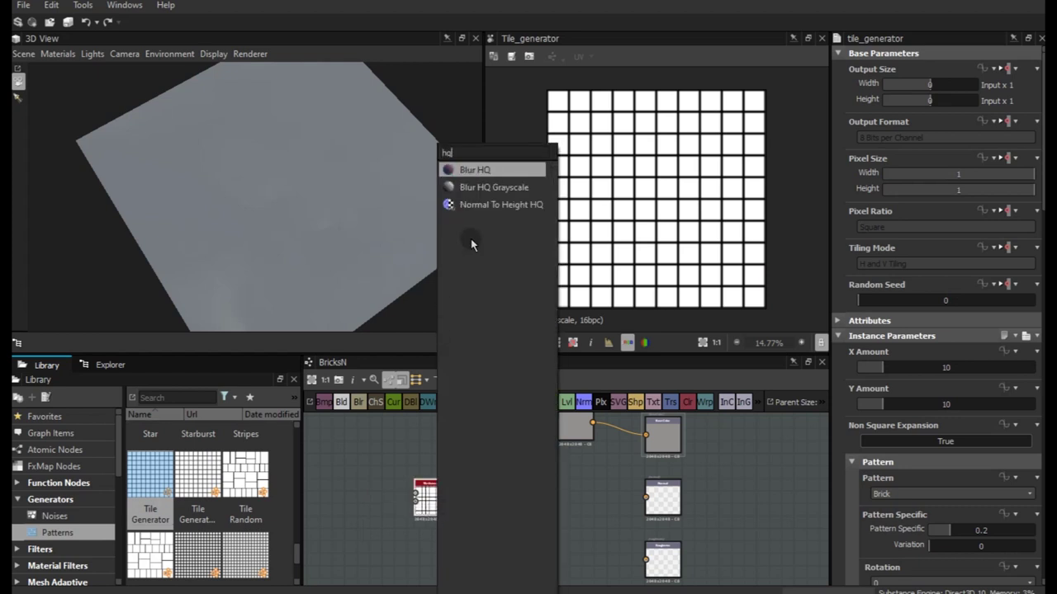
pyautogui.click(487, 185)
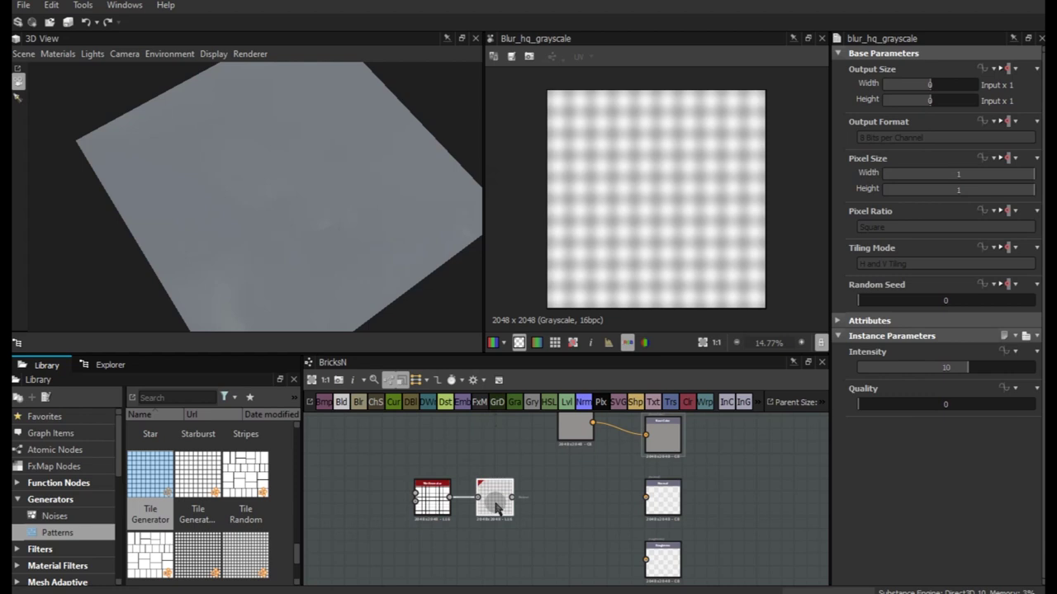
# Add a Normal node at Intensity 8 and wire it into the Normal output
pyautogui.click(583, 402)
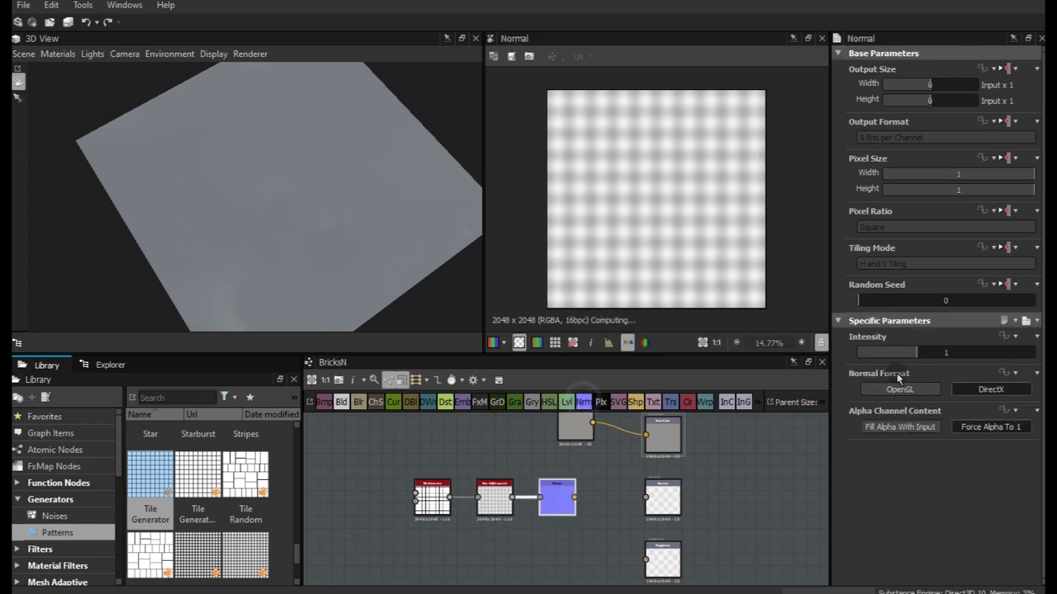
pyautogui.doubleClick(956, 352)
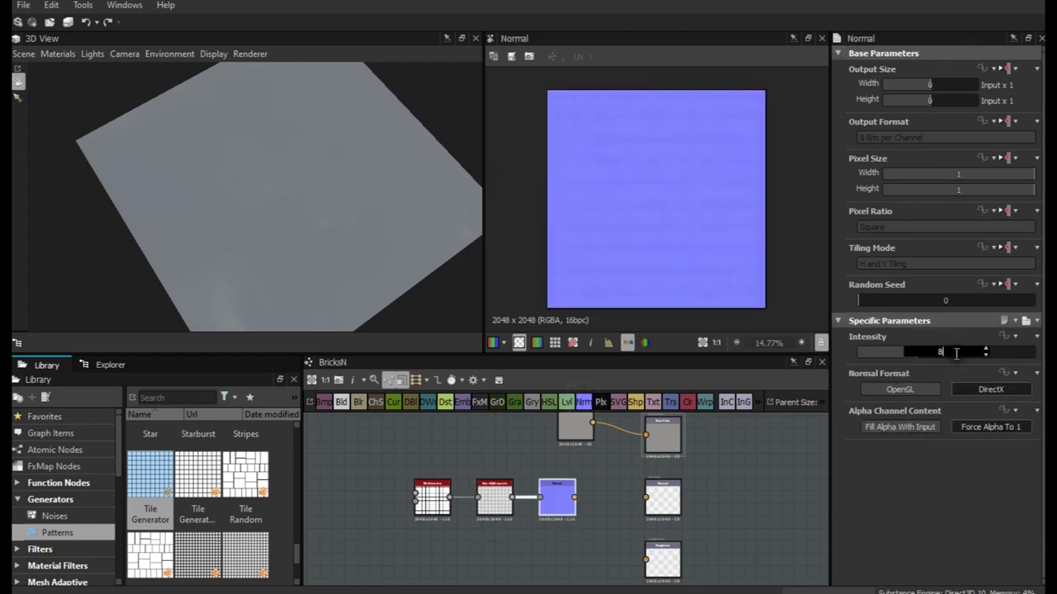
pyautogui.click(891, 471)
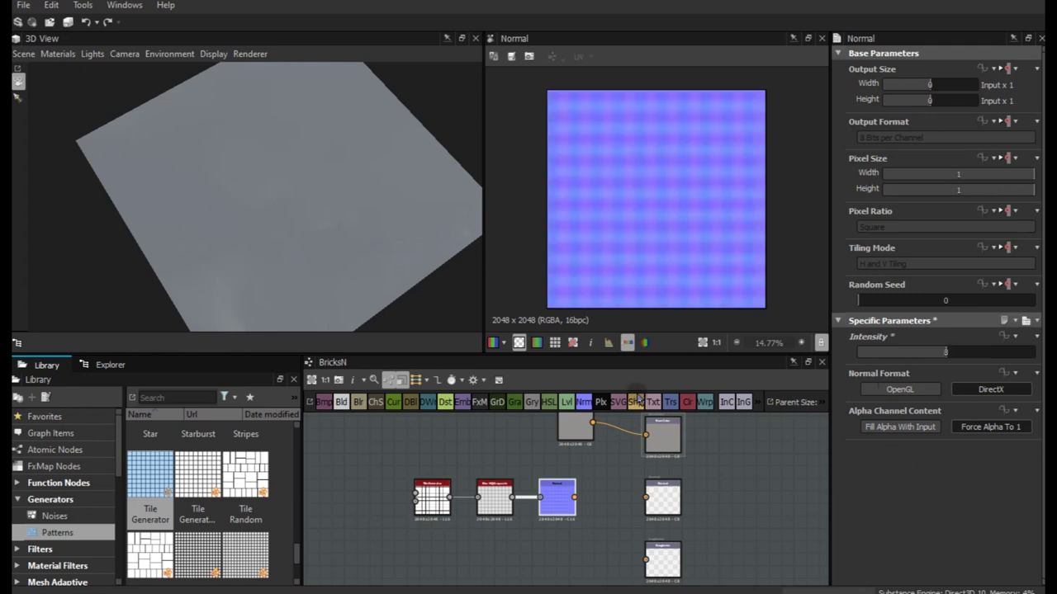
pyautogui.moveTo(577, 504); pyautogui.dragTo(645, 497)
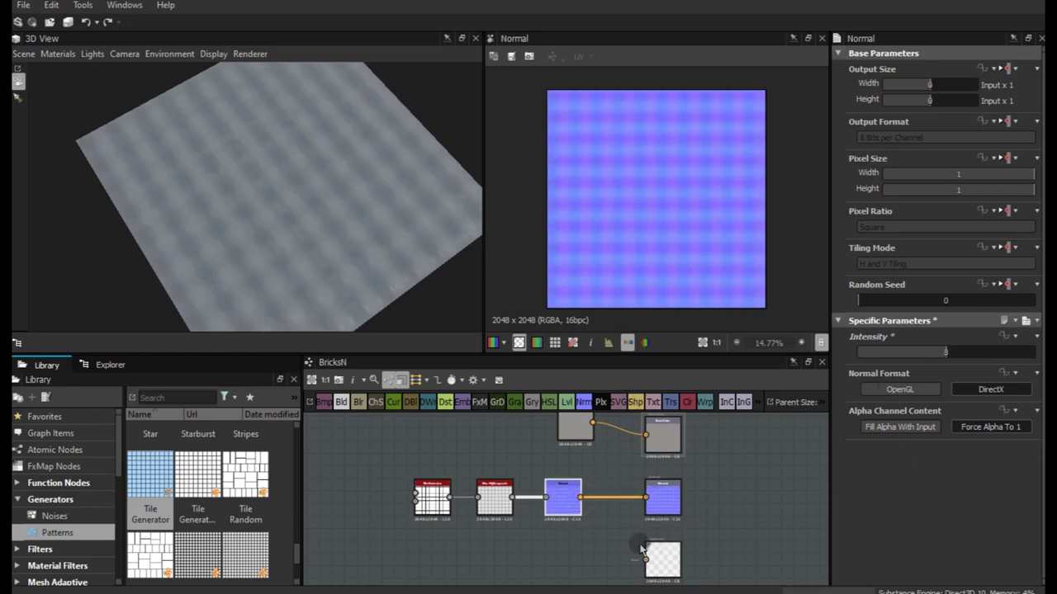
pyautogui.moveTo(332, 279)
pyautogui.mouseDown()
pyautogui.moveTo(401, 174)
pyautogui.moveTo(441, 184)
pyautogui.mouseUp()
pyautogui.moveTo(290, 204)
pyautogui.mouseDown()
pyautogui.moveTo(349, 229)
pyautogui.moveTo(292, 259)
pyautogui.moveTo(345, 221)
pyautogui.mouseUp()
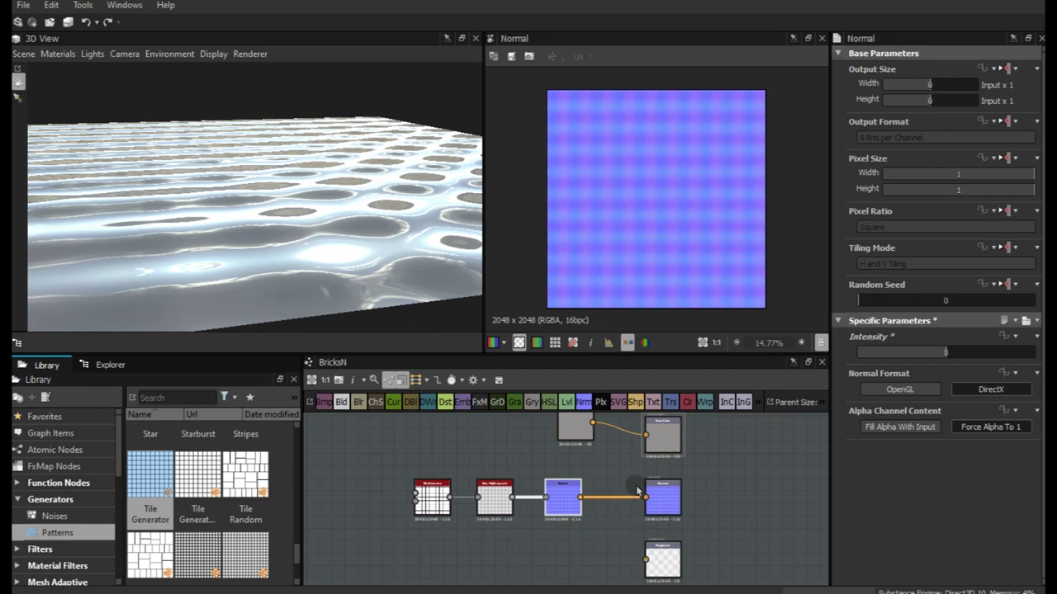
# Wire a second Uniform Color, grey RGB 157, 155, 155, into the Roughness output
pyautogui.moveTo(688, 404); pyautogui.dragTo(684, 548)
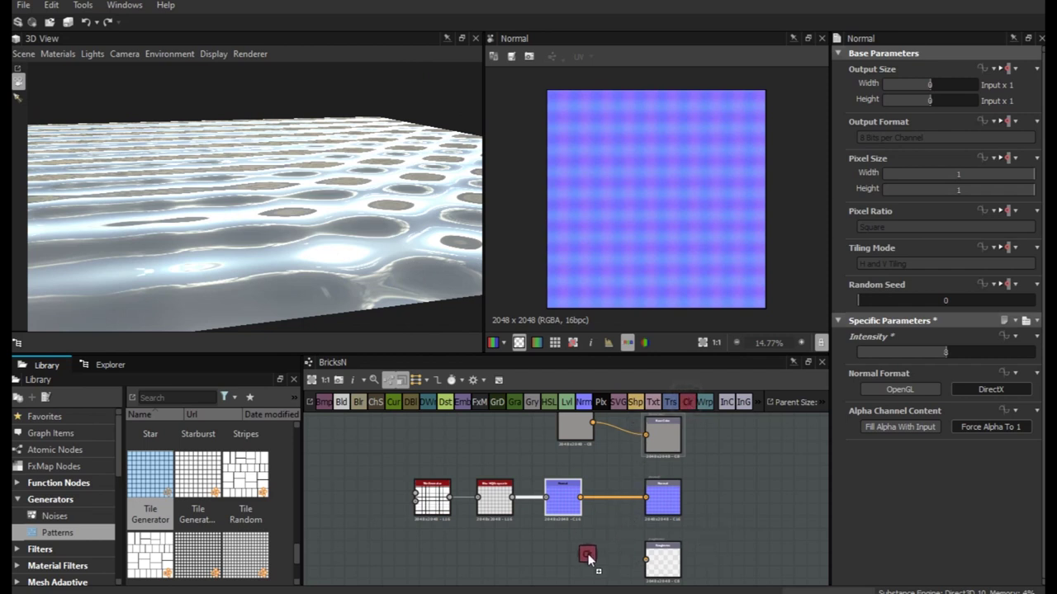
pyautogui.moveTo(567, 554); pyautogui.dragTo(646, 560)
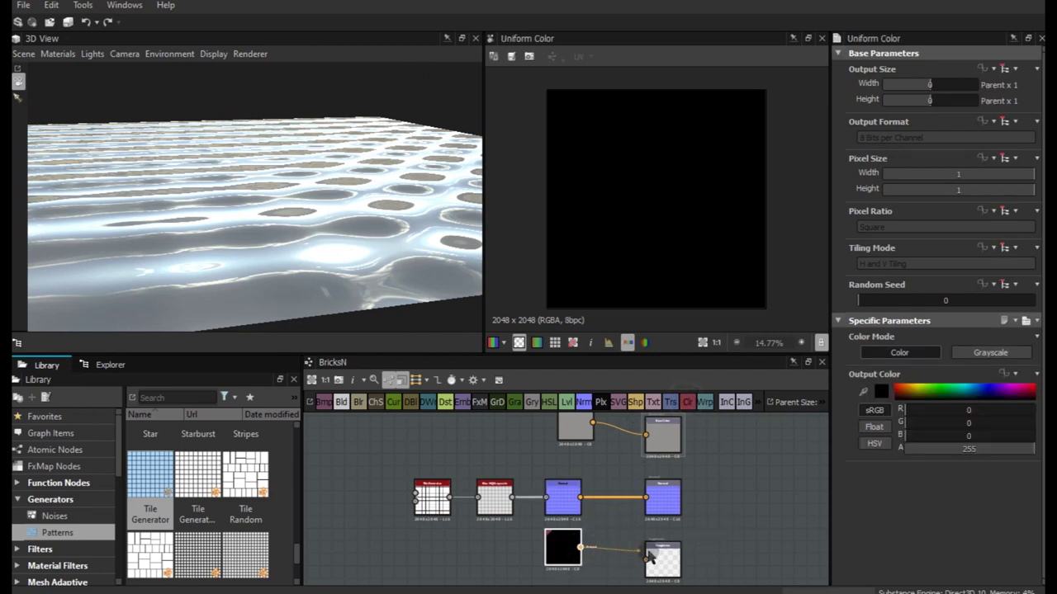
pyautogui.moveTo(566, 553); pyautogui.dragTo(565, 565)
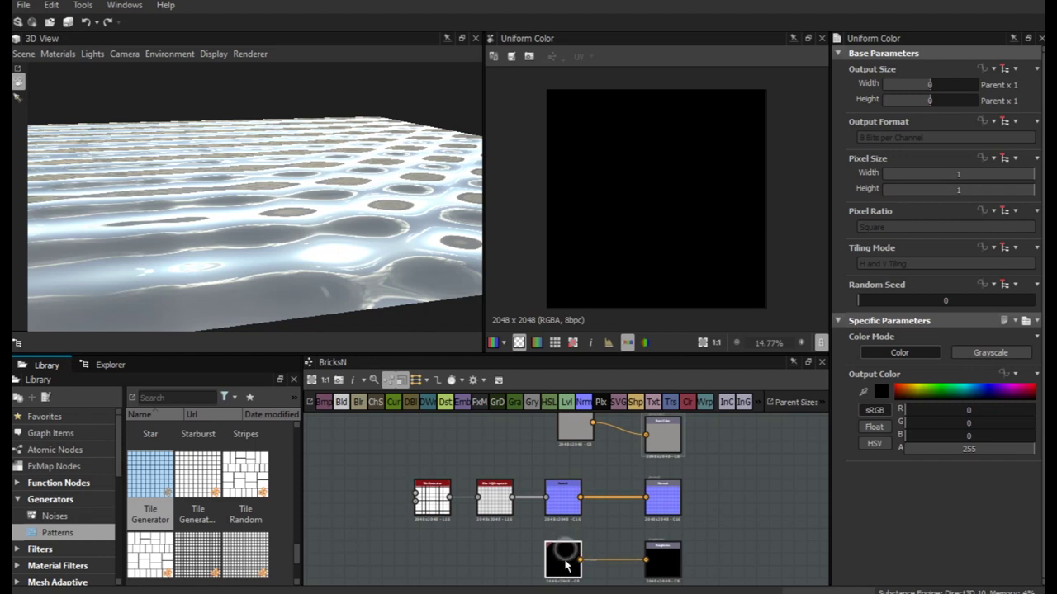
pyautogui.click(880, 391)
pyautogui.click(490, 452)
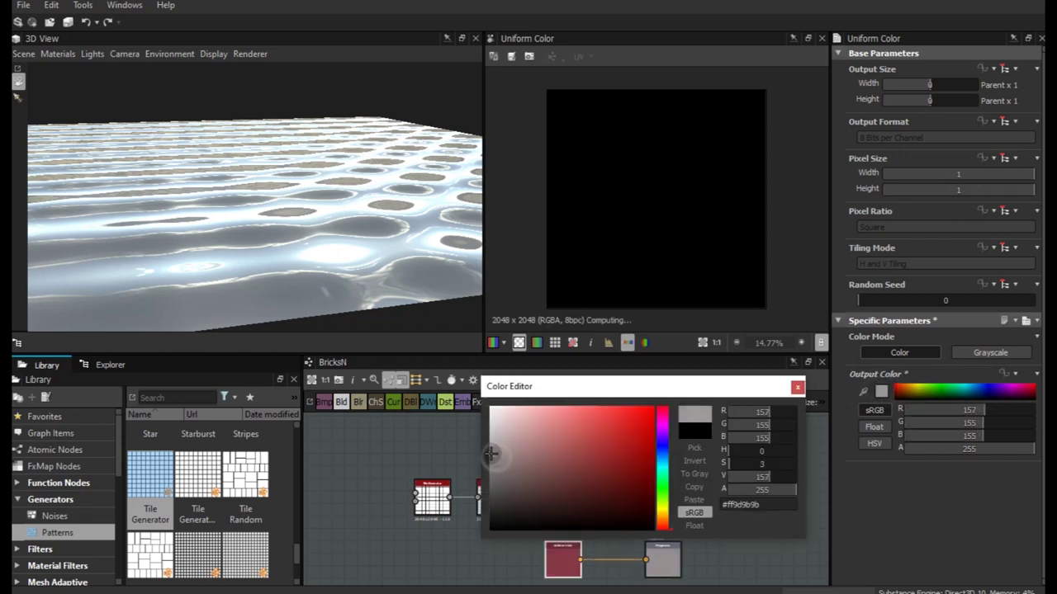
pyautogui.click(797, 386)
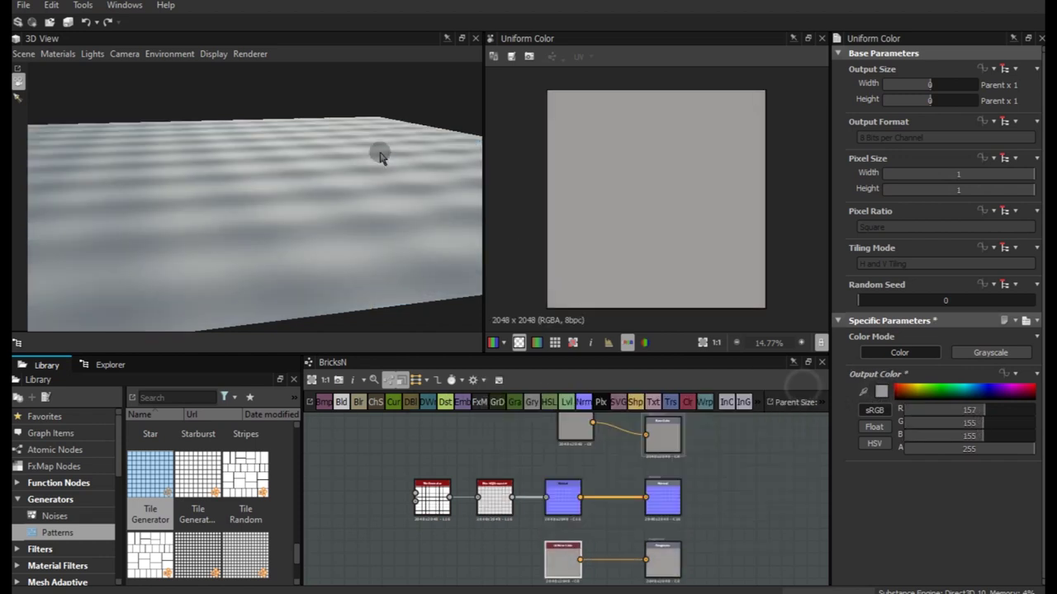
pyautogui.moveTo(448, 176); pyautogui.dragTo(354, 181)
pyautogui.doubleClick(483, 495)
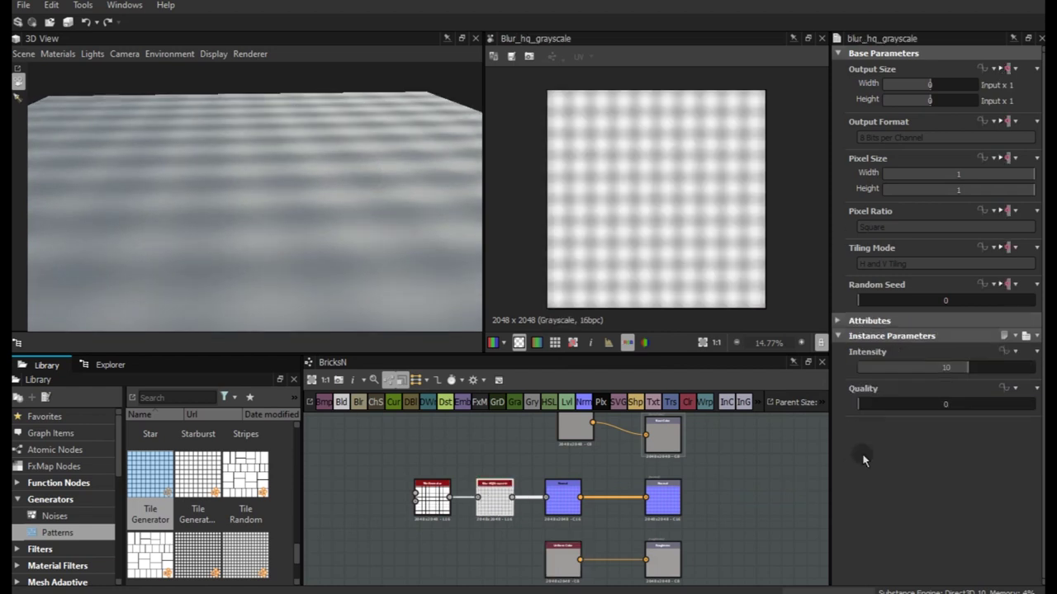
# Set the Blur HQ Grayscale to Quality 1 and Intensity 0.2
pyautogui.click(905, 404)
pyautogui.moveTo(907, 369); pyautogui.dragTo(860, 369)
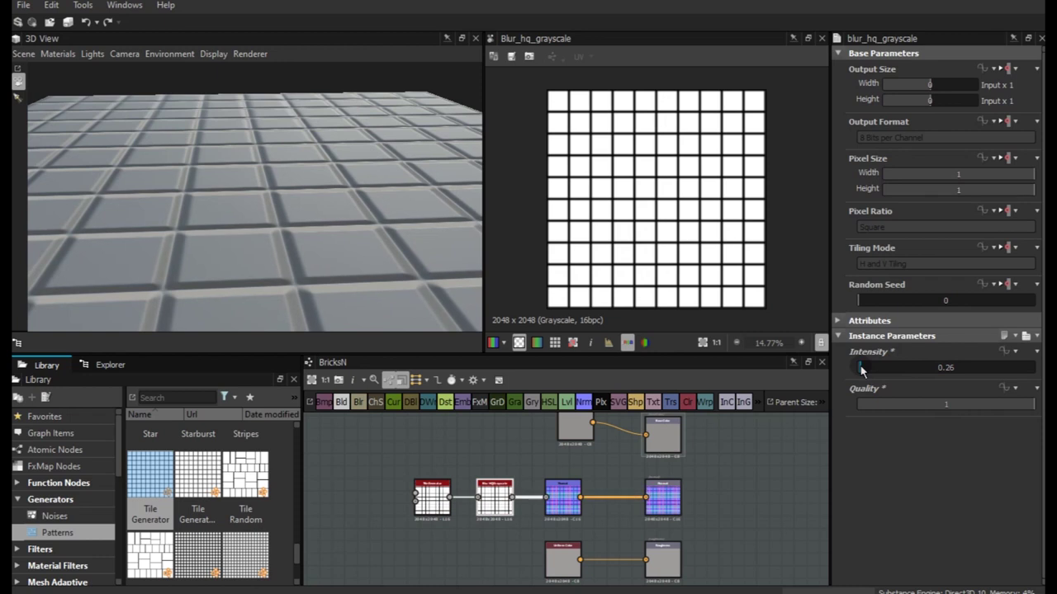
pyautogui.moveTo(306, 228); pyautogui.dragTo(277, 261)
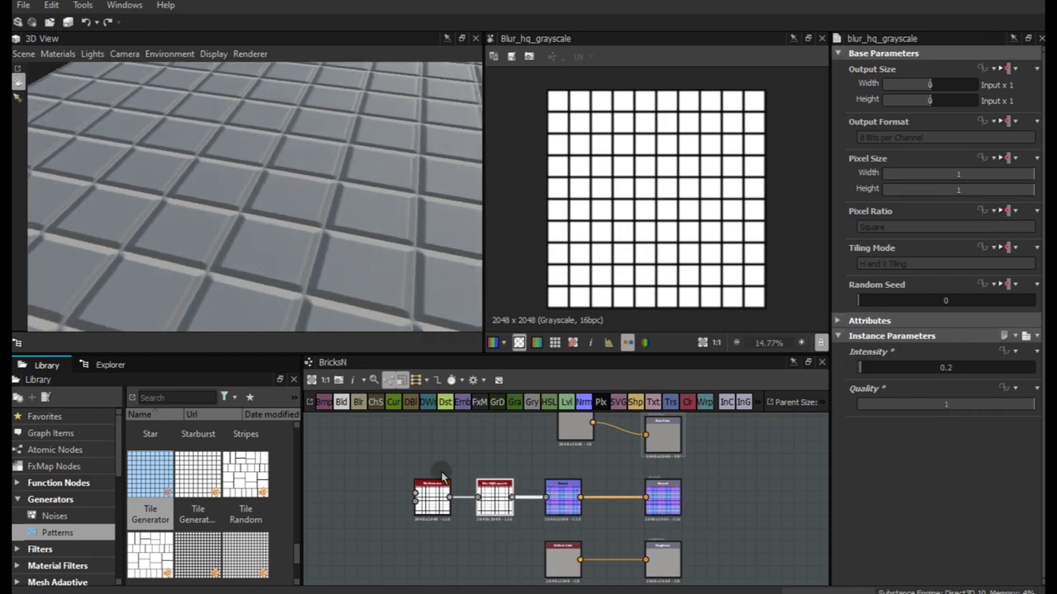
pyautogui.moveTo(468, 500); pyautogui.dragTo(476, 527, button='middle')
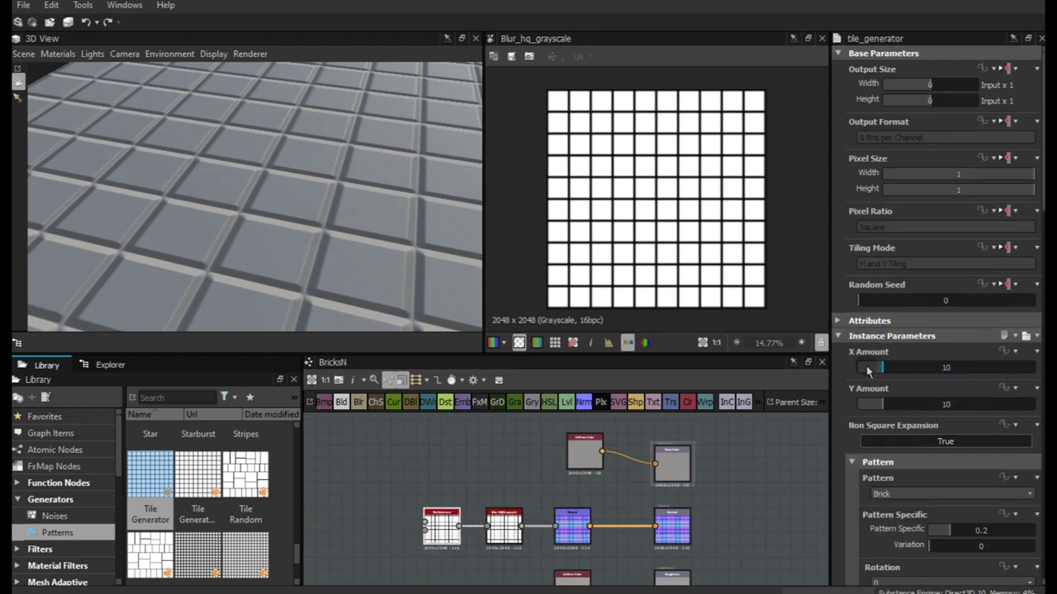
# Reduce the Tile Generator X Amount to 5 for wider tiles
pyautogui.moveTo(868, 367); pyautogui.dragTo(870, 370)
pyautogui.moveTo(219, 203)
pyautogui.mouseDown()
pyautogui.moveTo(172, 214)
pyautogui.moveTo(436, 246)
pyautogui.mouseUp()
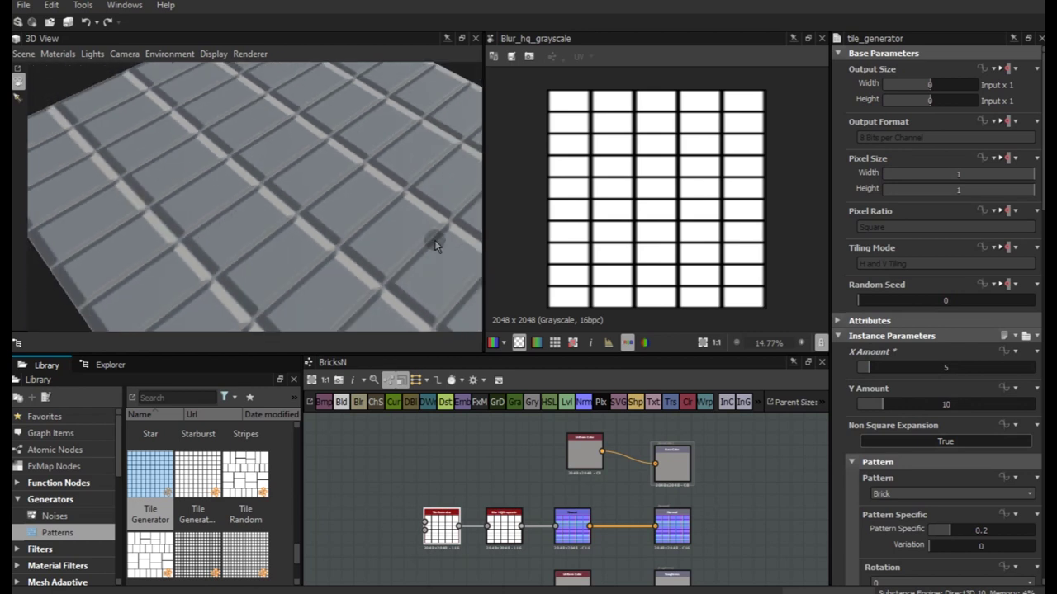
pyautogui.click(882, 494)
# Switch the Tile Generator pattern from Brick to Square
pyautogui.click(888, 505)
pyautogui.scroll(-1, 855, 486)
pyautogui.scroll(-1, 853, 490)
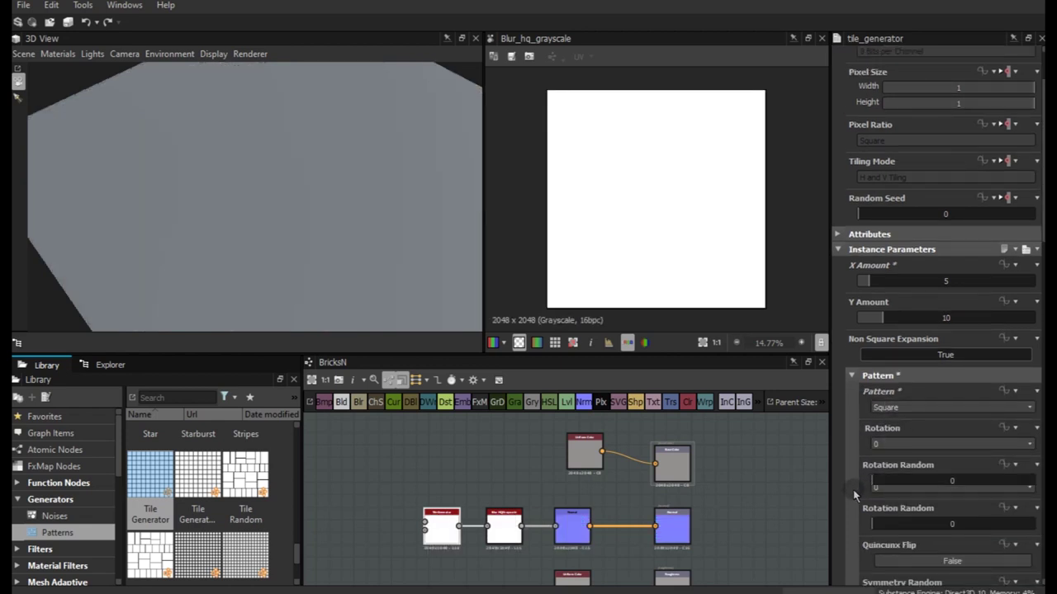
pyautogui.scroll(-1, 853, 500)
pyautogui.scroll(-1, 856, 499)
pyautogui.scroll(-1, 859, 499)
pyautogui.scroll(-1, 866, 500)
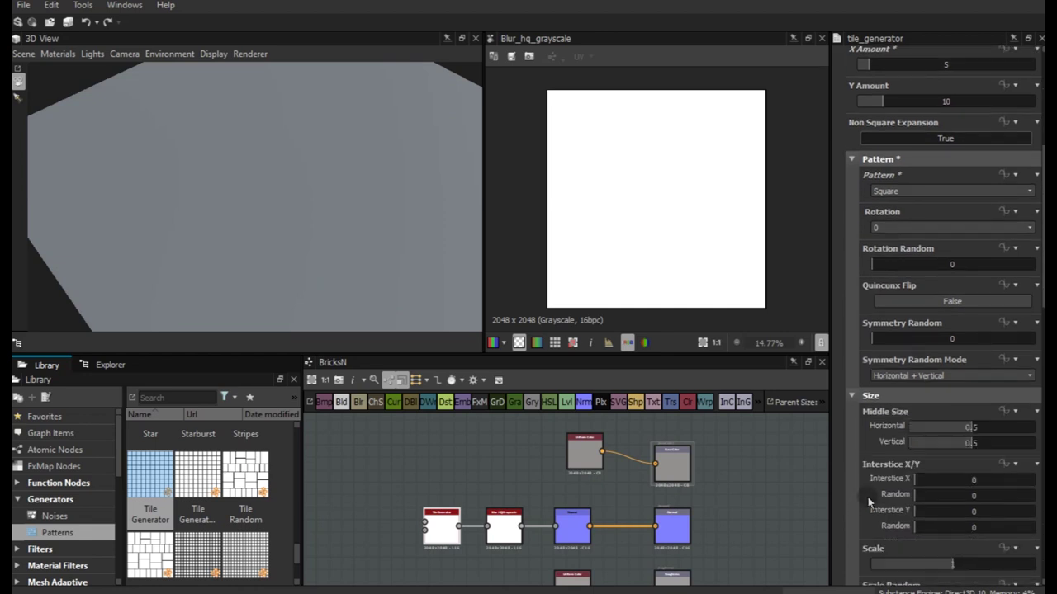
# Set the tile Scale to 0.95 so thin grooves separate the tiles
pyautogui.click(948, 567)
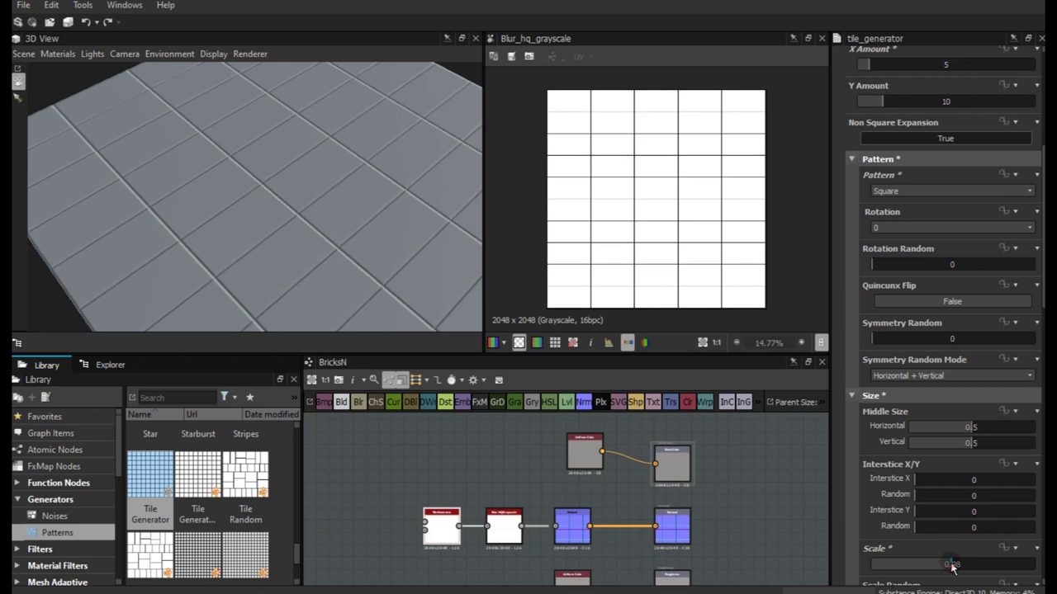
pyautogui.click(951, 566)
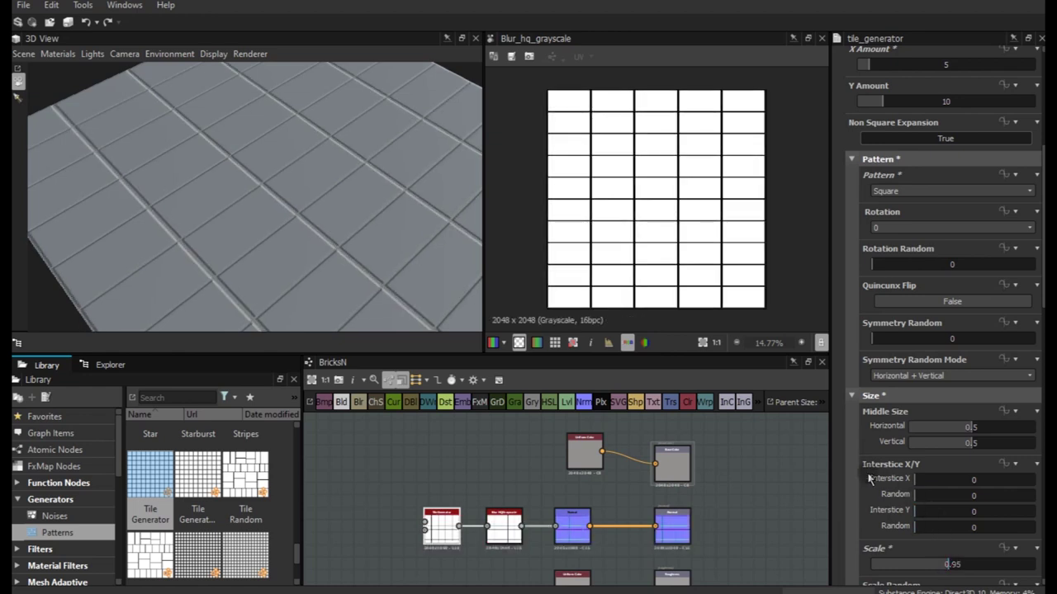
pyautogui.scroll(-3, 873, 477)
pyautogui.scroll(-2, 866, 477)
pyautogui.scroll(-3, 859, 475)
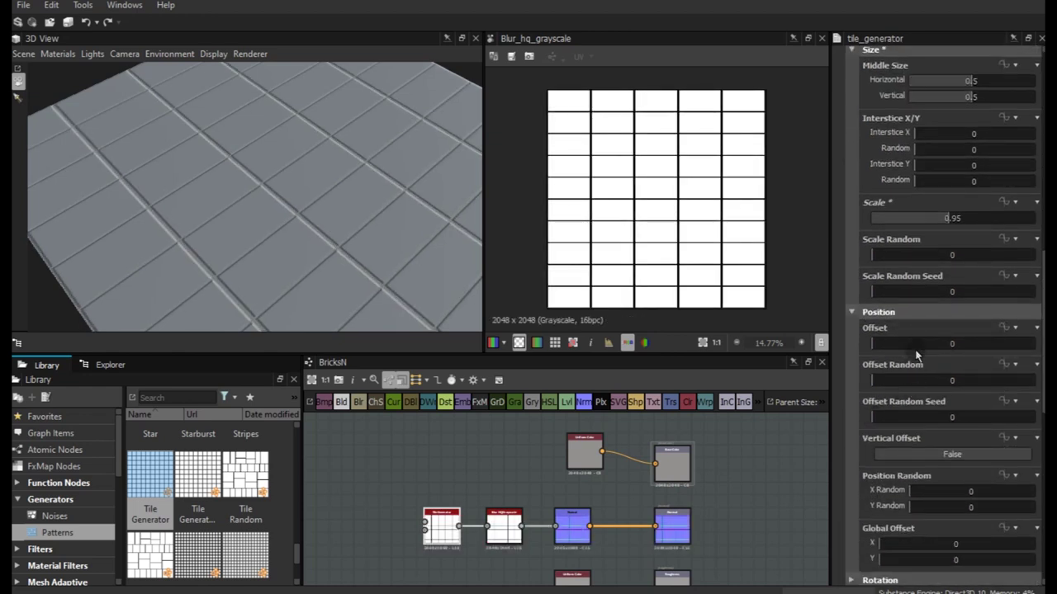
# Stagger tile rows with Offset 0.64 and set Luminance Random to 0.39
pyautogui.moveTo(915, 343); pyautogui.dragTo(975, 332)
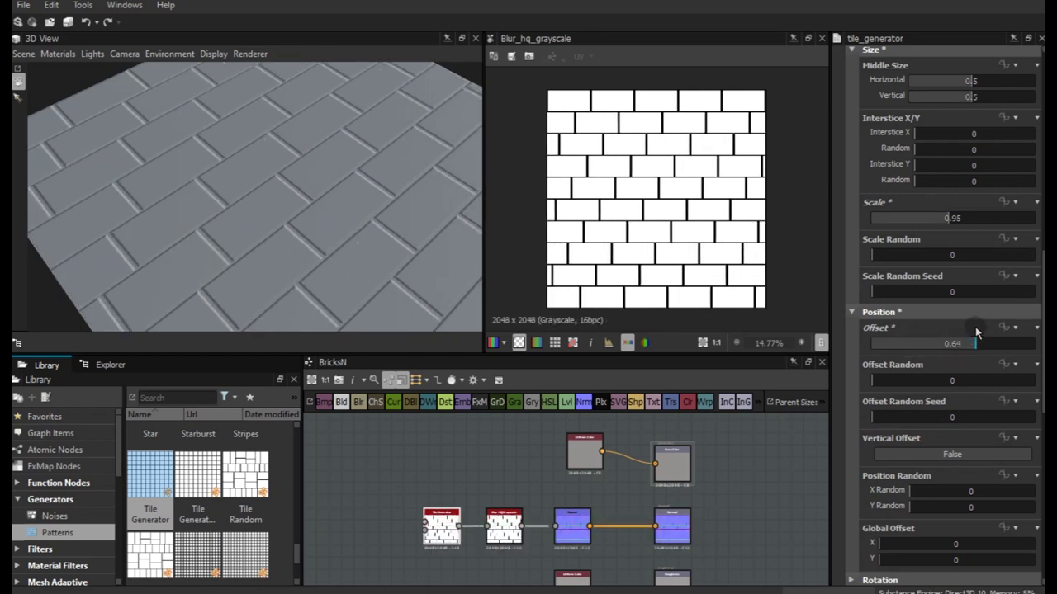
pyautogui.moveTo(138, 156)
pyautogui.mouseDown()
pyautogui.moveTo(218, 223)
pyautogui.moveTo(236, 218)
pyautogui.moveTo(208, 233)
pyautogui.moveTo(209, 224)
pyautogui.moveTo(247, 214)
pyautogui.mouseUp()
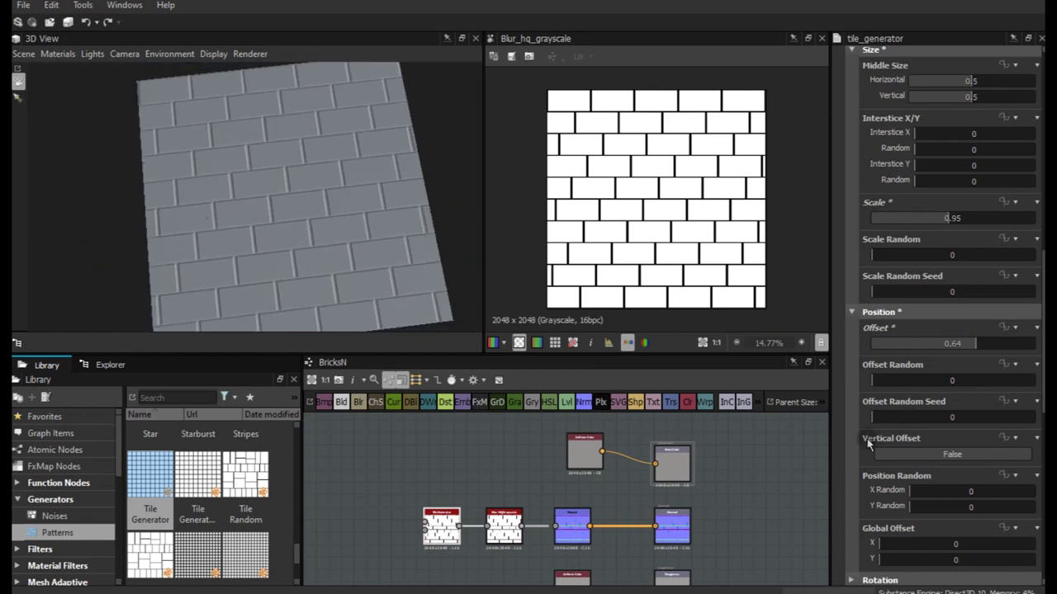
pyautogui.scroll(-2, 864, 449)
pyautogui.scroll(-4, 864, 448)
pyautogui.scroll(-1, 864, 448)
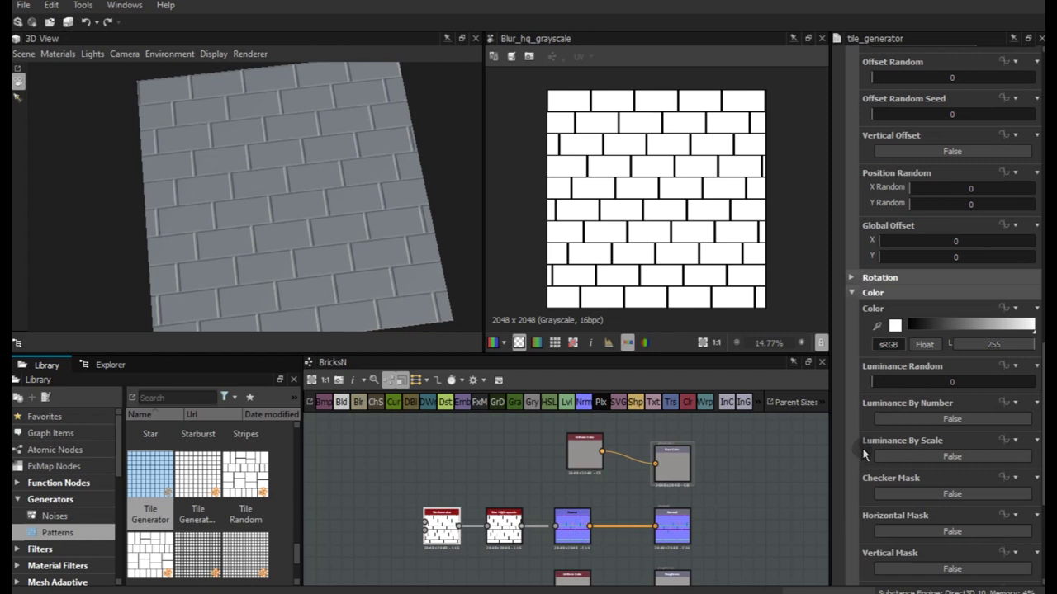
pyautogui.moveTo(890, 381); pyautogui.dragTo(937, 381)
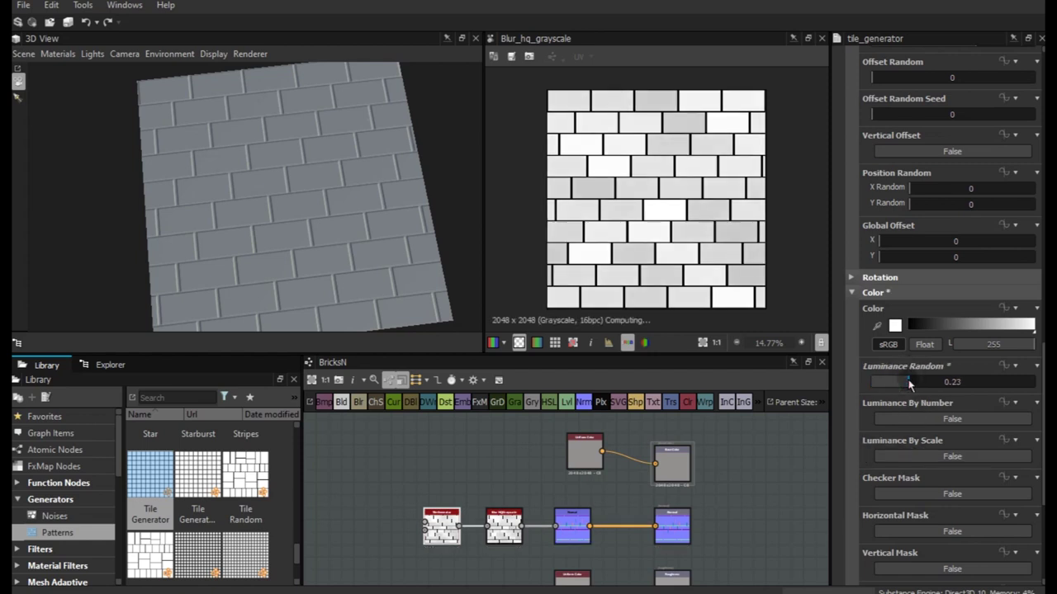
pyautogui.moveTo(206, 239); pyautogui.dragTo(276, 208)
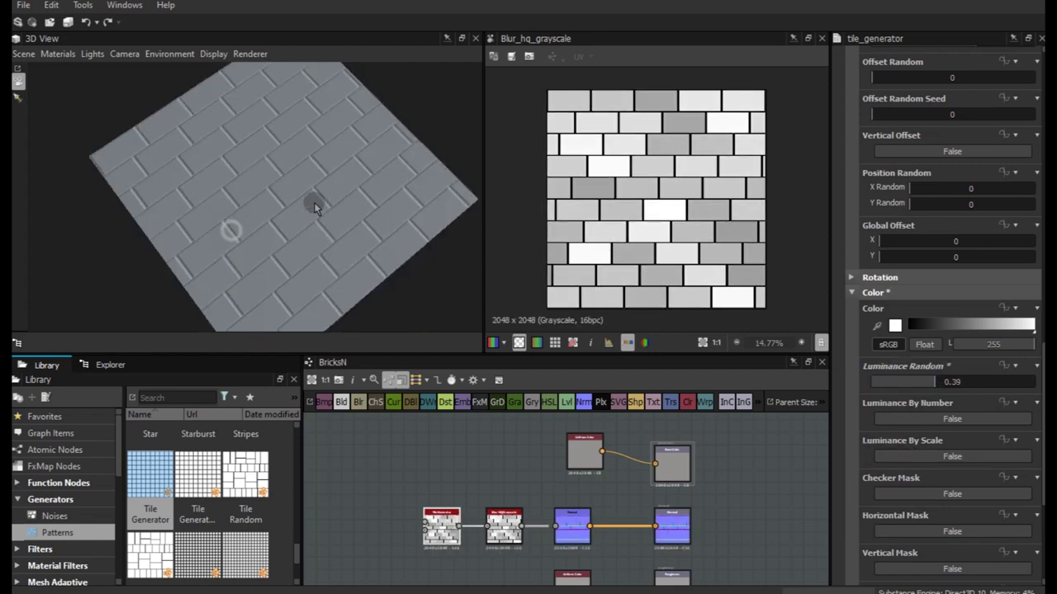
pyautogui.click(505, 533)
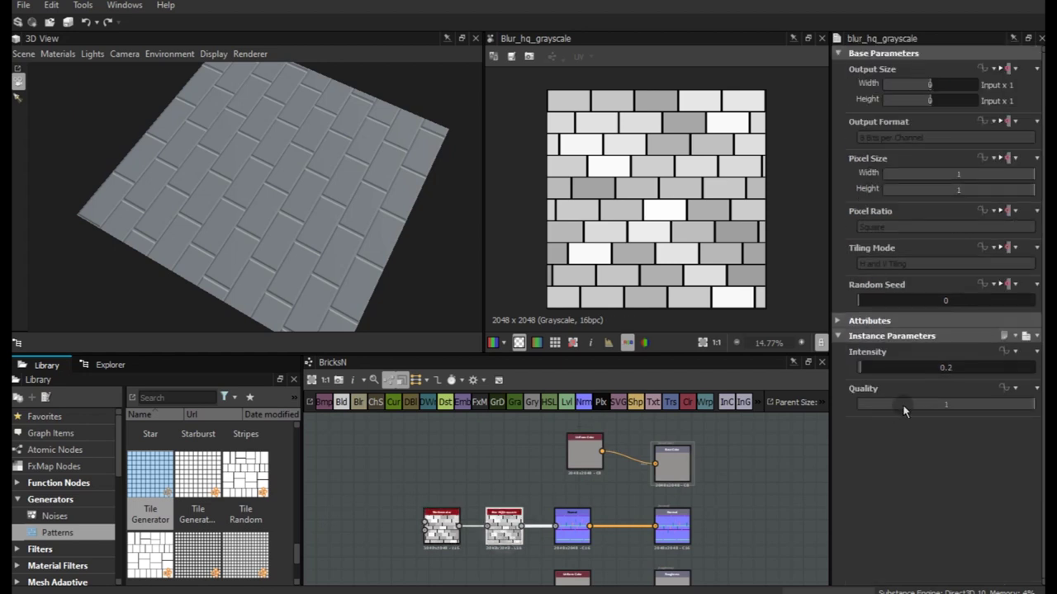
# Raise the Blur HQ Grayscale Intensity to 0.52 and view the bricks at a grazing angle
pyautogui.click(867, 367)
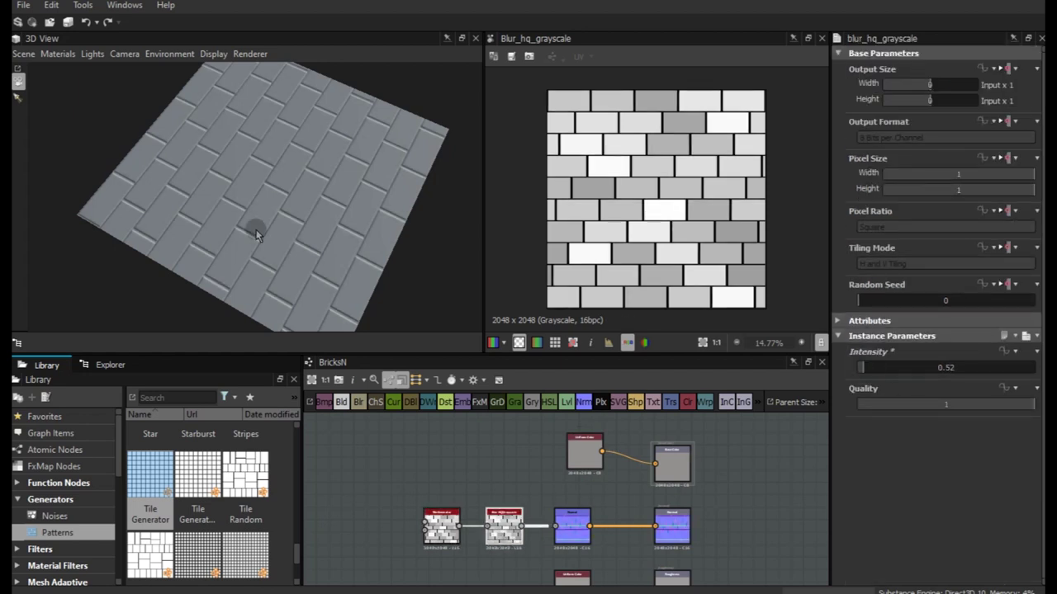
pyautogui.scroll(2, 256, 236)
pyautogui.scroll(2, 268, 239)
pyautogui.scroll(2, 268, 239)
pyautogui.scroll(2, 268, 246)
pyautogui.moveTo(268, 246)
pyautogui.mouseDown()
pyautogui.moveTo(235, 252)
pyautogui.moveTo(236, 266)
pyautogui.moveTo(225, 255)
pyautogui.moveTo(185, 285)
pyautogui.moveTo(250, 277)
pyautogui.moveTo(258, 258)
pyautogui.moveTo(314, 275)
pyautogui.moveTo(302, 298)
pyautogui.mouseUp()
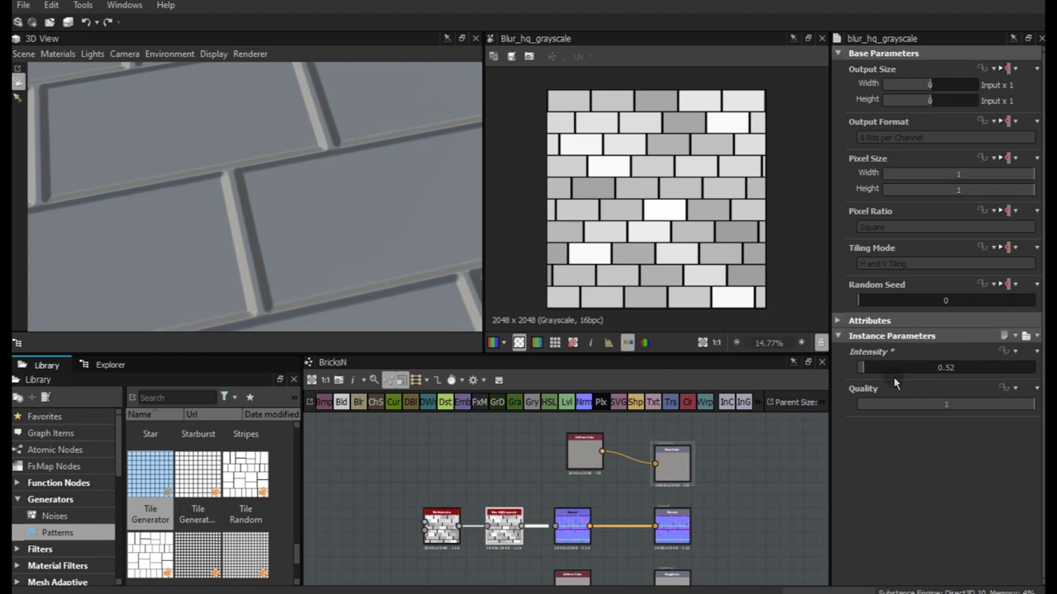
# Push the blur Intensity further to 0.92 and orbit to check the bevelled bricks
pyautogui.moveTo(862, 369); pyautogui.dragTo(868, 373)
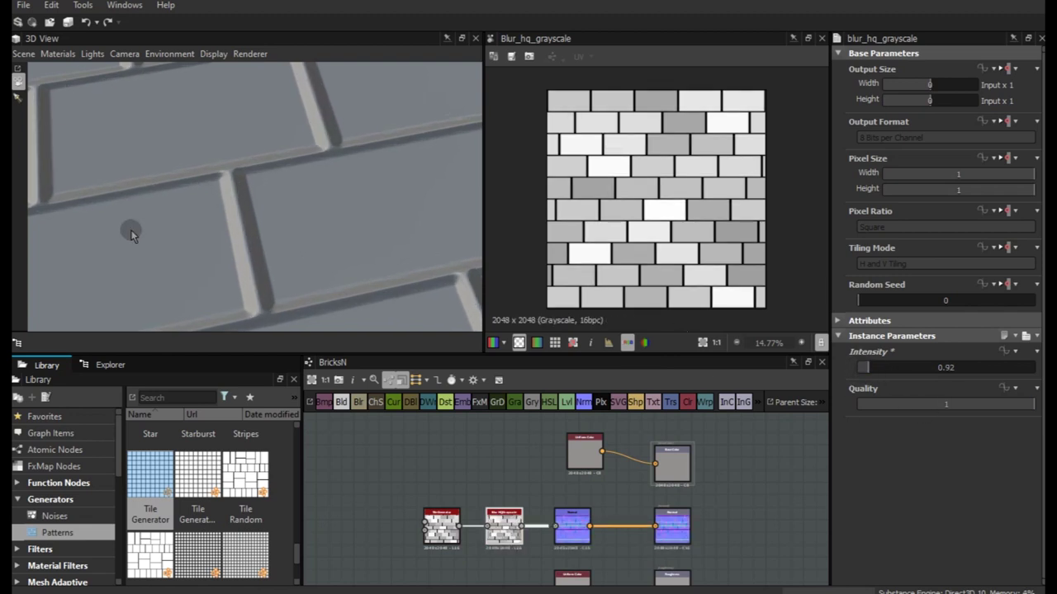
pyautogui.scroll(-2, 189, 235)
pyautogui.scroll(-2, 216, 229)
pyautogui.scroll(-2, 221, 255)
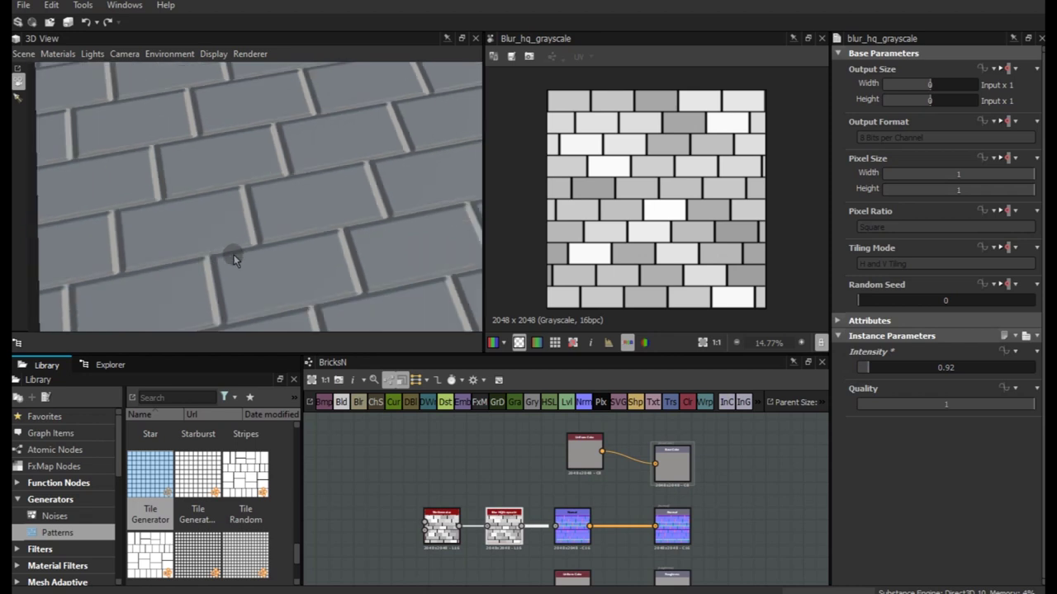
pyautogui.scroll(-2, 231, 250)
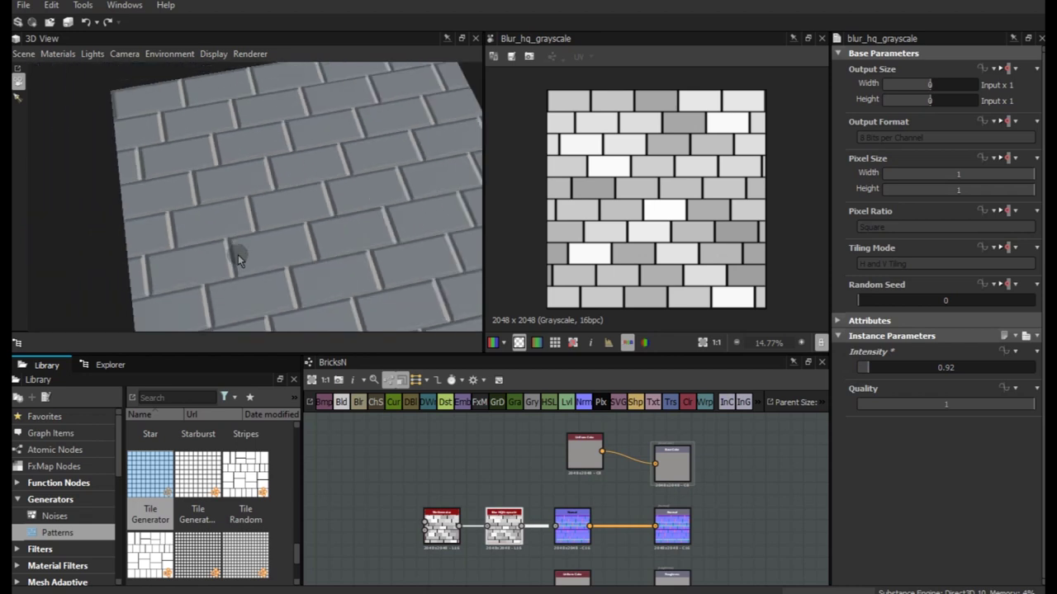
pyautogui.moveTo(238, 254)
pyautogui.mouseDown()
pyautogui.moveTo(405, 181)
pyautogui.moveTo(283, 177)
pyautogui.moveTo(196, 126)
pyautogui.moveTo(279, 224)
pyautogui.moveTo(276, 256)
pyautogui.mouseUp()
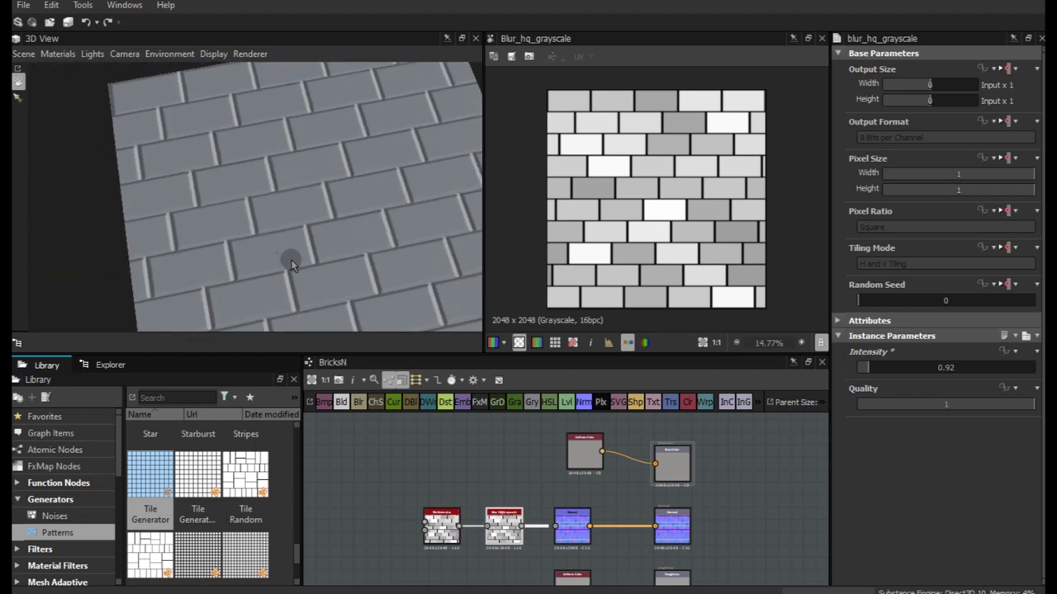
pyautogui.scroll(2, 291, 259)
pyautogui.scroll(1, 291, 260)
pyautogui.scroll(1, 298, 254)
pyautogui.scroll(1, 298, 254)
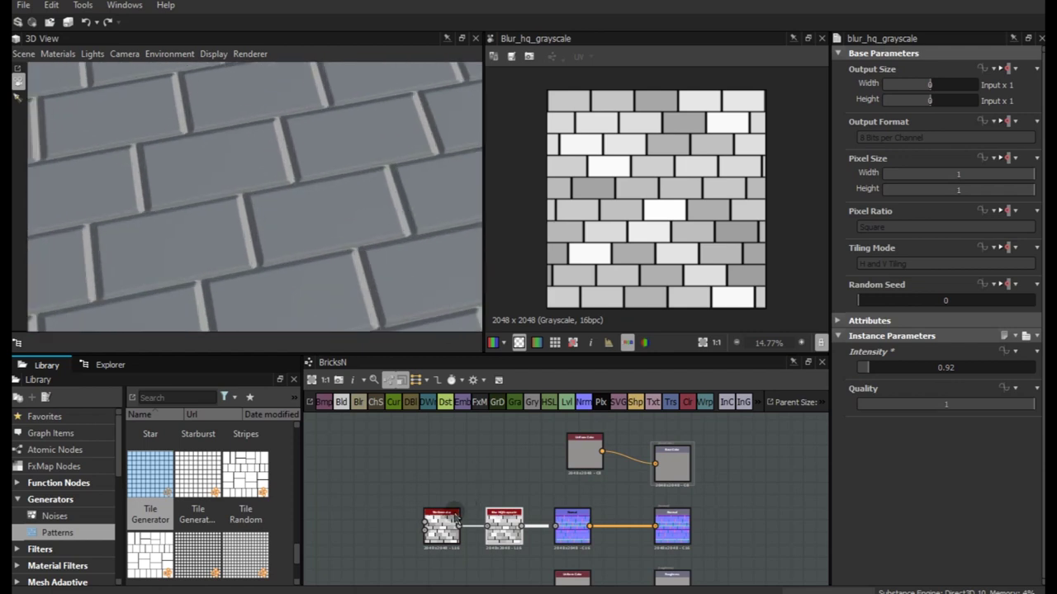
pyautogui.click(442, 522)
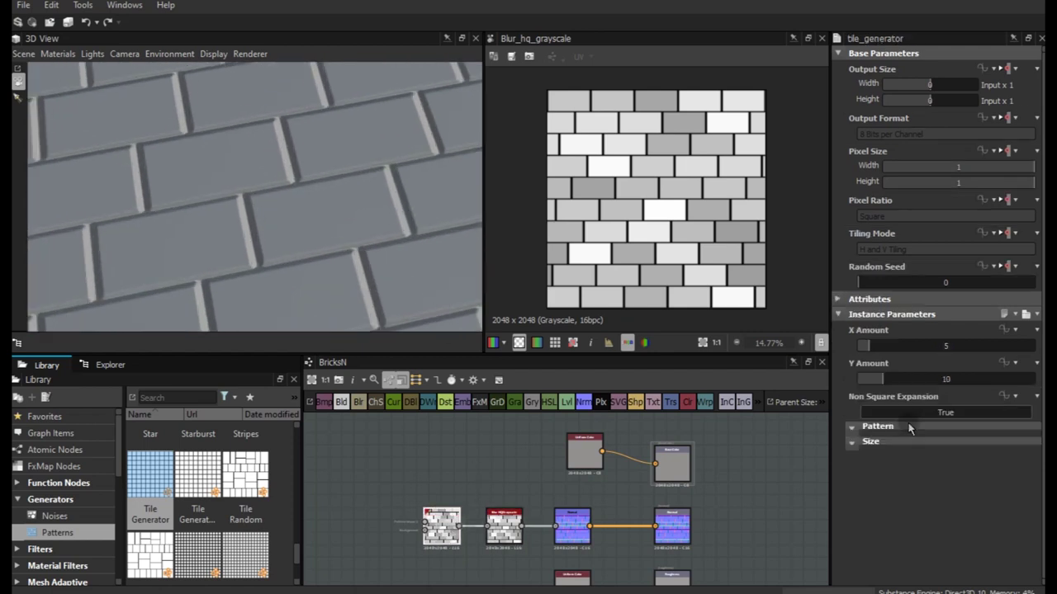
# Change the Tile Generator pattern to Brick
pyautogui.scroll(-1, 850, 433)
pyautogui.scroll(-1, 846, 444)
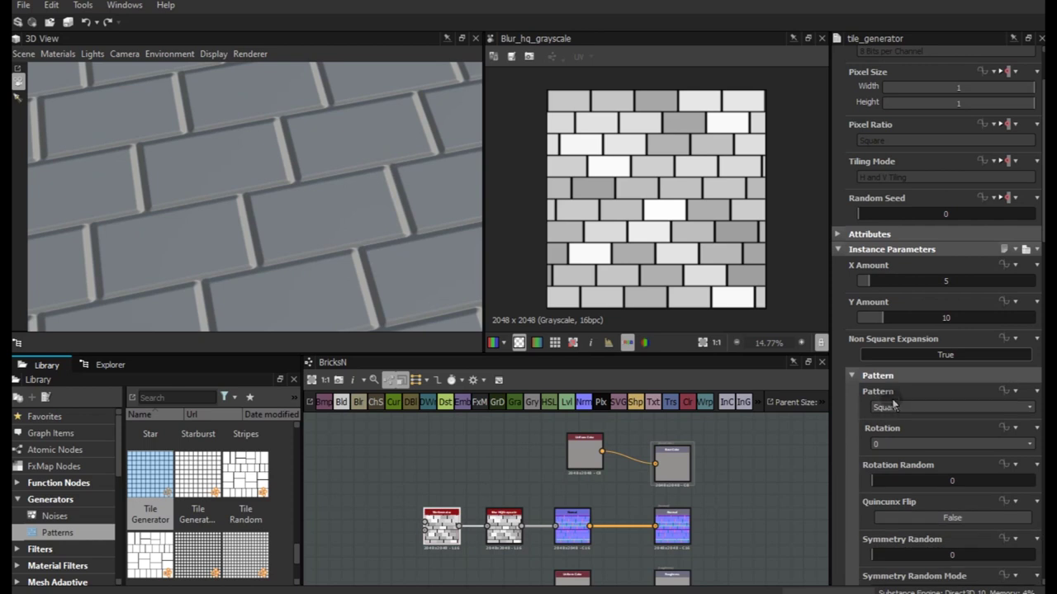
pyautogui.click(896, 407)
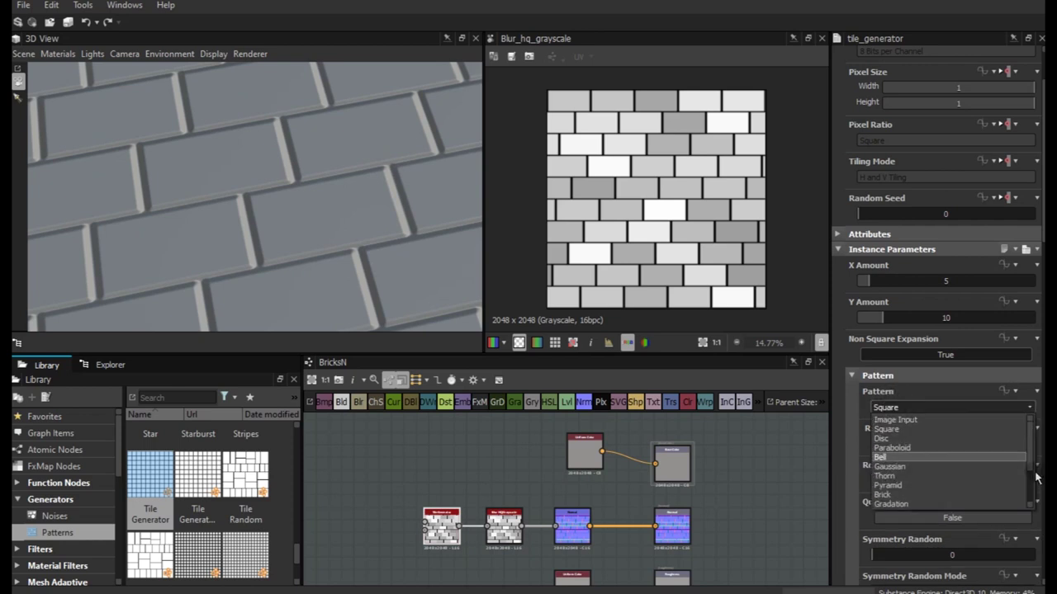
pyautogui.click(902, 494)
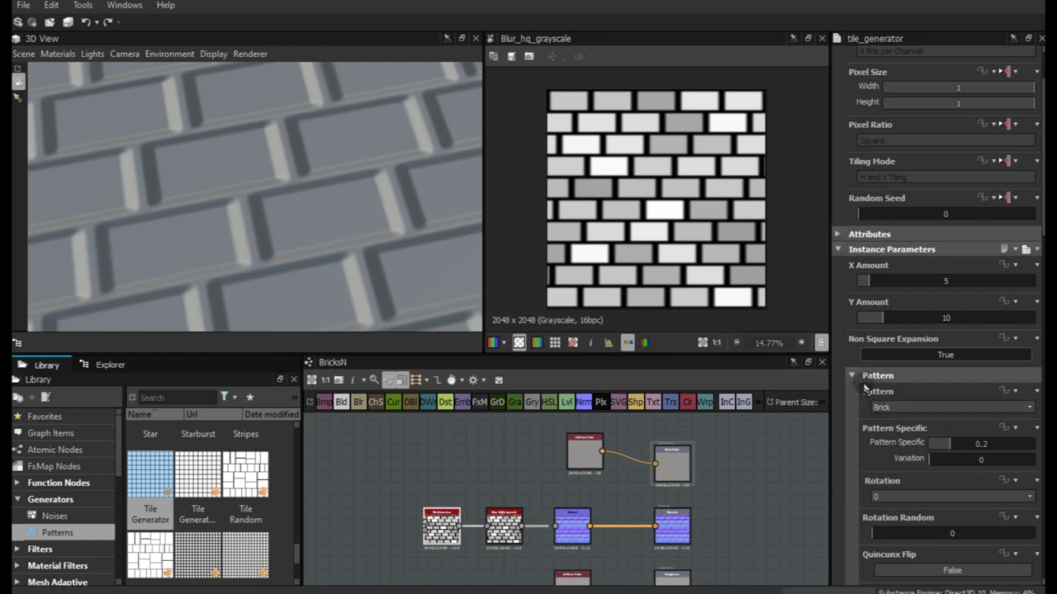
pyautogui.scroll(-4, 860, 450)
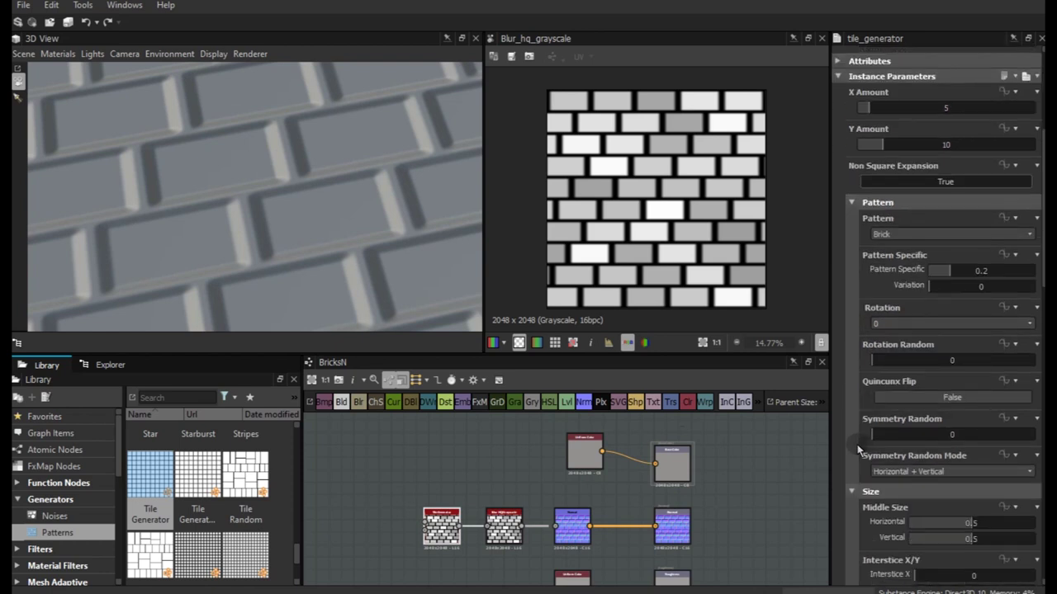
# Enlarge the tile Scale to 1.07 so the bricks nearly touch
pyautogui.click(504, 526)
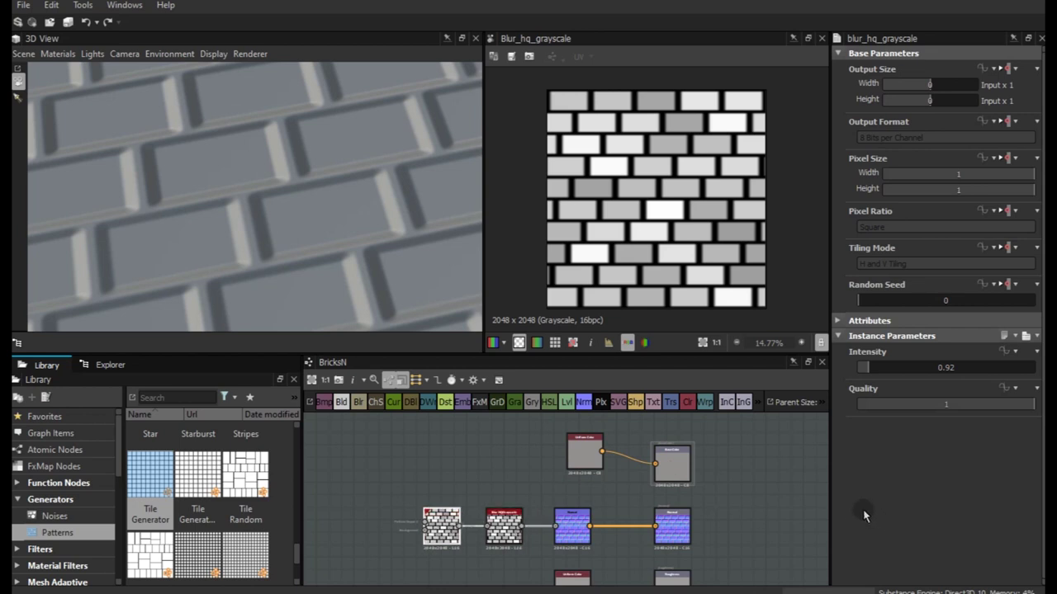
pyautogui.click(442, 519)
pyautogui.scroll(-5, 849, 503)
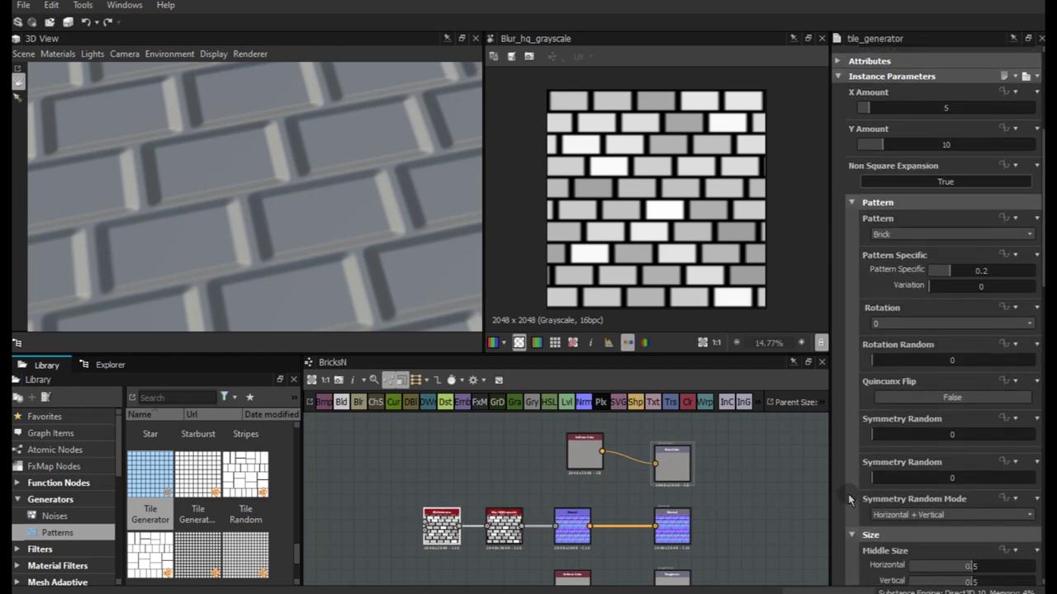
pyautogui.scroll(-2, 848, 494)
pyautogui.scroll(-4, 848, 494)
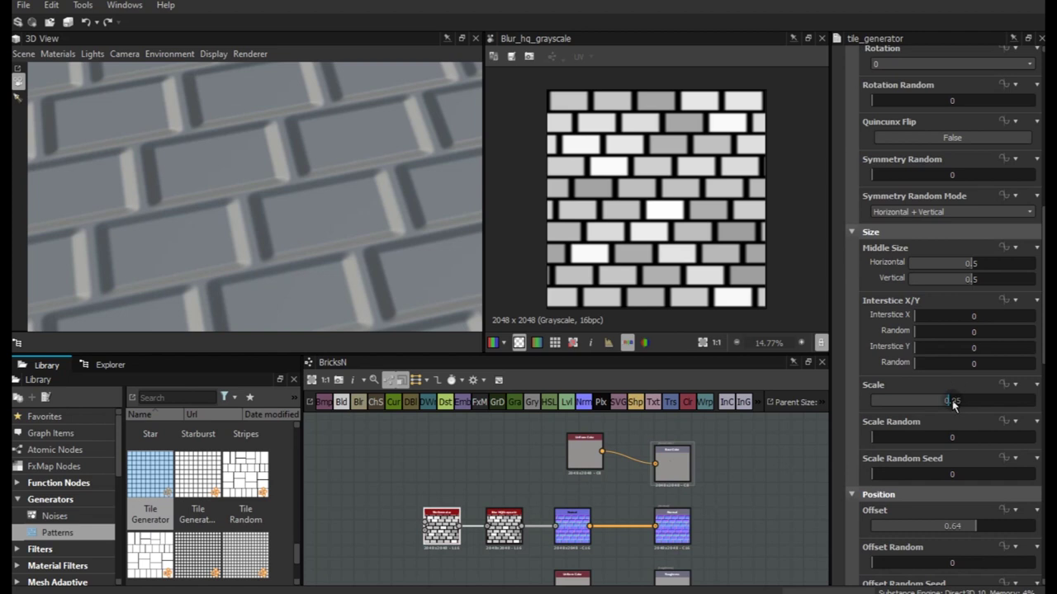
pyautogui.moveTo(947, 402); pyautogui.dragTo(961, 401)
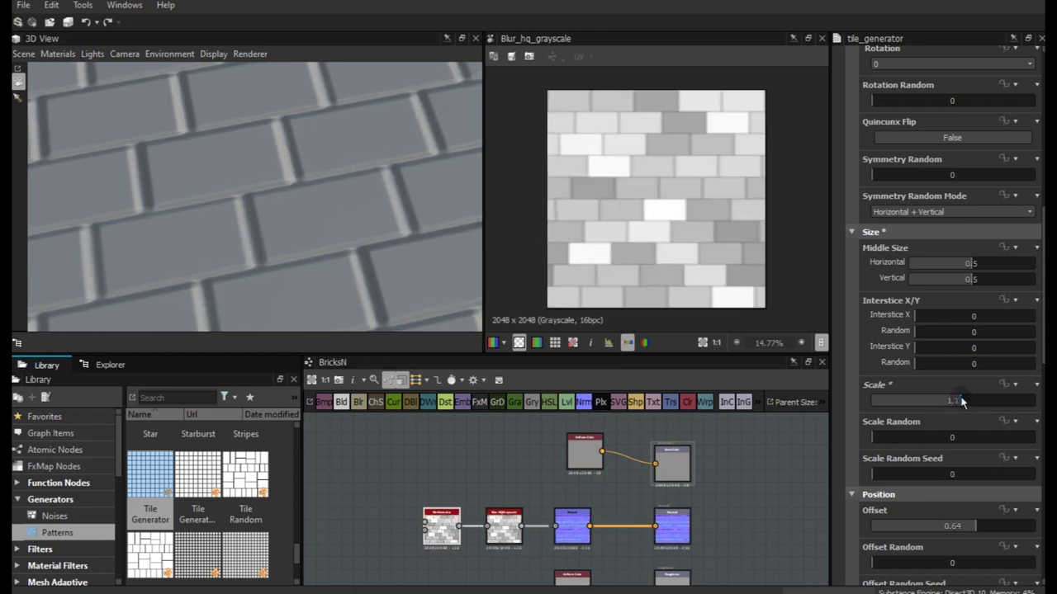
pyautogui.moveTo(961, 401); pyautogui.dragTo(957, 401)
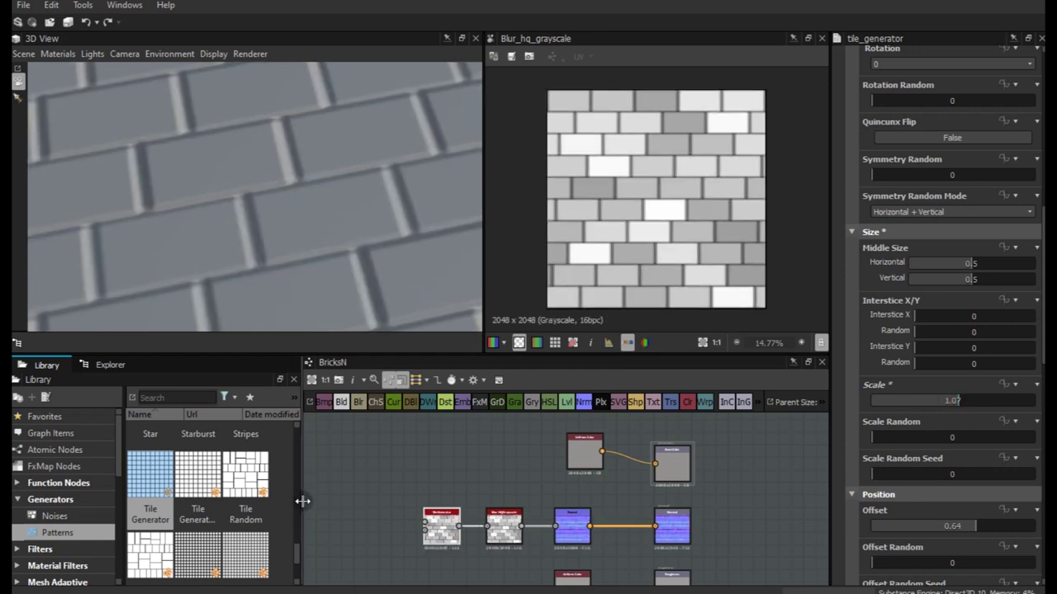
pyautogui.click(504, 526)
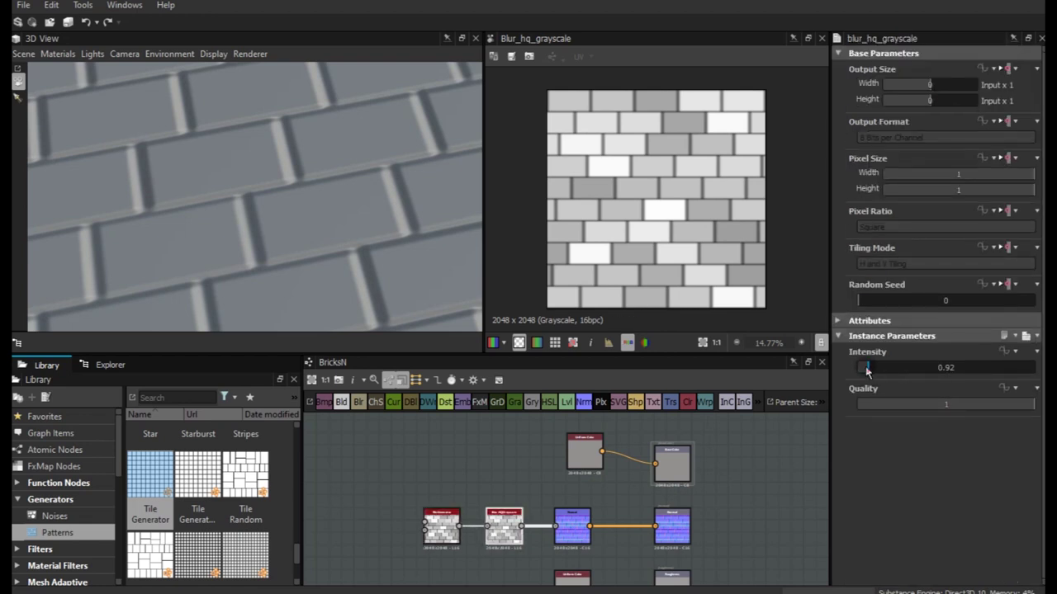
# Try lower blur Intensity values of 0.52, then 0.2, and orbit to inspect
pyautogui.moveTo(865, 371); pyautogui.dragTo(865, 372)
pyautogui.moveTo(861, 365); pyautogui.dragTo(859, 370)
pyautogui.moveTo(305, 250)
pyautogui.mouseDown()
pyautogui.moveTo(180, 226)
pyautogui.moveTo(206, 217)
pyautogui.moveTo(316, 255)
pyautogui.moveTo(339, 233)
pyautogui.moveTo(339, 301)
pyautogui.moveTo(280, 261)
pyautogui.moveTo(389, 208)
pyautogui.moveTo(354, 229)
pyautogui.moveTo(332, 264)
pyautogui.mouseUp()
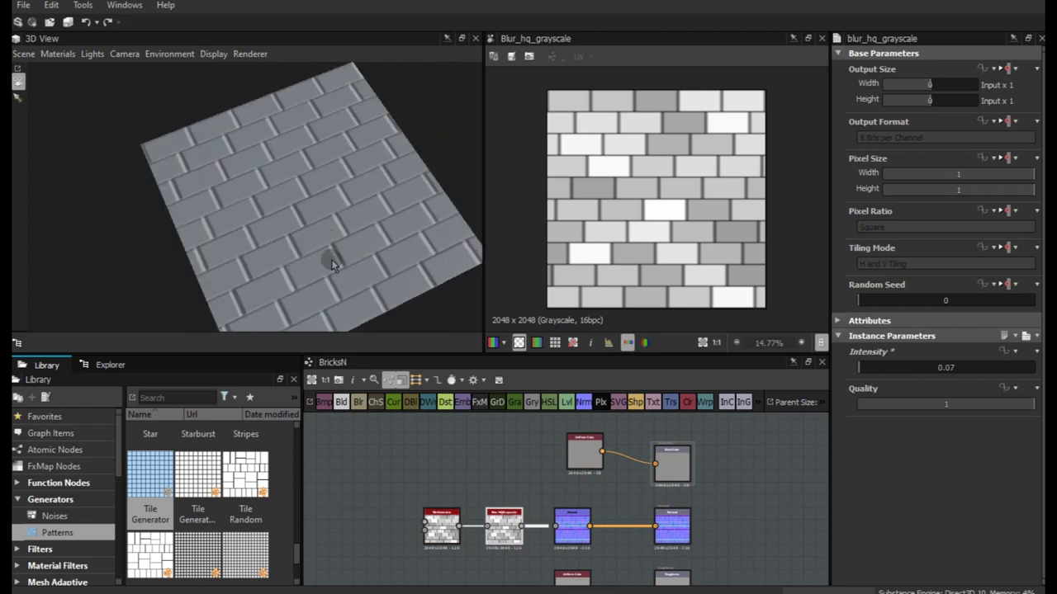
pyautogui.scroll(2, 332, 262)
pyautogui.scroll(1, 332, 262)
pyautogui.scroll(2, 332, 262)
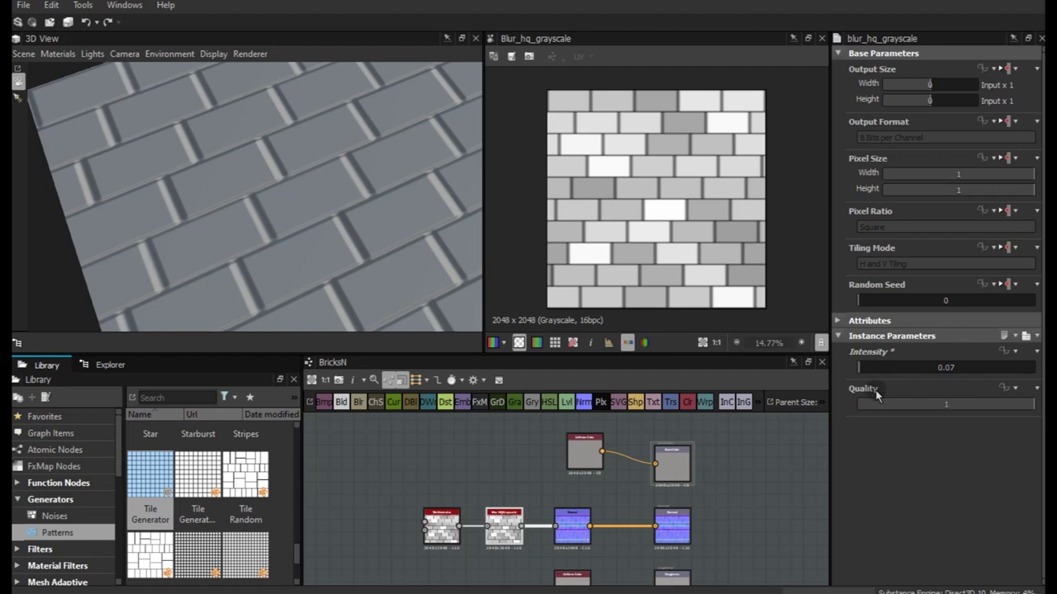
# Enter a blur Intensity of exactly 0.03 for crisp brick grooves
pyautogui.moveTo(946, 369); pyautogui.dragTo(971, 368)
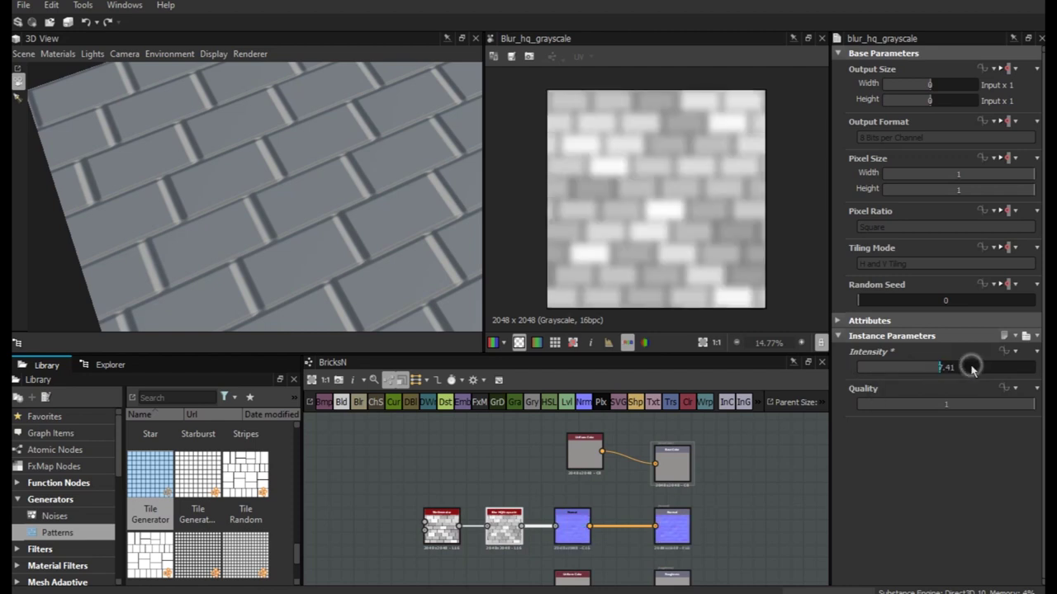
pyautogui.click(860, 369)
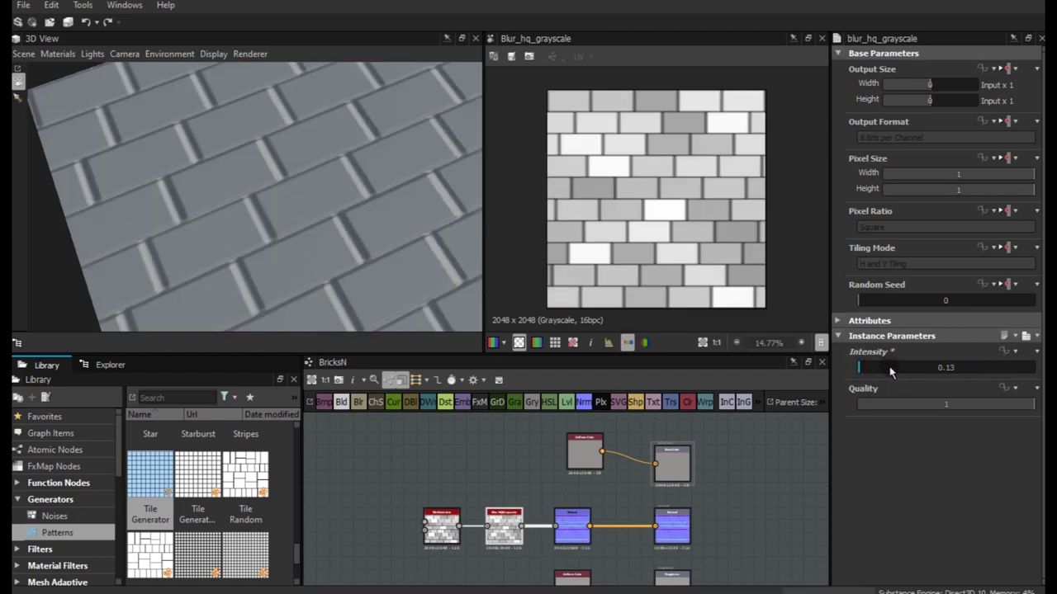
pyautogui.doubleClick(898, 369)
pyautogui.click(960, 366)
pyautogui.press('Return')
pyautogui.moveTo(197, 178); pyautogui.dragTo(272, 226)
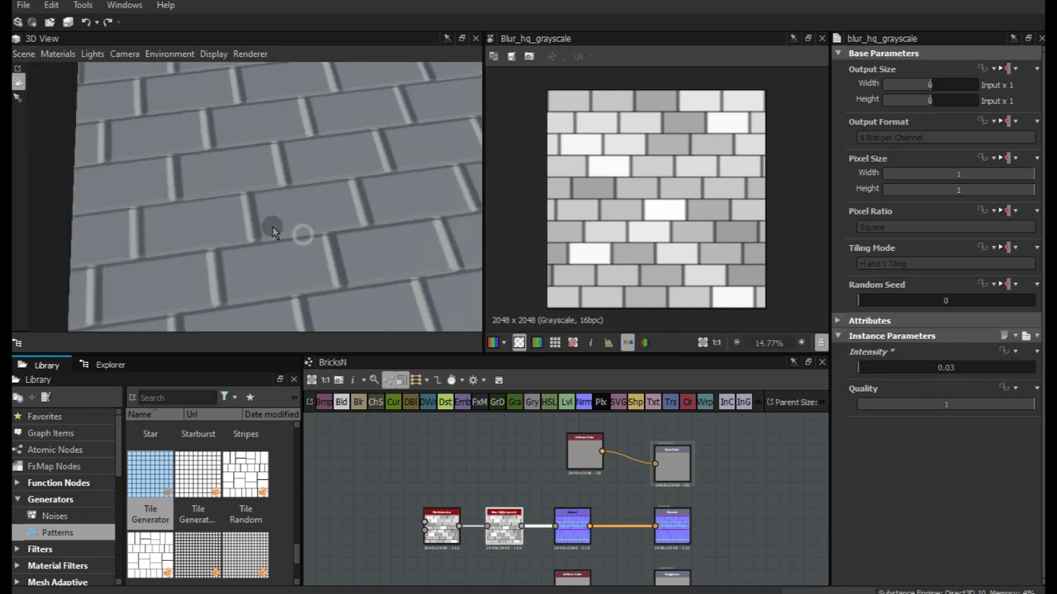
pyautogui.click(875, 462)
# Set the Tile Generator pattern back to Brick and inspect the staggered bricks in 3D
pyautogui.click(887, 493)
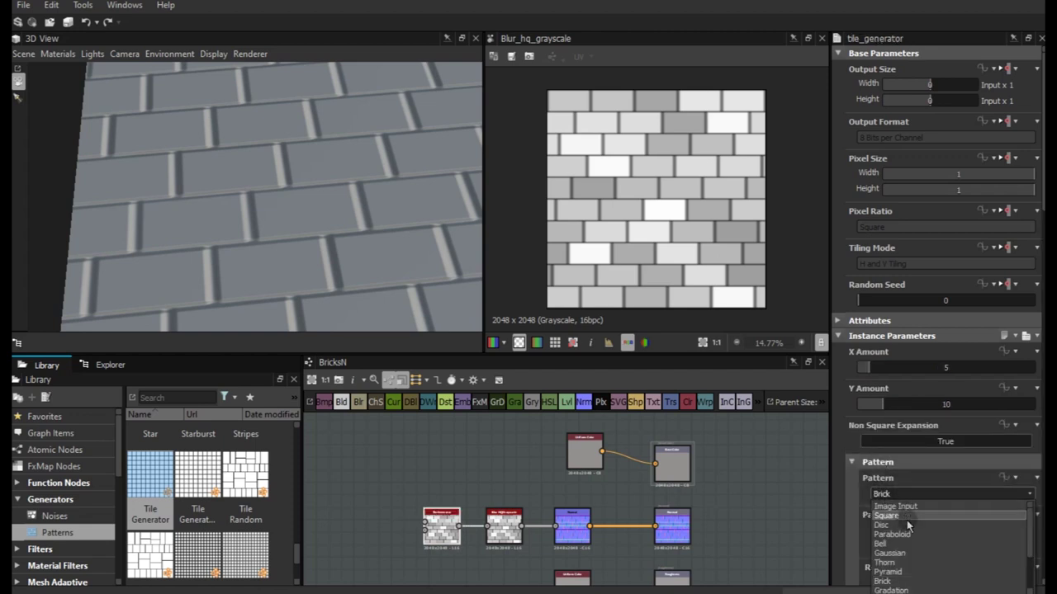
pyautogui.click(907, 516)
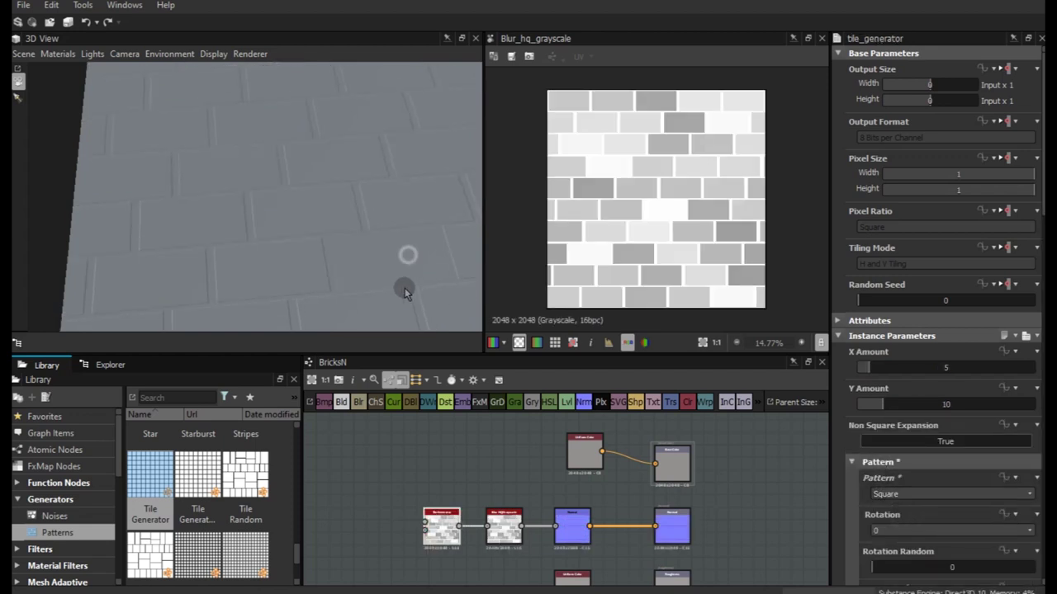
pyautogui.click(900, 497)
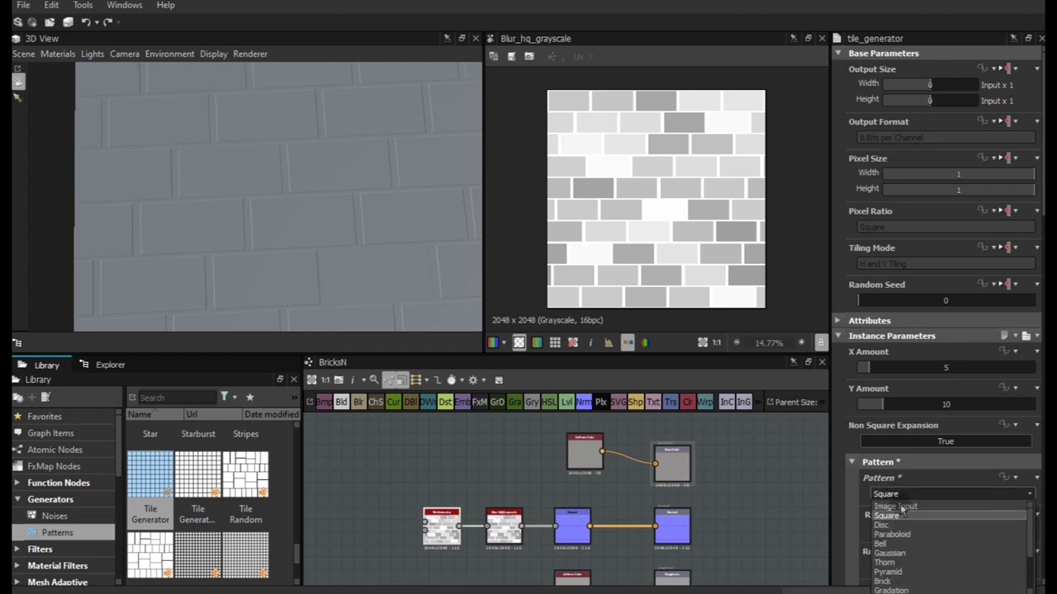
pyautogui.click(882, 581)
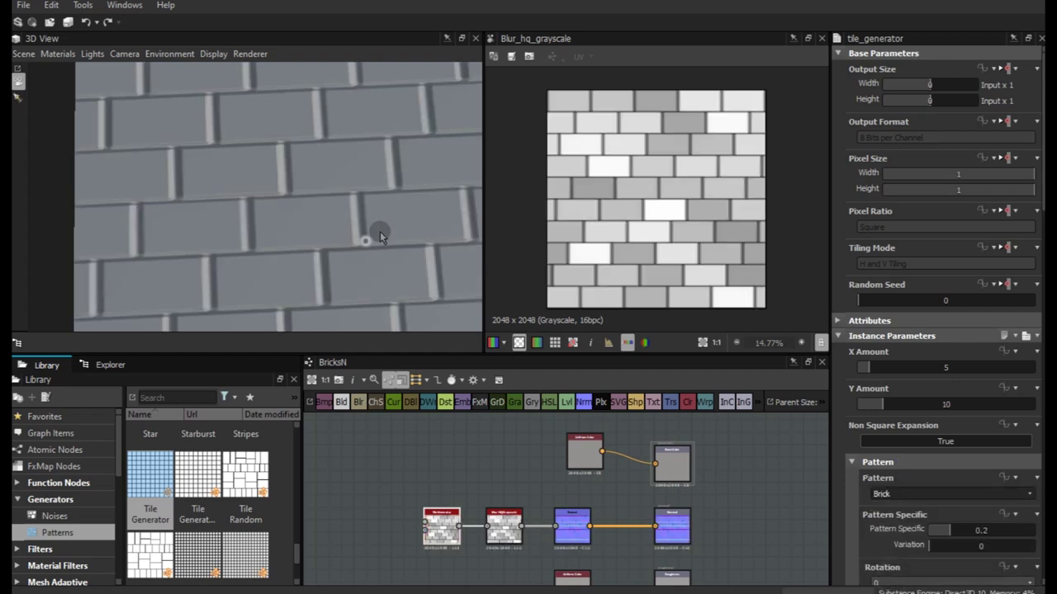
pyautogui.keyDown('alt'); pyautogui.moveTo(366, 244); pyautogui.dragTo(517, 136); pyautogui.keyUp('alt')
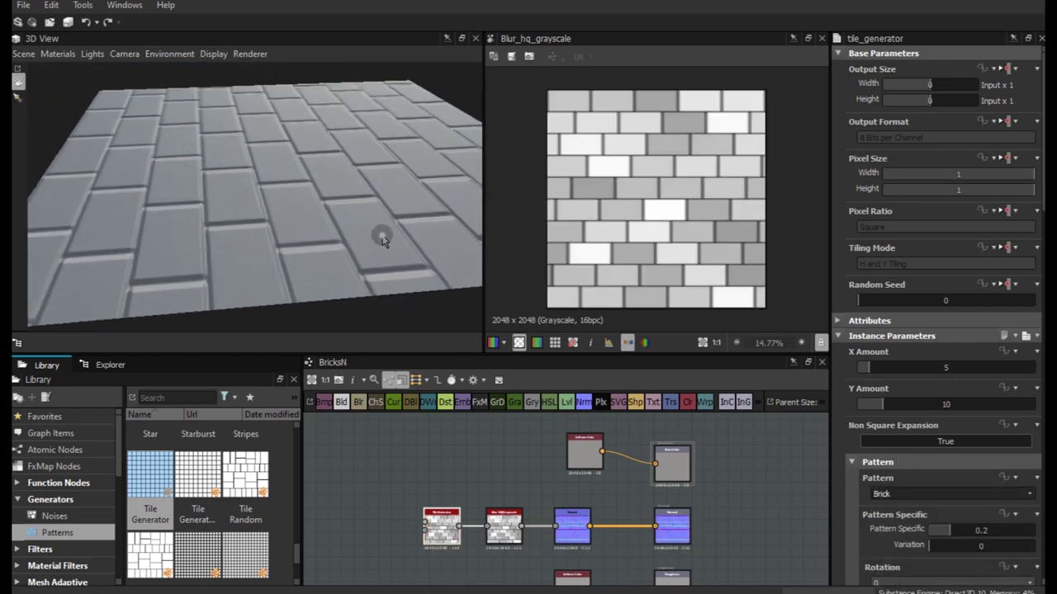
pyautogui.keyDown('alt'); pyautogui.moveTo(383, 236); pyautogui.dragTo(314, 279); pyautogui.keyUp('alt')
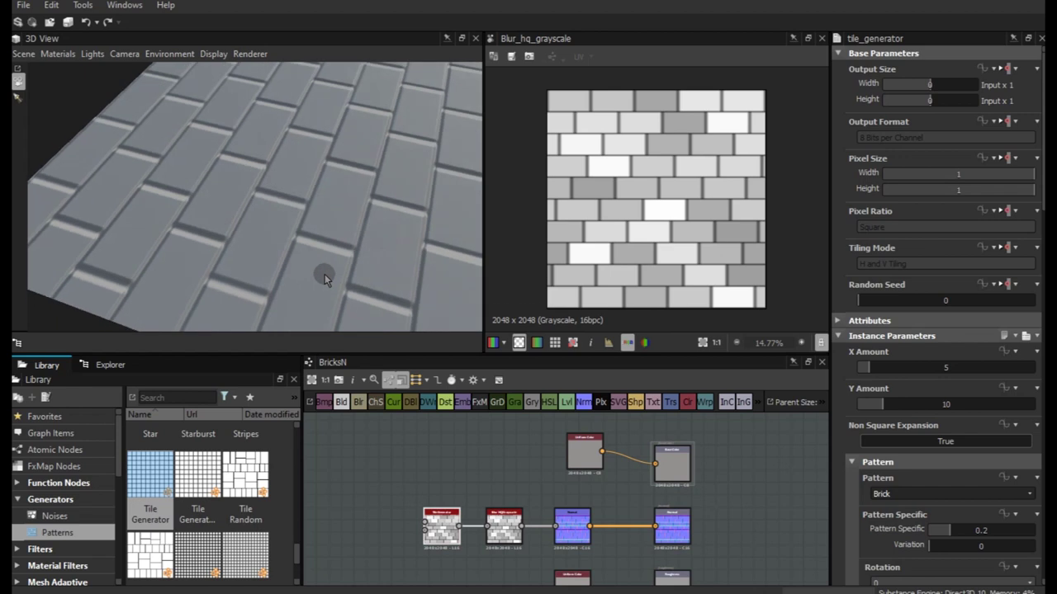
pyautogui.moveTo(573, 541); pyautogui.dragTo(555, 546)
# Preview the Normal map and shift the Tile Generator and Blur nodes left
pyautogui.doubleClick(554, 547)
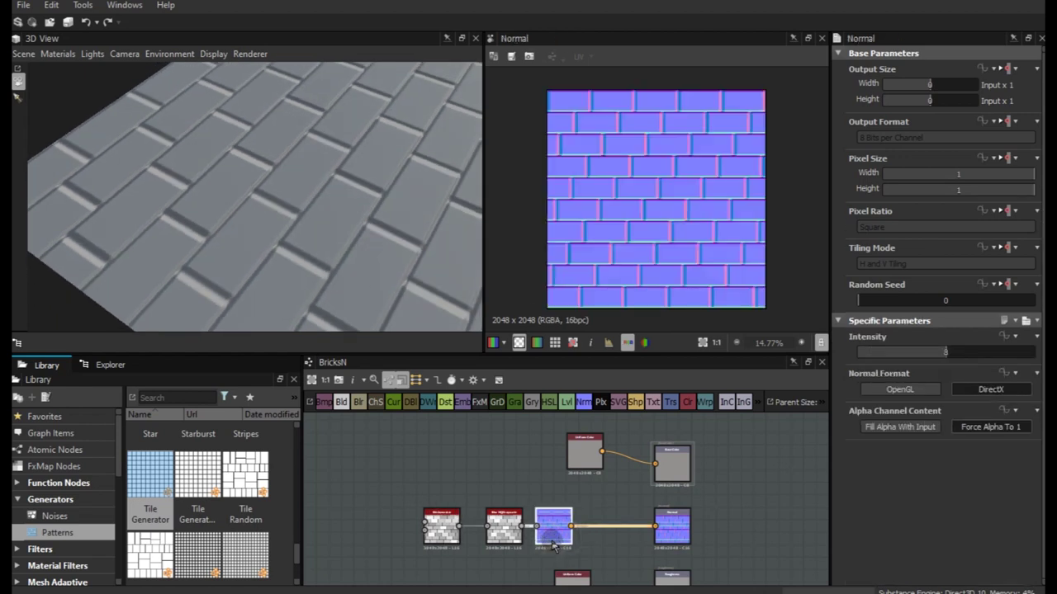
pyautogui.keyDown('alt'); pyautogui.moveTo(265, 204); pyautogui.dragTo(239, 229); pyautogui.keyUp('alt')
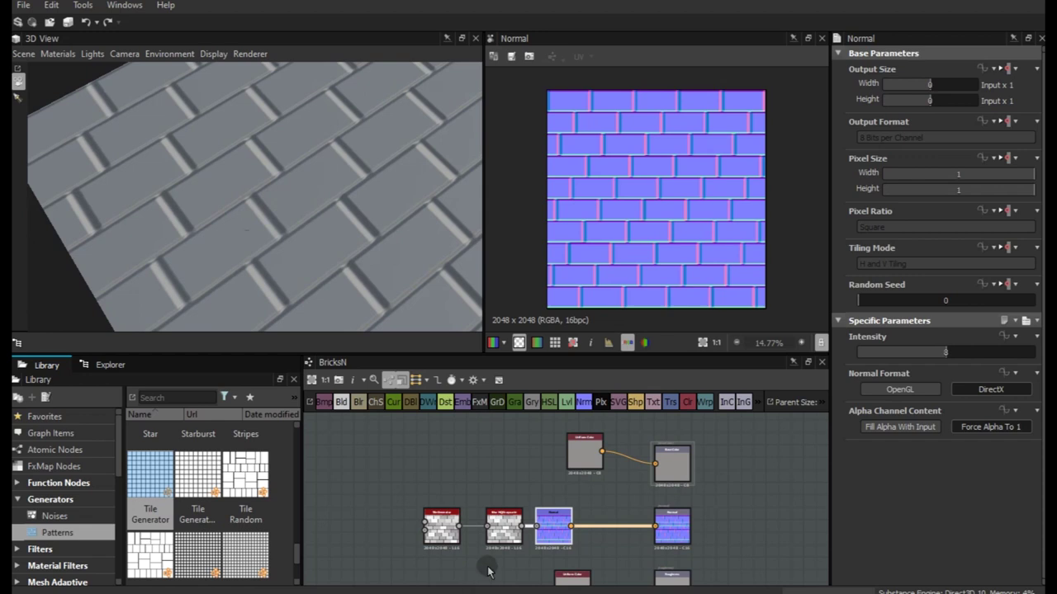
pyautogui.moveTo(399, 492)
pyautogui.mouseDown()
pyautogui.moveTo(528, 552)
pyautogui.moveTo(446, 528)
pyautogui.mouseUp()
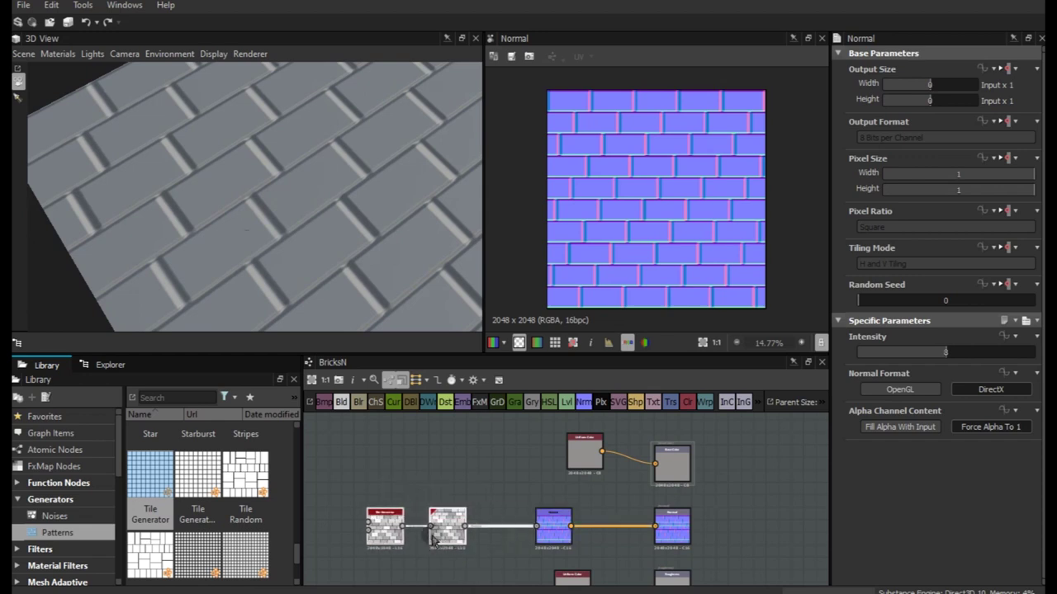
pyautogui.click(456, 516)
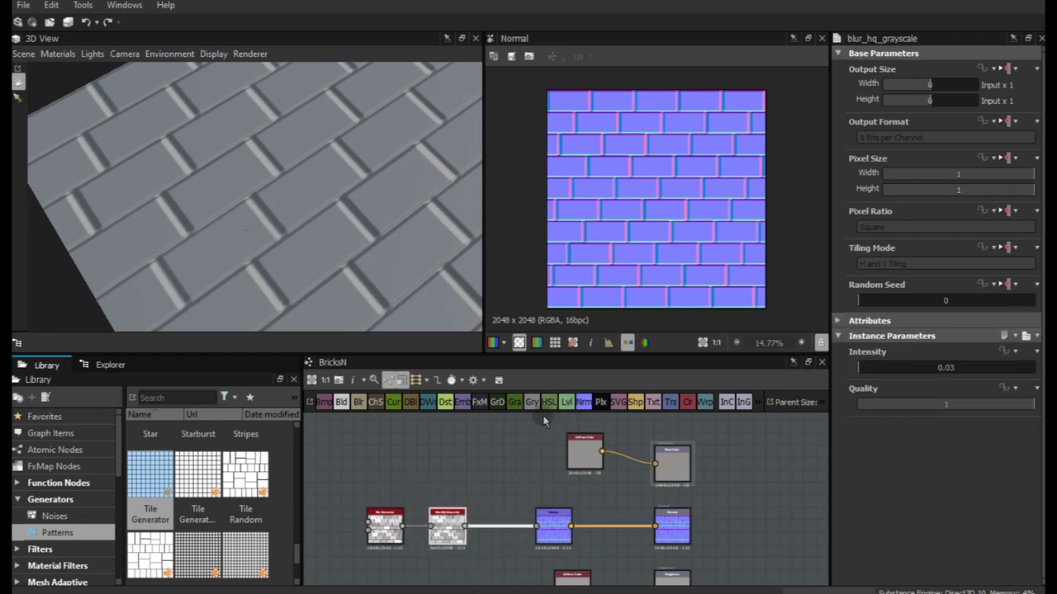
pyautogui.click(566, 402)
# Insert a Levels node between Blur HQ Grayscale and Normal, then try lowering its white point
pyautogui.moveTo(502, 551); pyautogui.dragTo(497, 526)
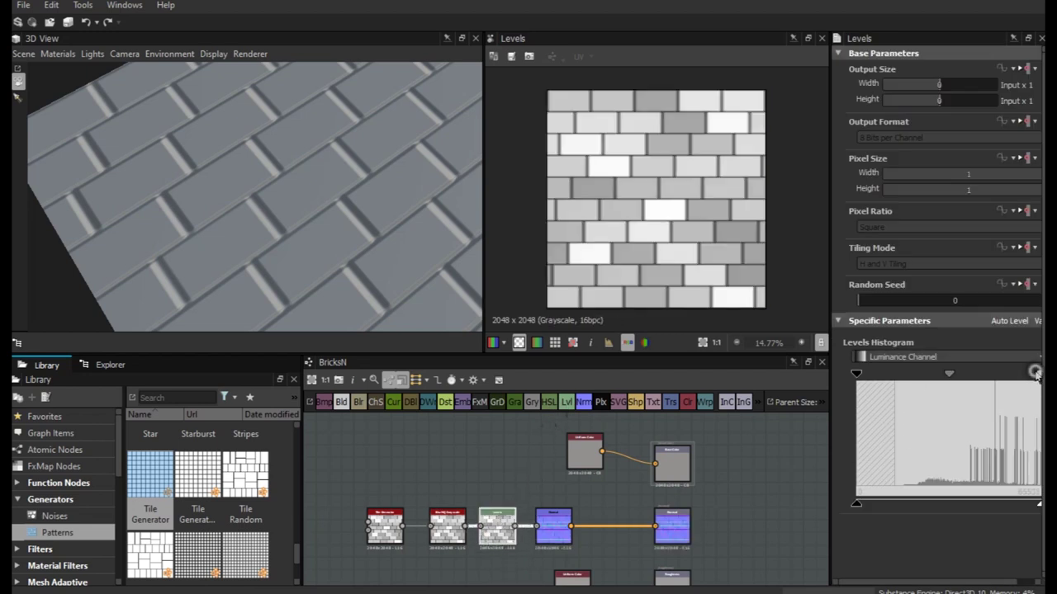
pyautogui.moveTo(1038, 372); pyautogui.dragTo(999, 375)
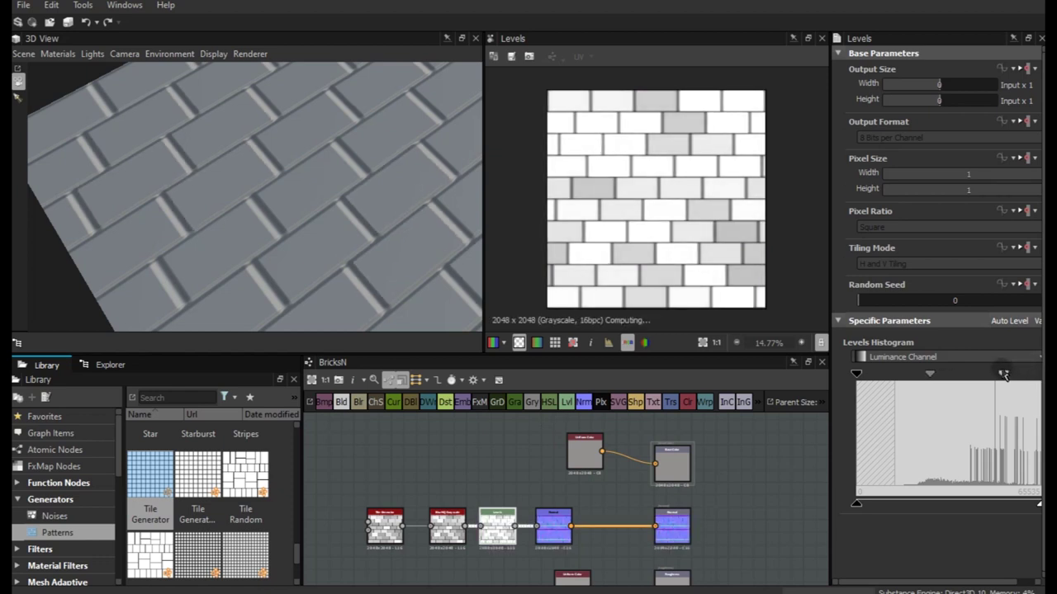
pyautogui.moveTo(322, 207); pyautogui.dragTo(269, 226)
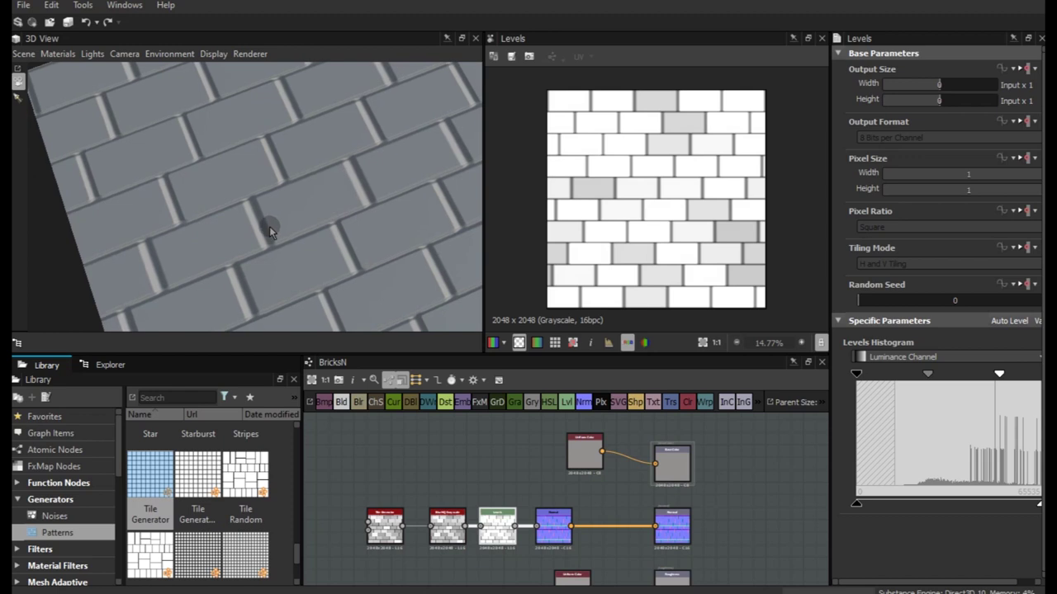
pyautogui.scroll(1, 278, 241)
pyautogui.scroll(1, 277, 241)
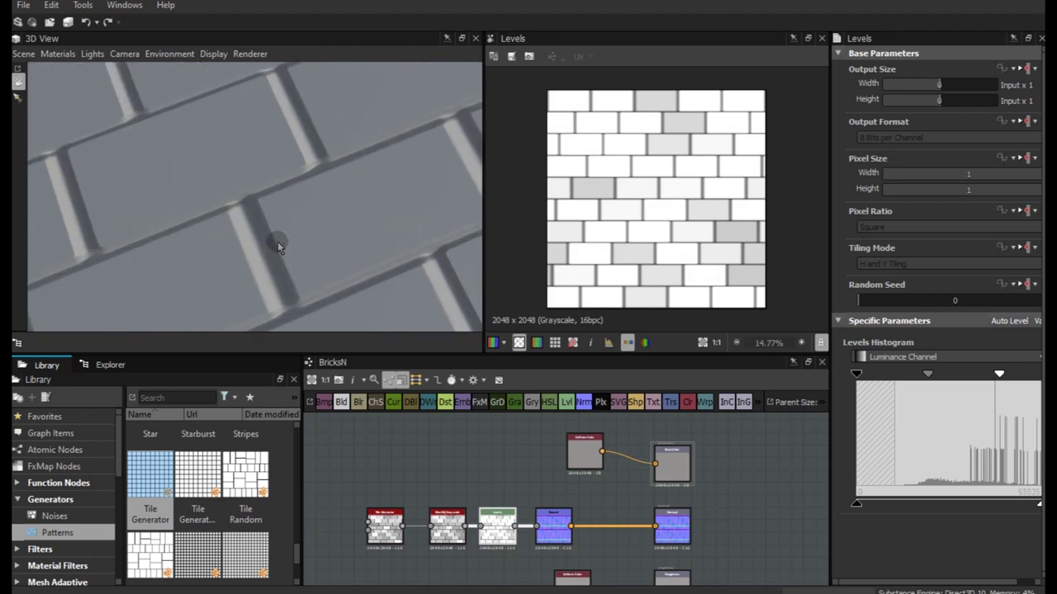
pyautogui.scroll(1, 277, 241)
pyautogui.scroll(1, 278, 242)
pyautogui.moveTo(298, 239); pyautogui.dragTo(363, 181)
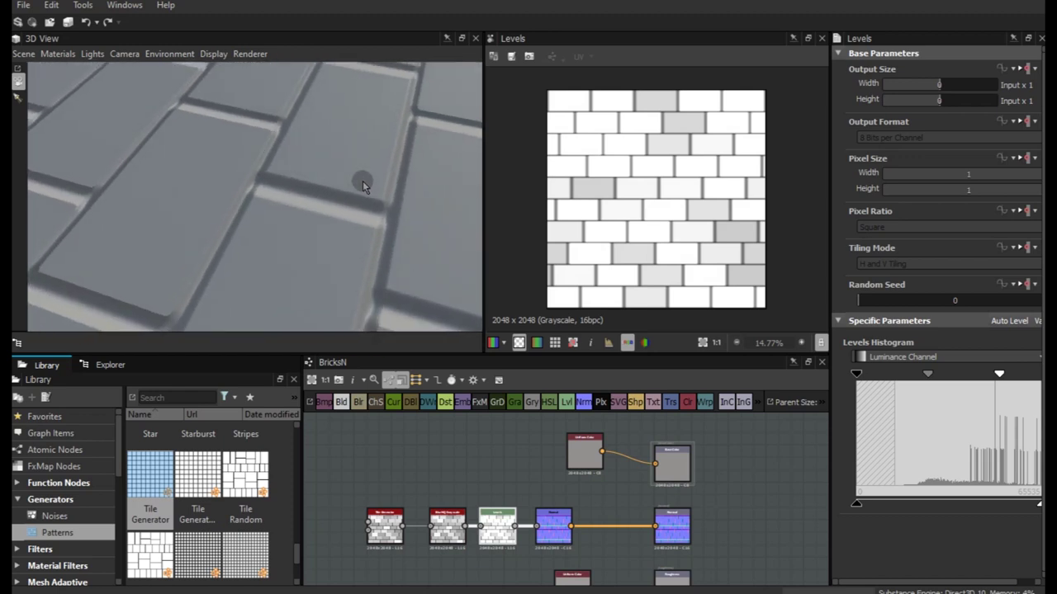
# Push the Levels white point fully to the right end, darkening the bricks
pyautogui.moveTo(998, 376); pyautogui.dragTo(1023, 373)
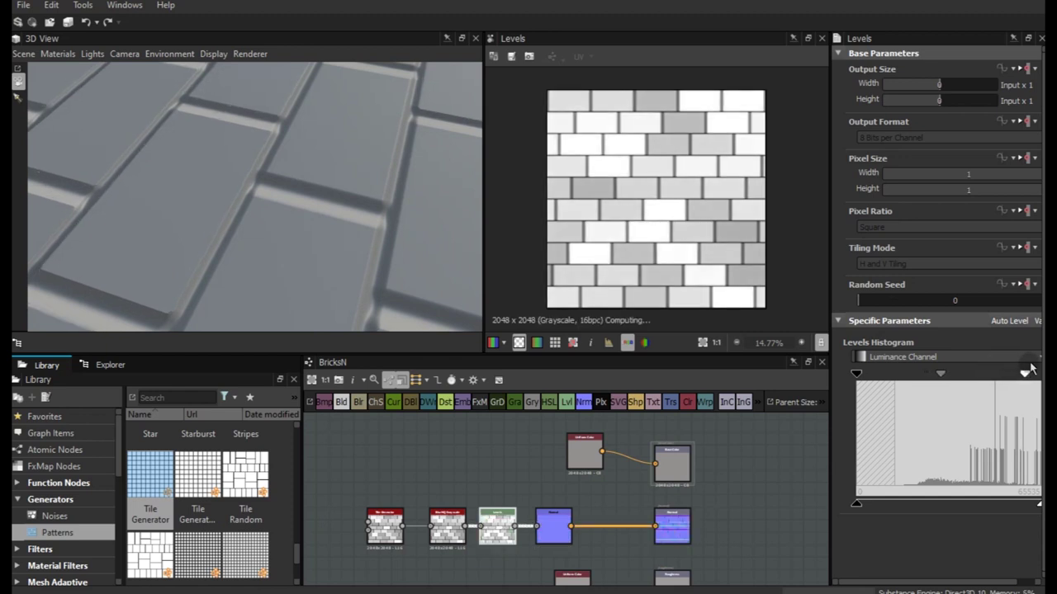
pyautogui.moveTo(1023, 373); pyautogui.dragTo(1037, 373)
pyautogui.moveTo(353, 169); pyautogui.dragTo(218, 208)
pyautogui.moveTo(1038, 376); pyautogui.dragTo(1041, 373)
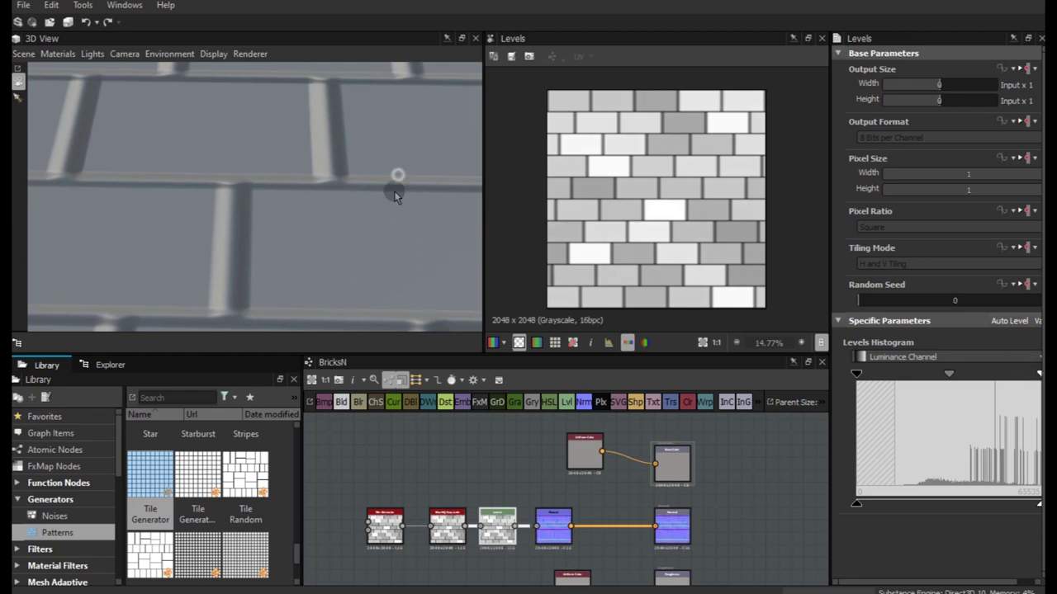
pyautogui.moveTo(395, 188); pyautogui.dragTo(400, 222)
pyautogui.scroll(-2, 326, 236)
pyautogui.scroll(-2, 326, 237)
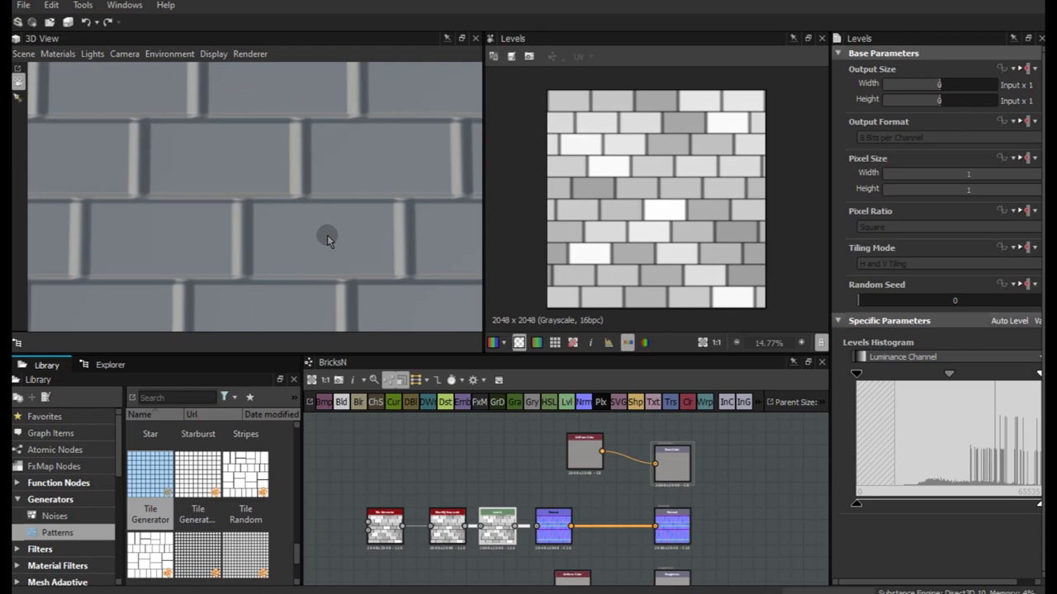
pyautogui.click(381, 522)
# Try the Gaussian tile pattern, then set the Tile Generator pattern to Square
pyautogui.click(863, 463)
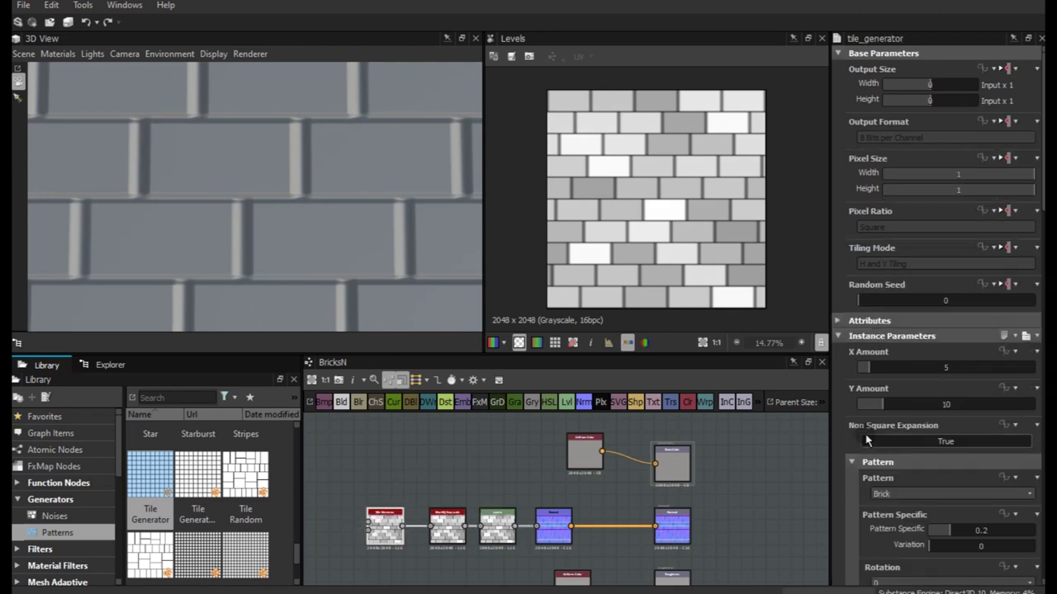
pyautogui.click(900, 494)
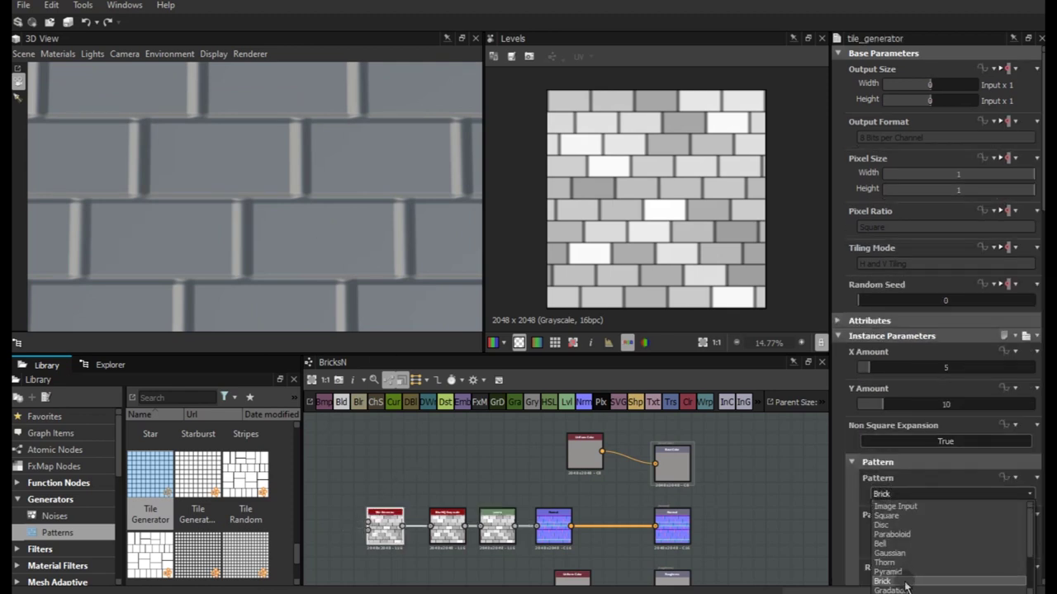
pyautogui.click(901, 527)
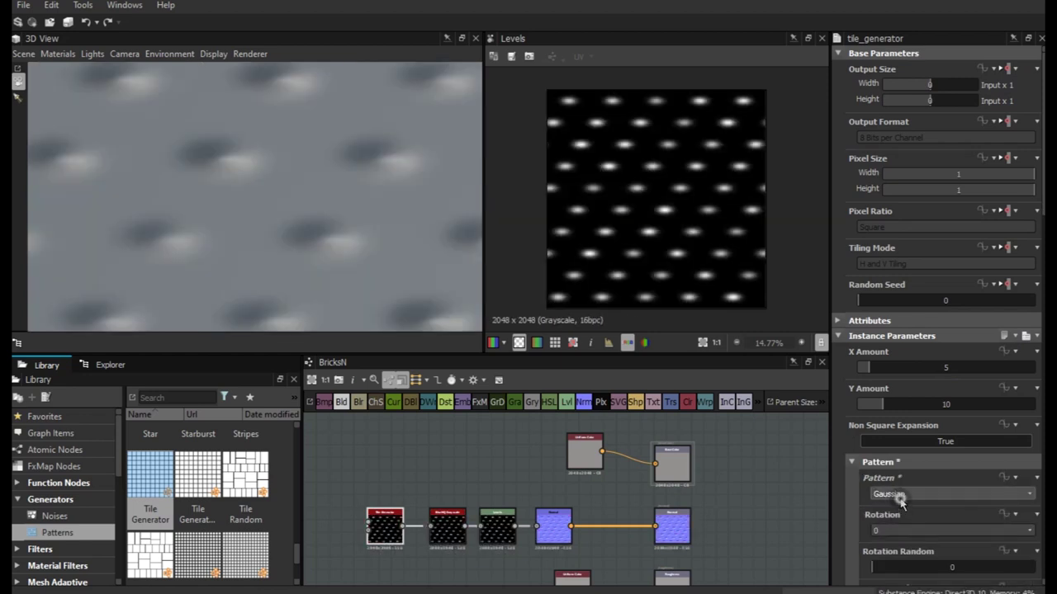
pyautogui.click(900, 494)
pyautogui.click(898, 512)
pyautogui.moveTo(282, 307)
pyautogui.mouseDown()
pyautogui.moveTo(471, 165)
pyautogui.moveTo(449, 166)
pyautogui.mouseUp()
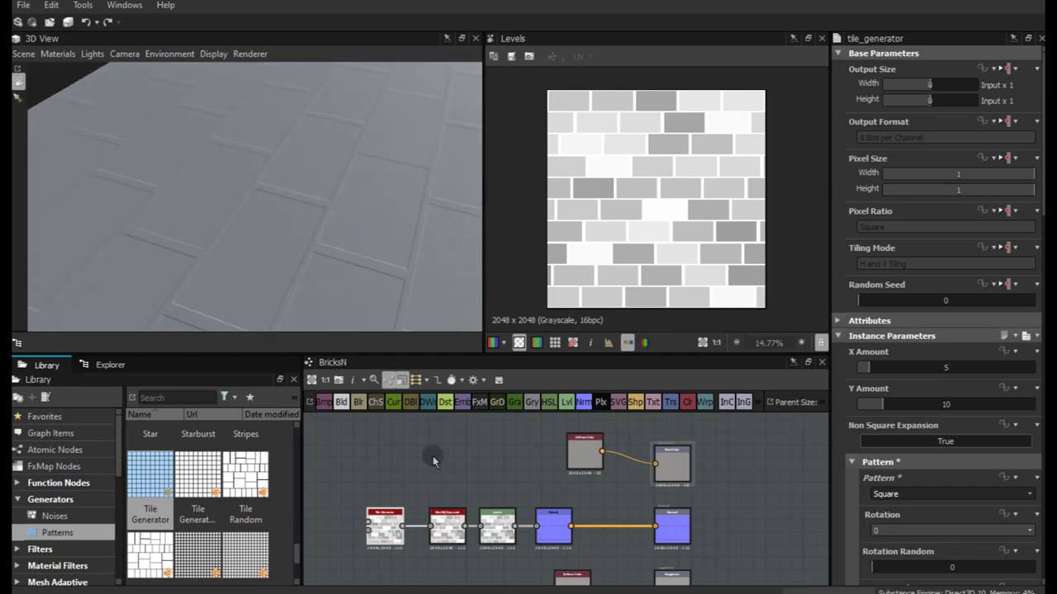
pyautogui.click(446, 526)
pyautogui.click(859, 367)
# Raise the Blur HQ Grayscale intensity to about 1.05
pyautogui.moveTo(860, 367); pyautogui.dragTo(872, 373)
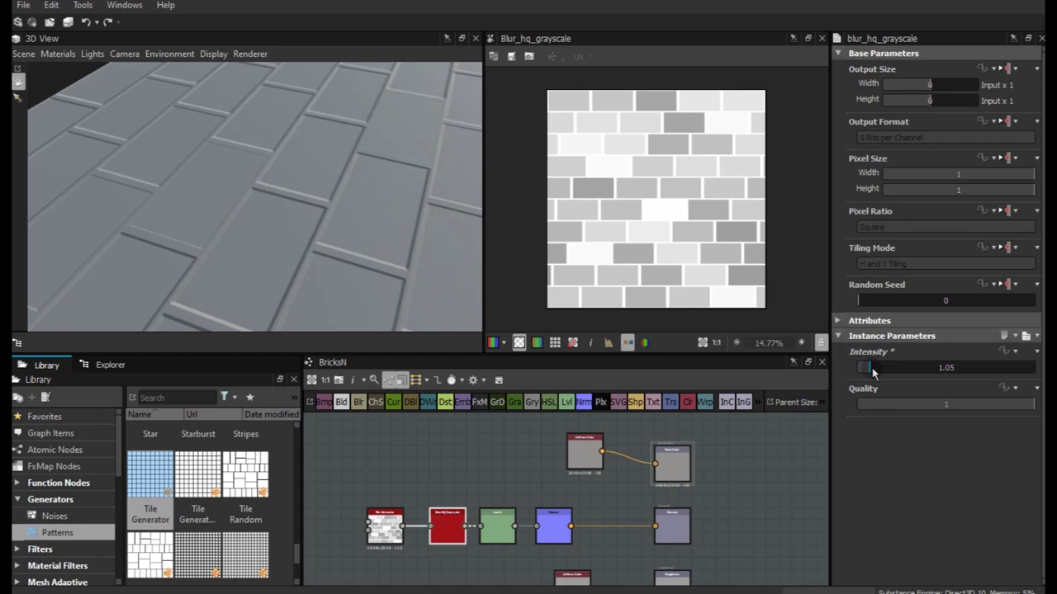
pyautogui.moveTo(873, 373); pyautogui.dragTo(864, 372)
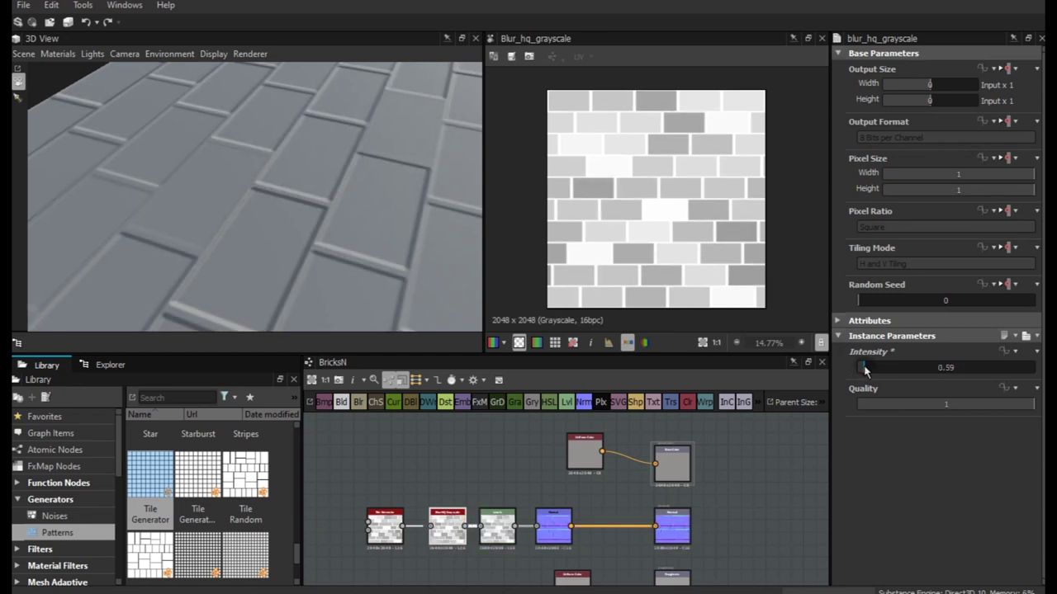
pyautogui.moveTo(251, 159)
pyautogui.mouseDown()
pyautogui.moveTo(87, 179)
pyautogui.moveTo(170, 207)
pyautogui.moveTo(172, 245)
pyautogui.moveTo(202, 237)
pyautogui.mouseUp()
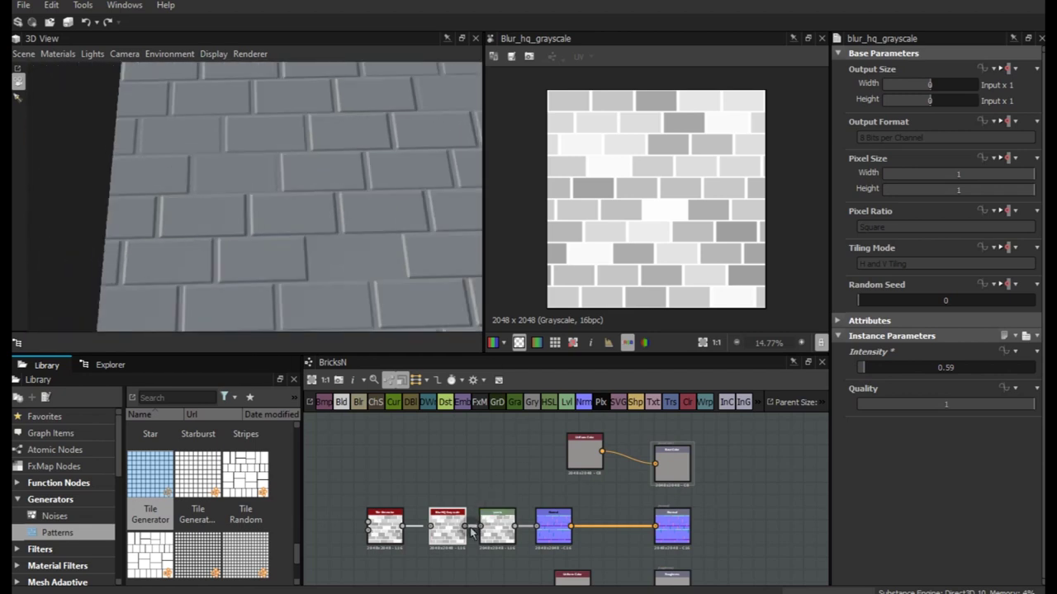
# Increase the Tile Generator scale slightly to about 1.12
pyautogui.click(394, 541)
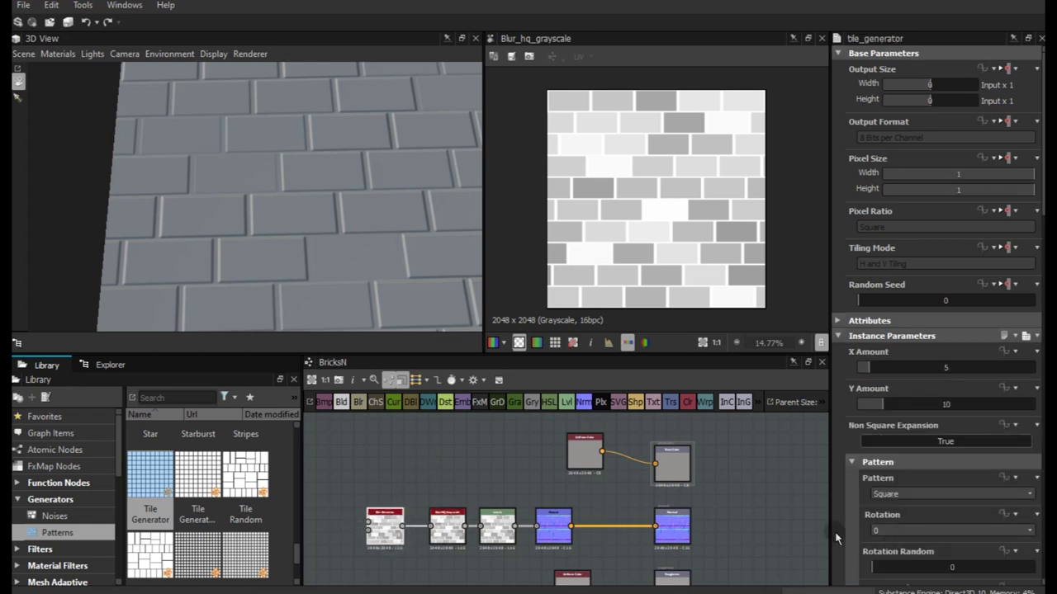
pyautogui.scroll(-5, 836, 538)
pyautogui.scroll(-3, 848, 504)
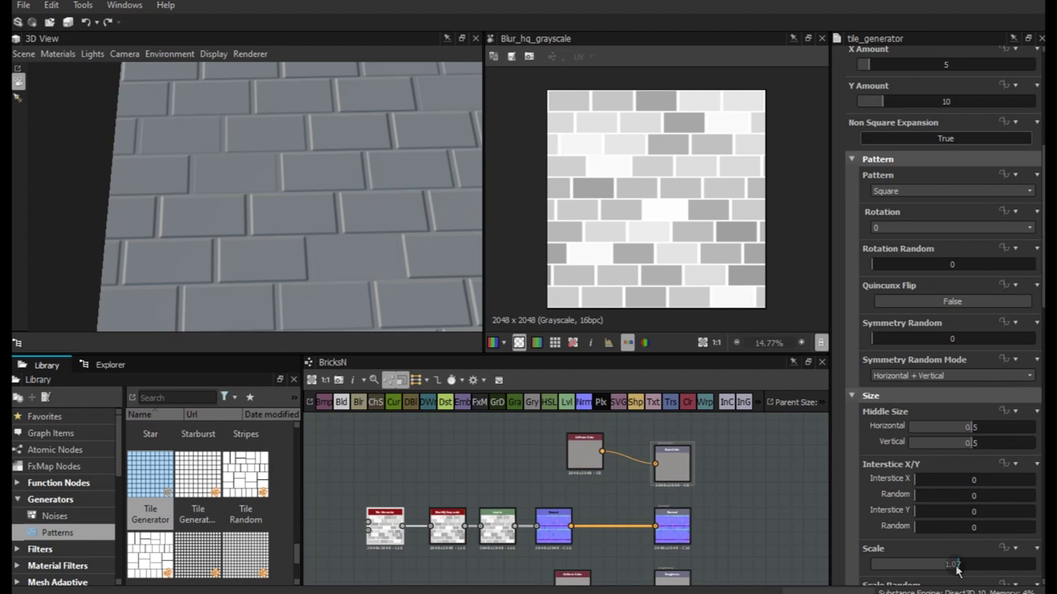
pyautogui.moveTo(956, 569); pyautogui.dragTo(957, 568)
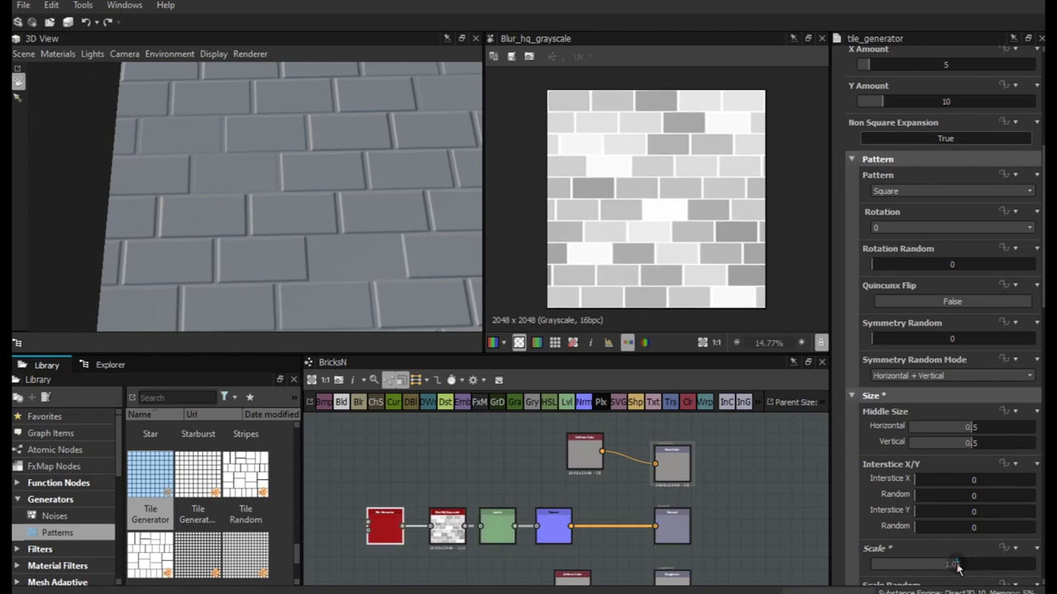
pyautogui.moveTo(439, 263)
pyautogui.mouseDown()
pyautogui.moveTo(454, 241)
pyautogui.moveTo(491, 232)
pyautogui.mouseUp()
# Raise the blur intensity to 1.25 and view the bricks from a lower angle
pyautogui.click(446, 544)
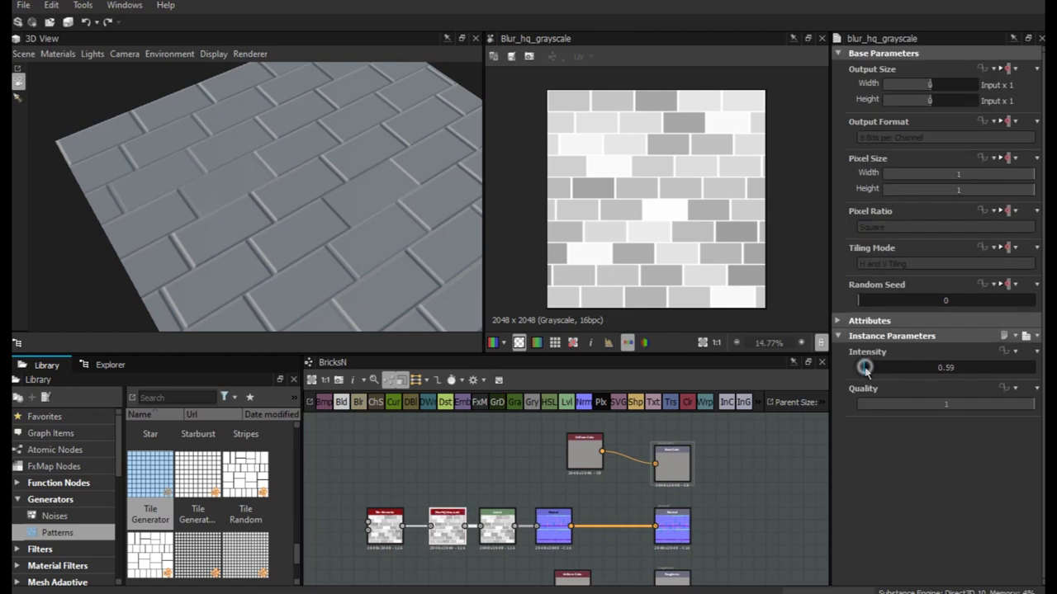
pyautogui.moveTo(865, 368); pyautogui.dragTo(872, 373)
pyautogui.moveTo(283, 176)
pyautogui.mouseDown()
pyautogui.moveTo(349, 141)
pyautogui.moveTo(410, 156)
pyautogui.moveTo(411, 113)
pyautogui.moveTo(280, 193)
pyautogui.moveTo(274, 241)
pyautogui.moveTo(311, 273)
pyautogui.mouseUp()
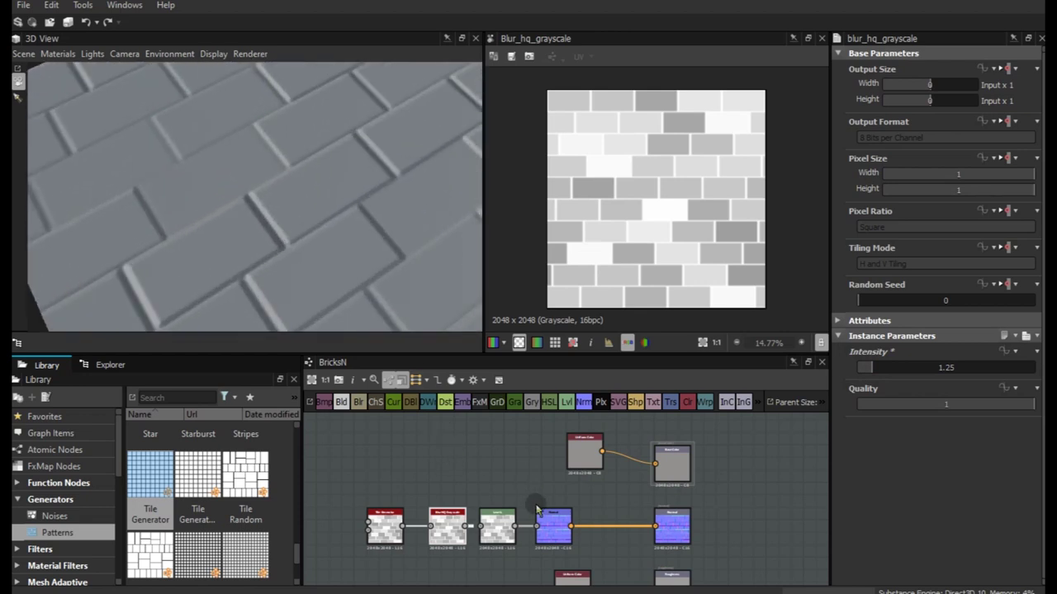
# Preview the Normal output and add a Blend node to the graph
pyautogui.doubleClick(554, 538)
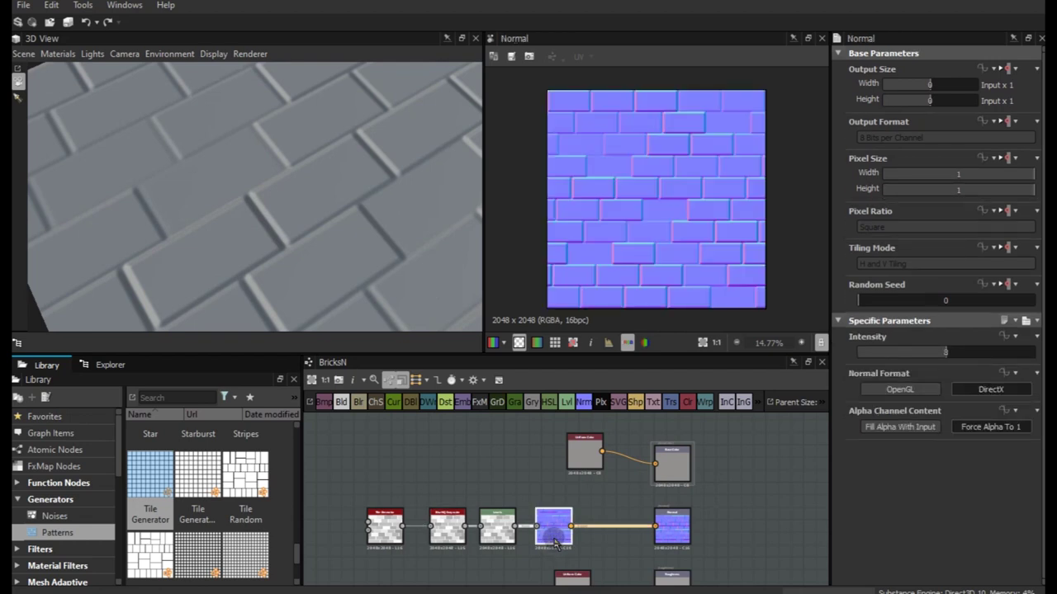
pyautogui.scroll(3, 630, 224)
pyautogui.scroll(1, 630, 224)
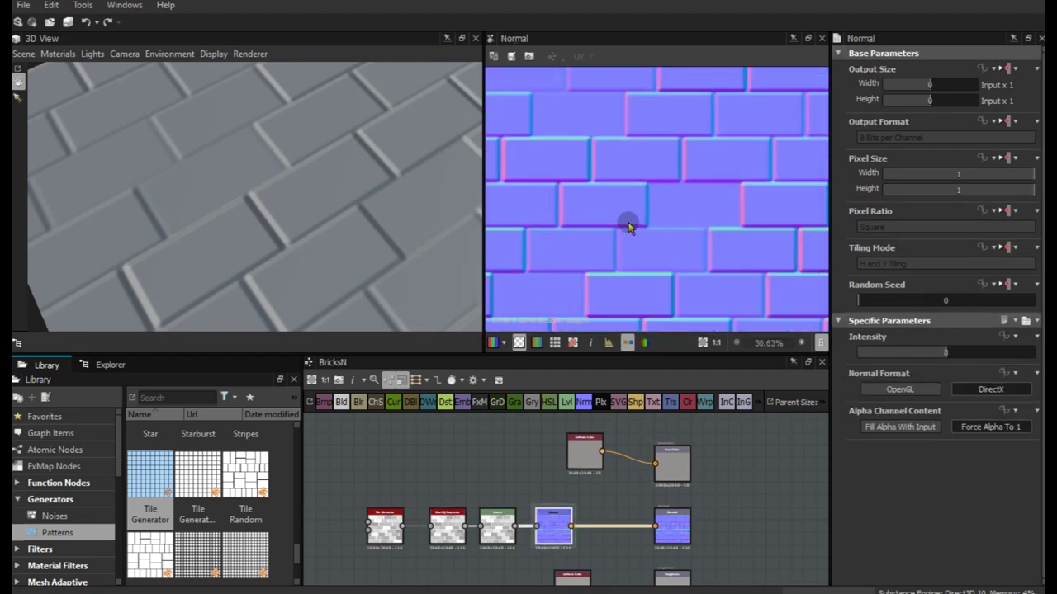
pyautogui.scroll(1, 624, 259)
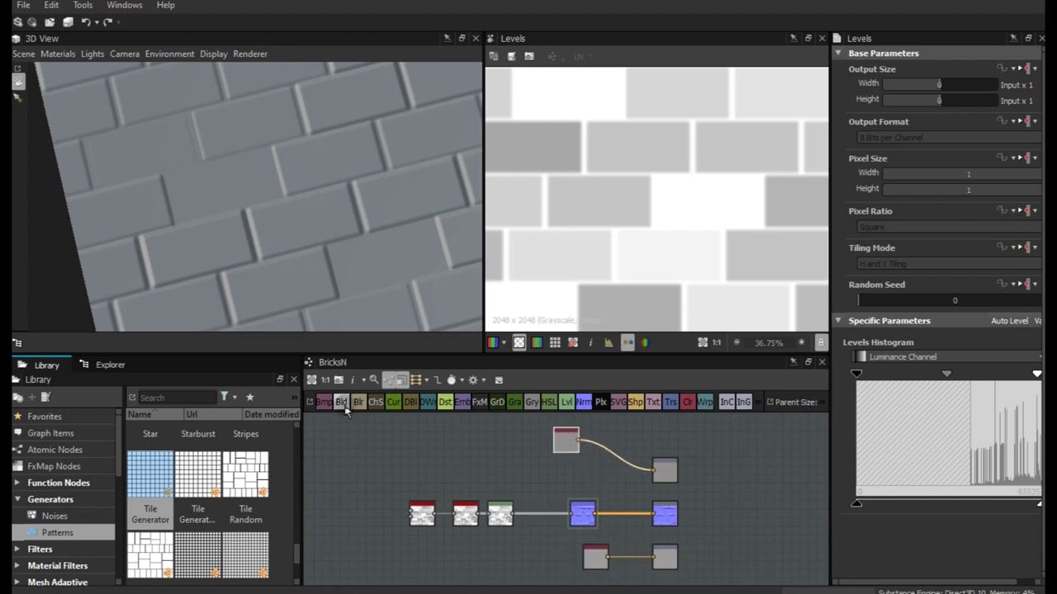
pyautogui.moveTo(347, 411); pyautogui.dragTo(609, 430)
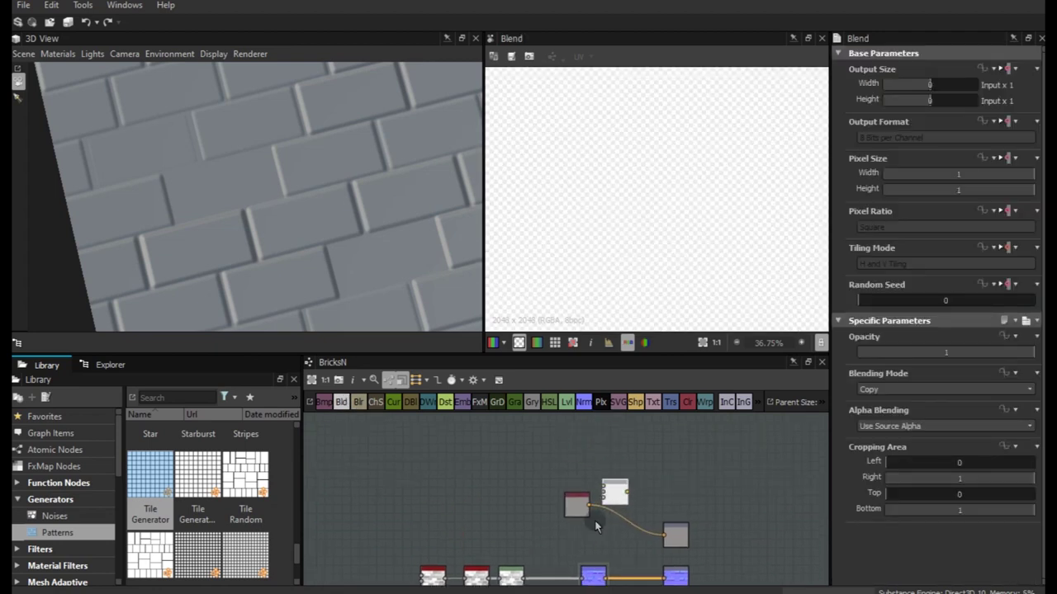
# Add a black Uniform Color node and place it below the grey colour beside the Blend
pyautogui.scroll(2, 570, 460)
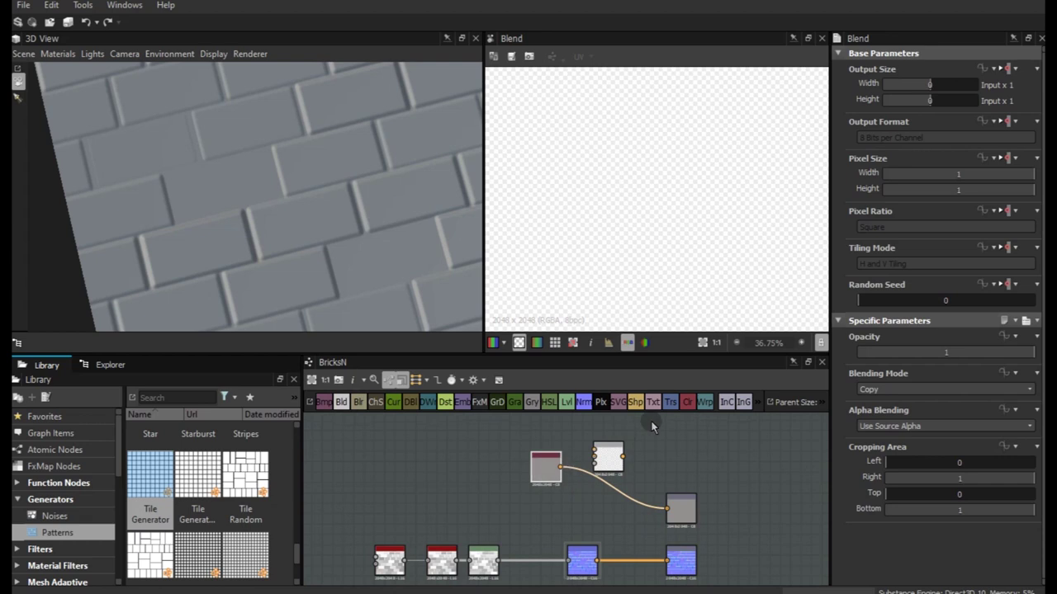
pyautogui.moveTo(692, 406)
pyautogui.mouseDown()
pyautogui.moveTo(547, 492)
pyautogui.moveTo(552, 508)
pyautogui.moveTo(601, 452)
pyautogui.moveTo(667, 508)
pyautogui.mouseUp()
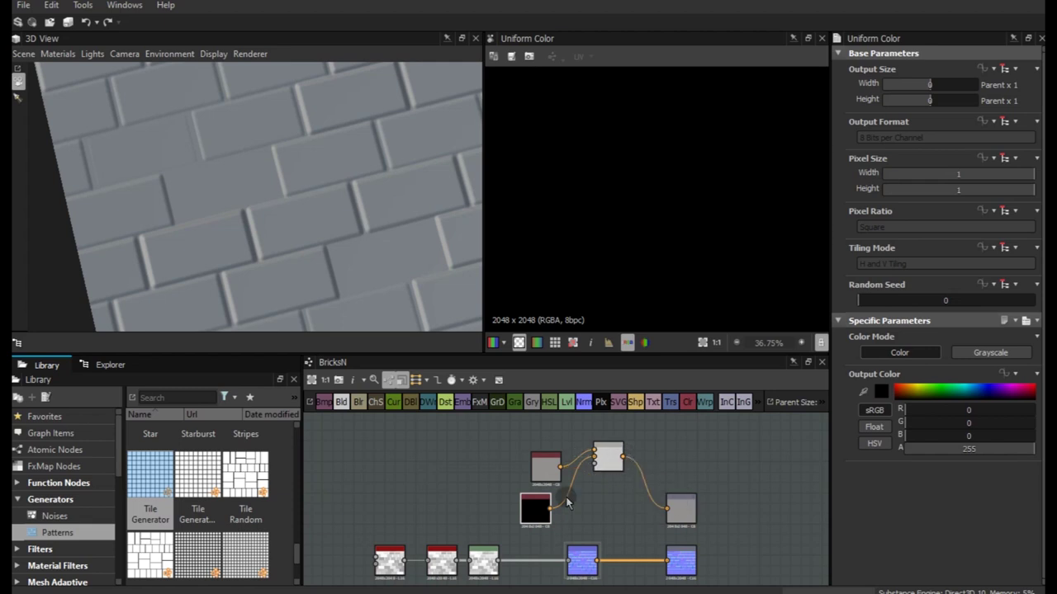
pyautogui.moveTo(545, 476); pyautogui.dragTo(535, 466)
pyautogui.moveTo(536, 508); pyautogui.dragTo(537, 496)
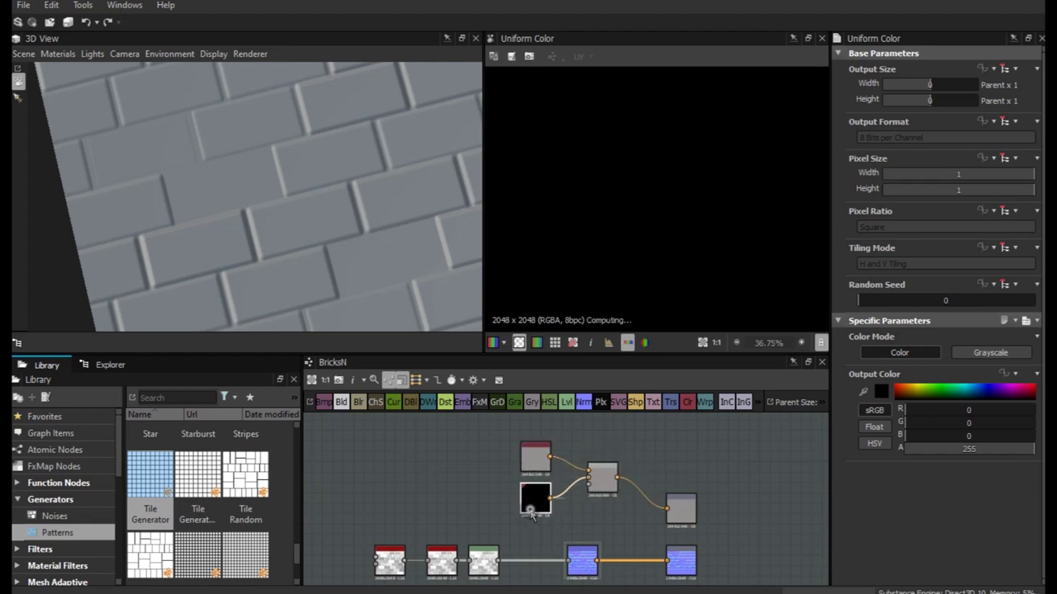
# Change the black Uniform Color to a lighter brown, RGB 142, 98, 78
pyautogui.click(878, 394)
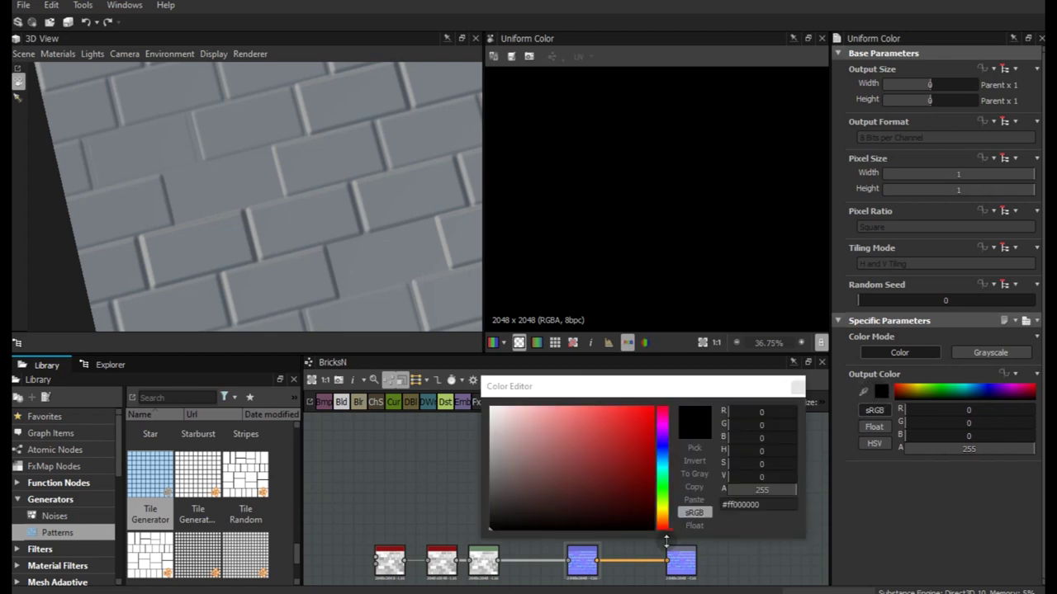
pyautogui.click(661, 523)
pyautogui.click(565, 460)
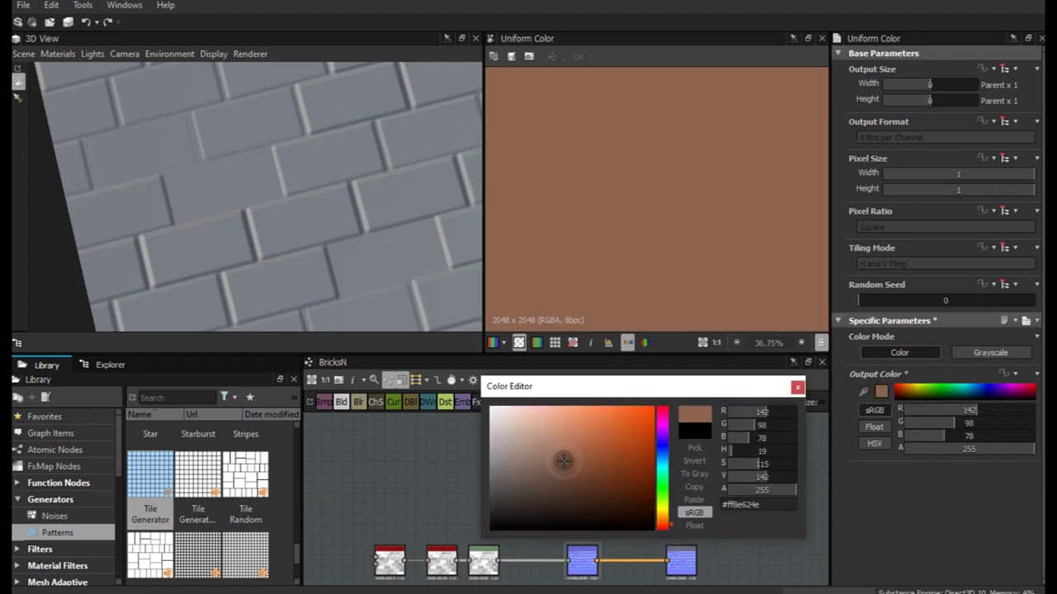
pyautogui.click(797, 389)
# Change the grey Uniform Color to dark brown, RGB 94, 67, 53
pyautogui.doubleClick(535, 456)
pyautogui.click(880, 392)
pyautogui.click(661, 520)
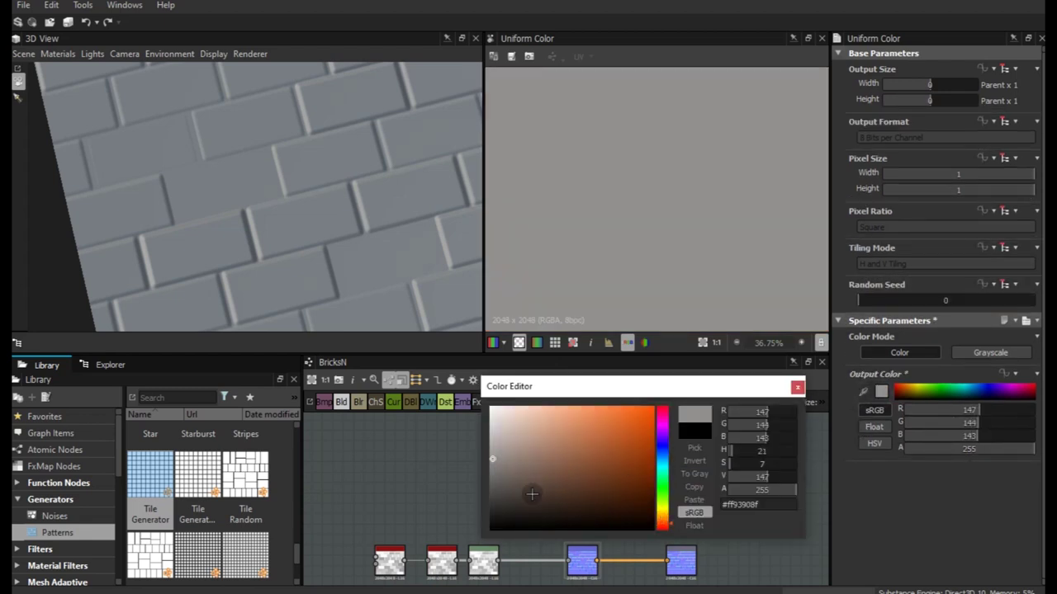
pyautogui.click(531, 493)
pyautogui.click(560, 482)
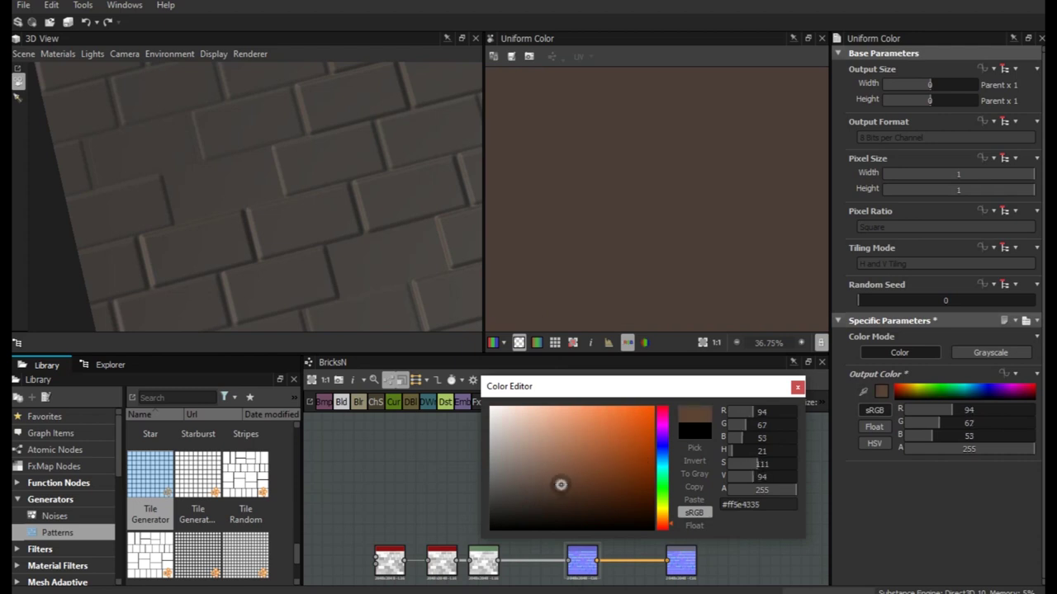
pyautogui.click(797, 388)
pyautogui.moveTo(568, 524); pyautogui.dragTo(595, 500, button='middle')
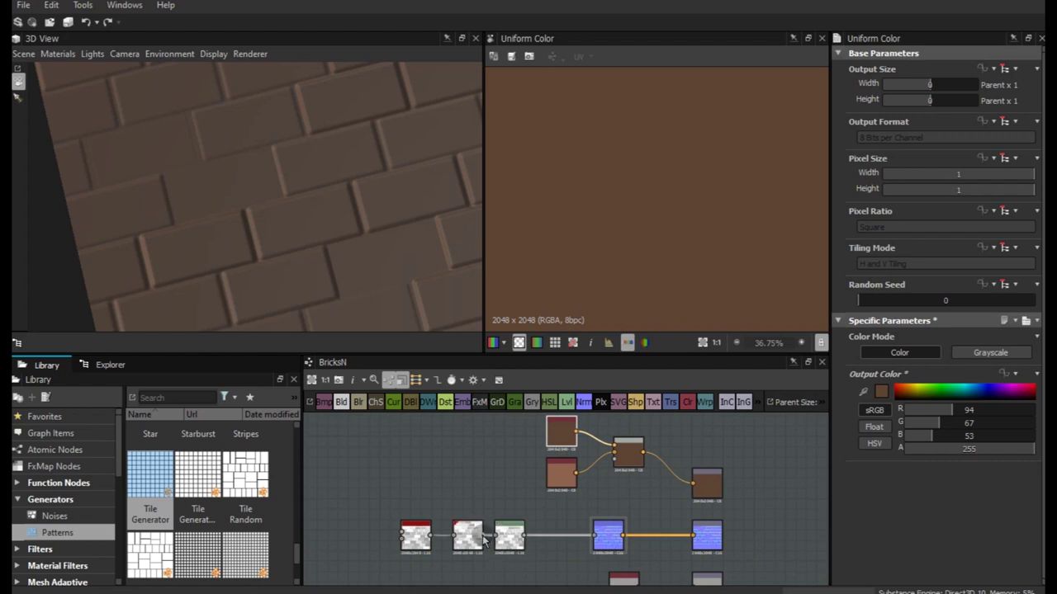
# Wire the Tile Generator into the Blend mask through a new Levels node
pyautogui.moveTo(530, 541); pyautogui.dragTo(569, 477)
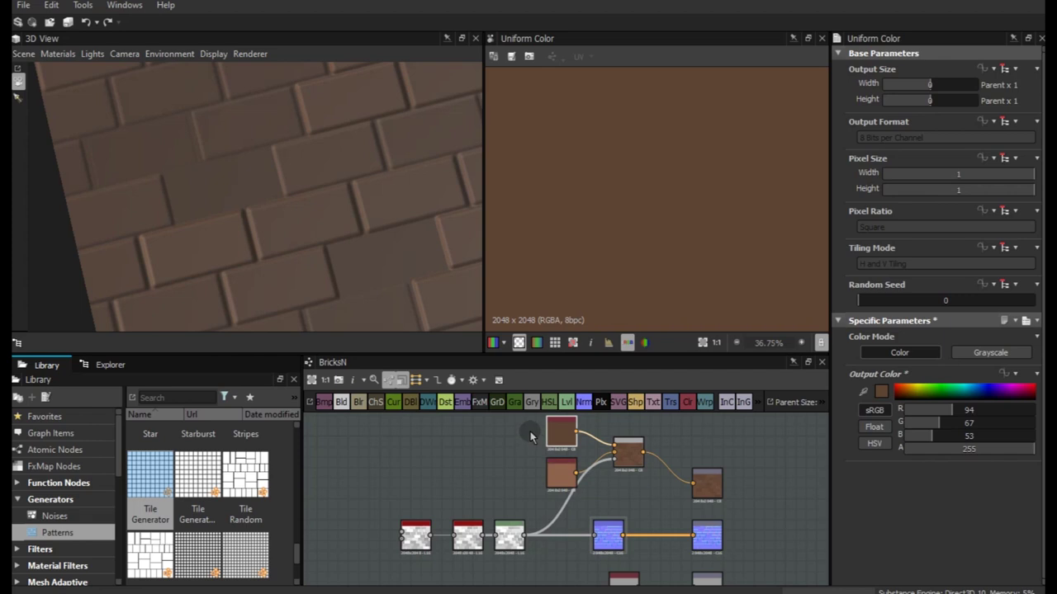
pyautogui.moveTo(553, 446)
pyautogui.mouseDown()
pyautogui.moveTo(542, 462)
pyautogui.moveTo(501, 442)
pyautogui.mouseUp()
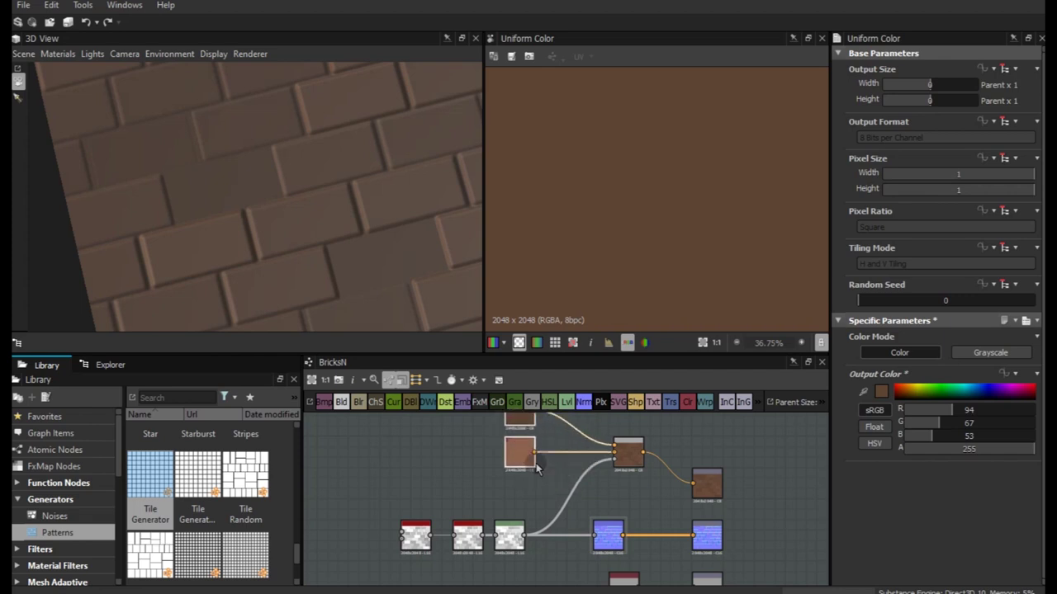
pyautogui.click(574, 405)
pyautogui.moveTo(434, 414); pyautogui.dragTo(461, 454, button='middle')
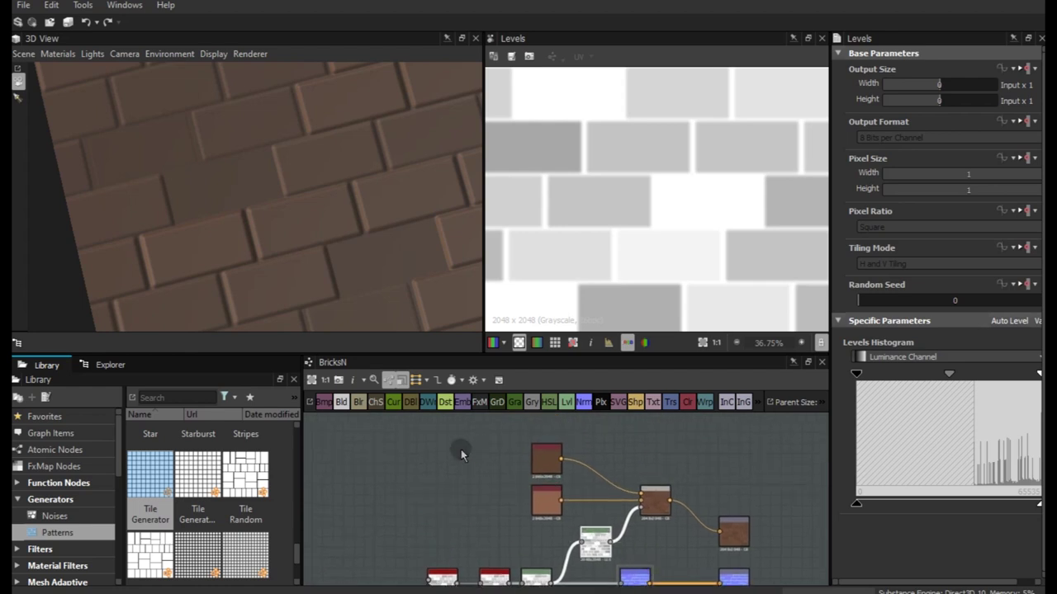
pyautogui.moveTo(546, 460); pyautogui.dragTo(557, 416)
pyautogui.moveTo(547, 504); pyautogui.dragTo(558, 448)
pyautogui.moveTo(598, 543); pyautogui.dragTo(566, 500)
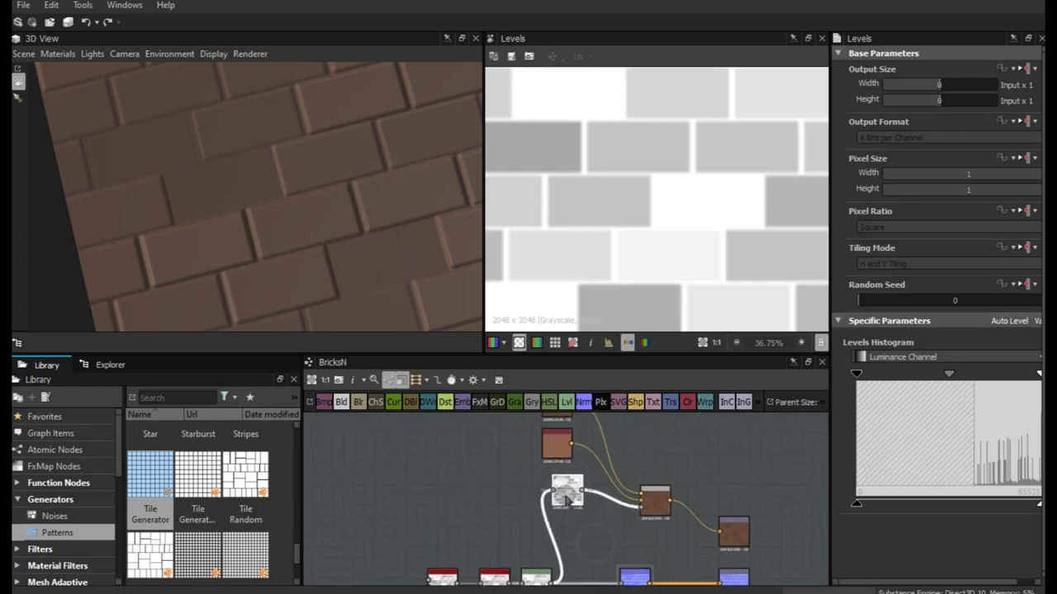
pyautogui.moveTo(577, 511); pyautogui.dragTo(579, 530, button='middle')
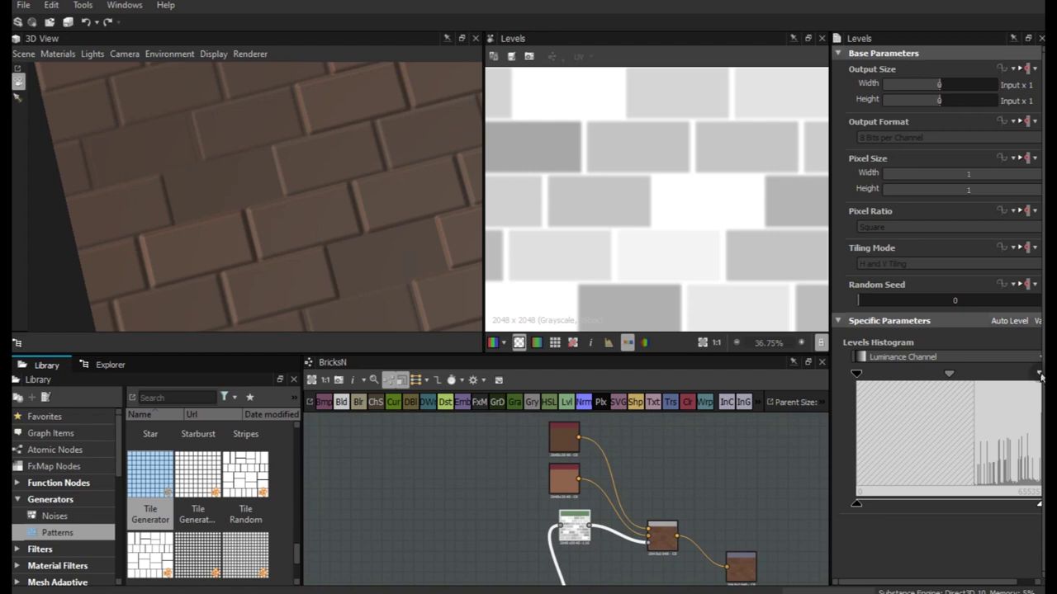
# Raise the Levels black point for a high-contrast brick mask, keeping white at full
pyautogui.moveTo(863, 376); pyautogui.dragTo(1008, 377)
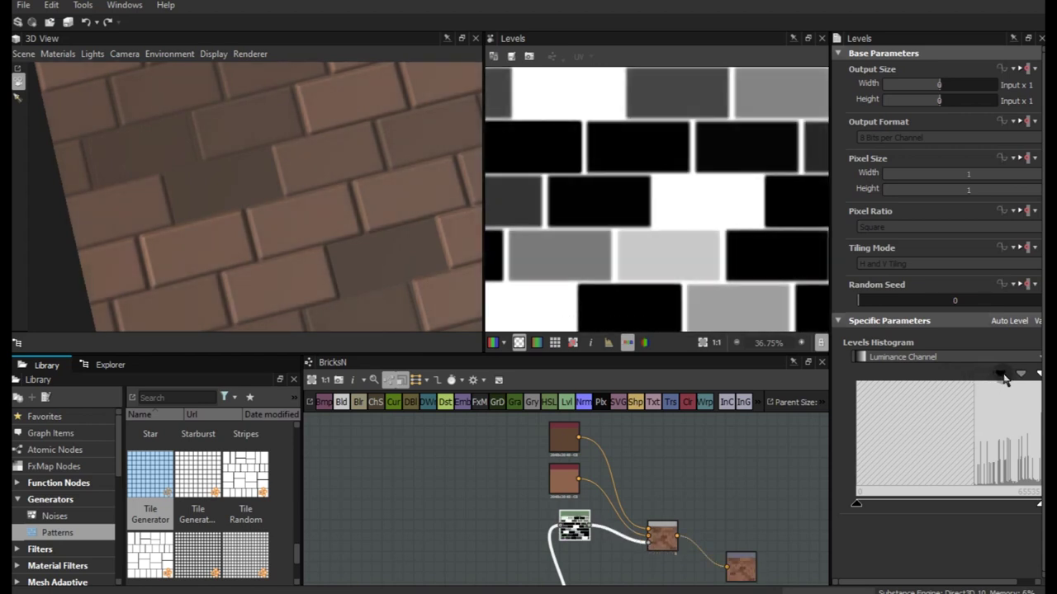
pyautogui.moveTo(1038, 375); pyautogui.dragTo(1028, 381)
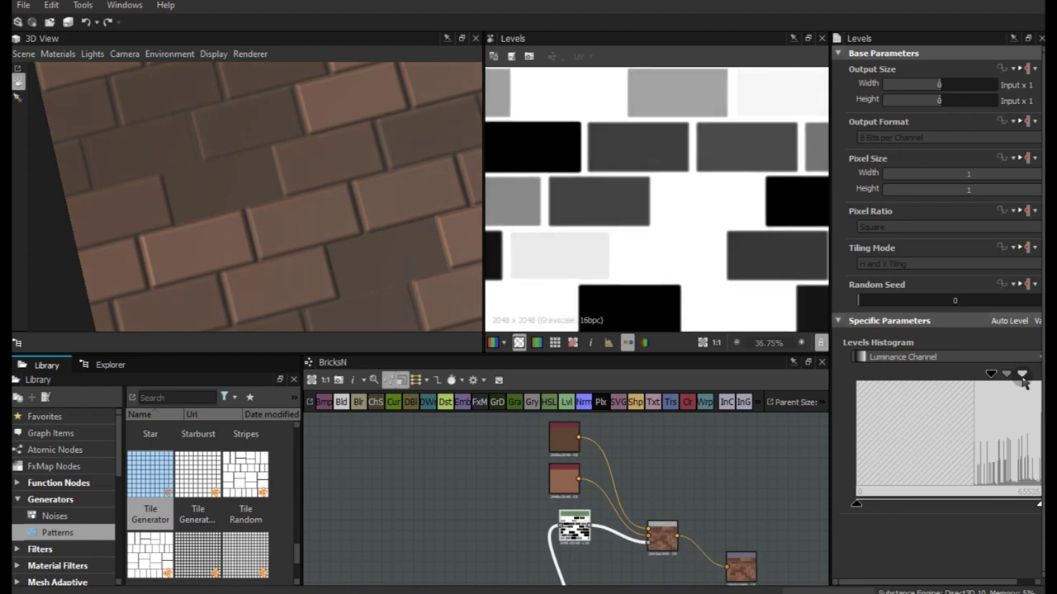
pyautogui.moveTo(1028, 381); pyautogui.dragTo(1039, 376)
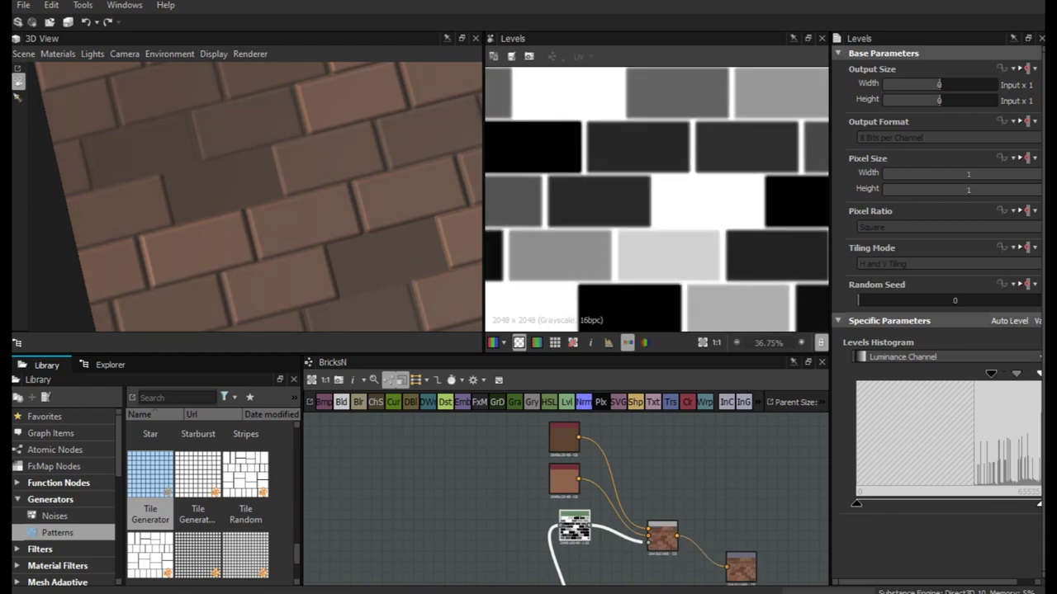
pyautogui.moveTo(993, 377); pyautogui.dragTo(1007, 376)
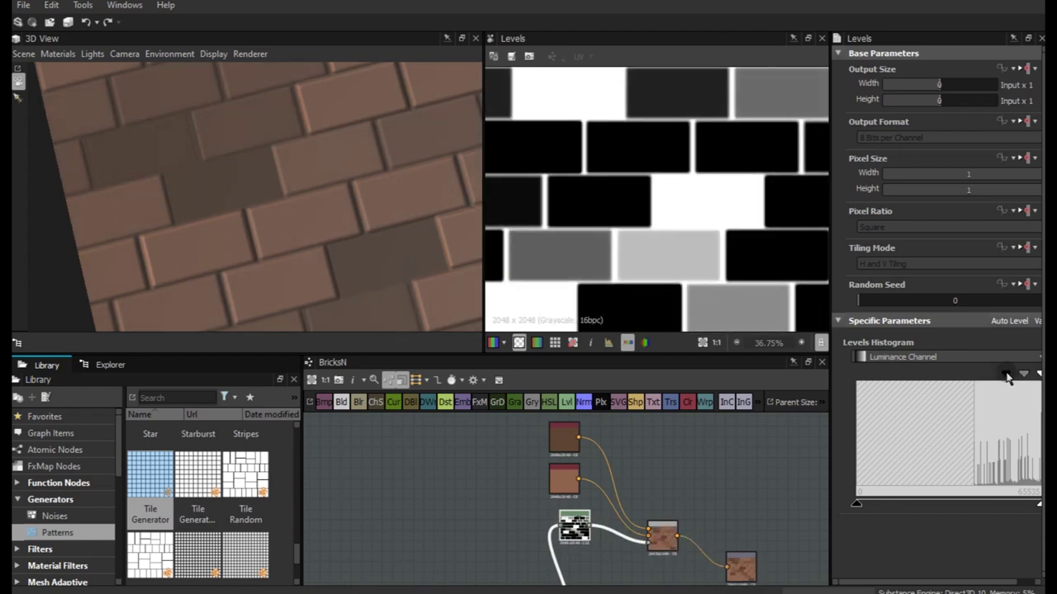
pyautogui.moveTo(294, 219)
pyautogui.mouseDown()
pyautogui.moveTo(276, 229)
pyautogui.moveTo(318, 157)
pyautogui.moveTo(432, 245)
pyautogui.mouseUp()
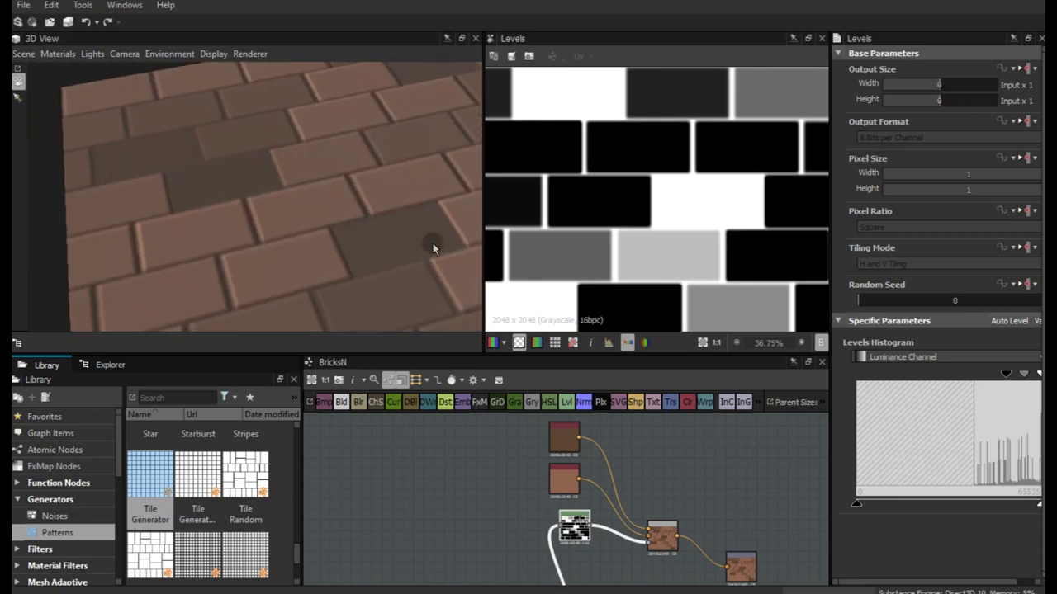
pyautogui.click(574, 454)
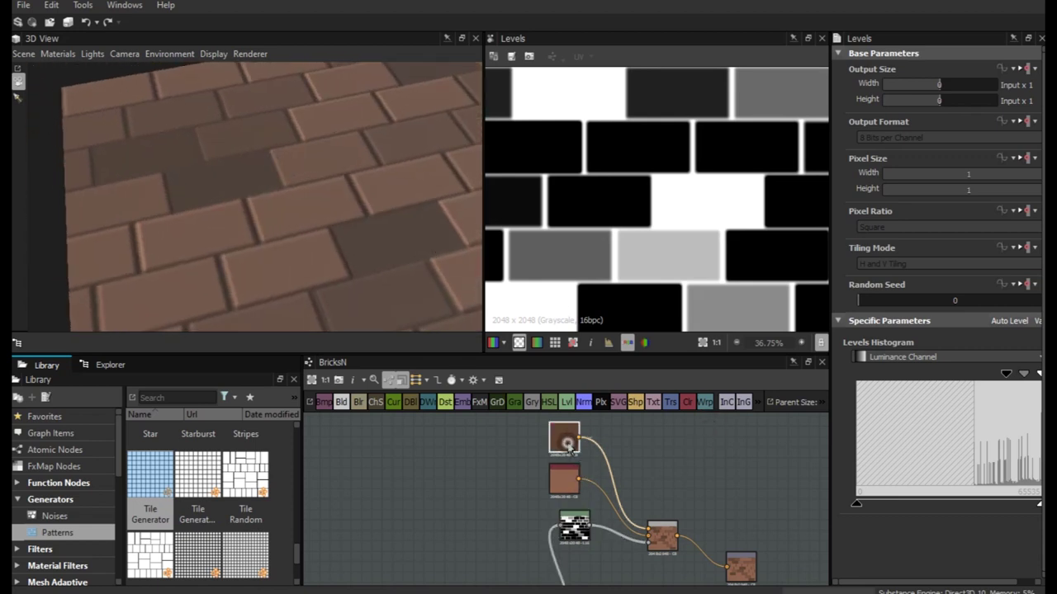
# Set the top brick brown to RGB 119, 89, 73
pyautogui.click(881, 394)
pyautogui.click(538, 477)
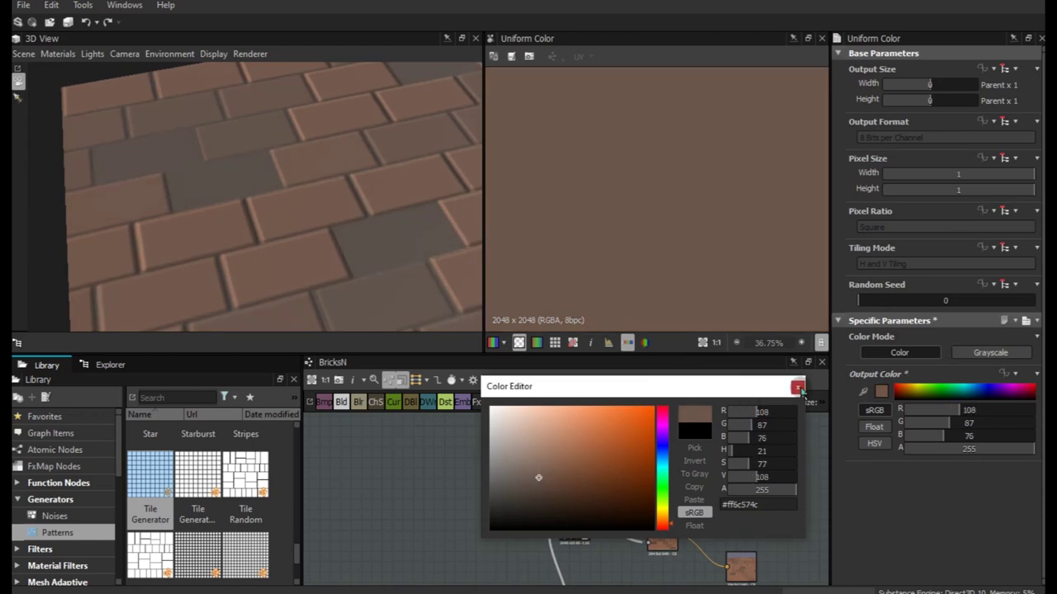
pyautogui.click(553, 472)
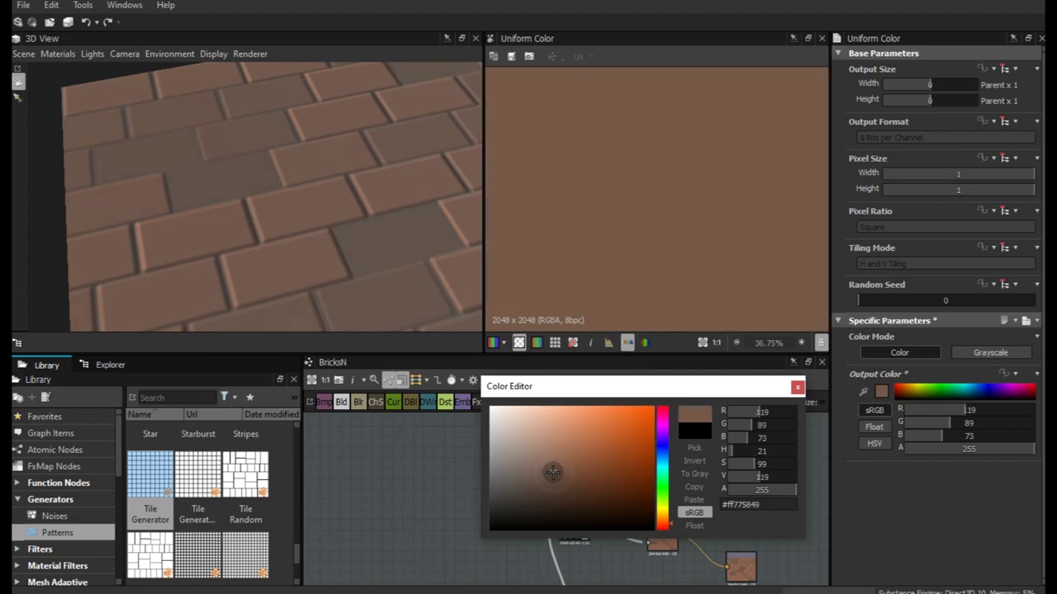
pyautogui.click(794, 389)
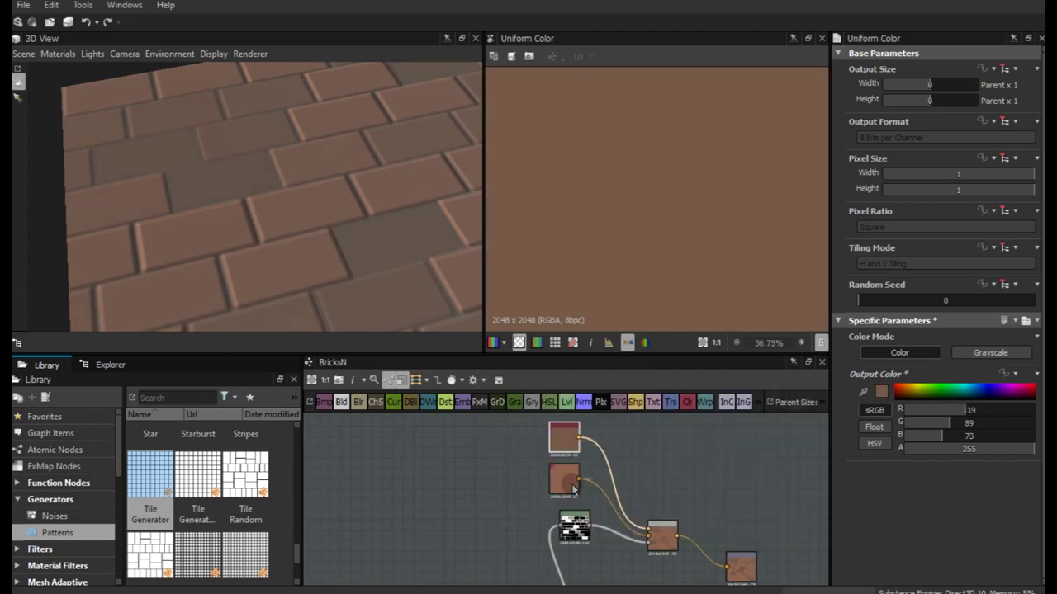
# Set the lower brick brown to RGB 135, 95, 77 and inspect the bricks
pyautogui.click(881, 393)
pyautogui.click(558, 470)
pyautogui.click(559, 464)
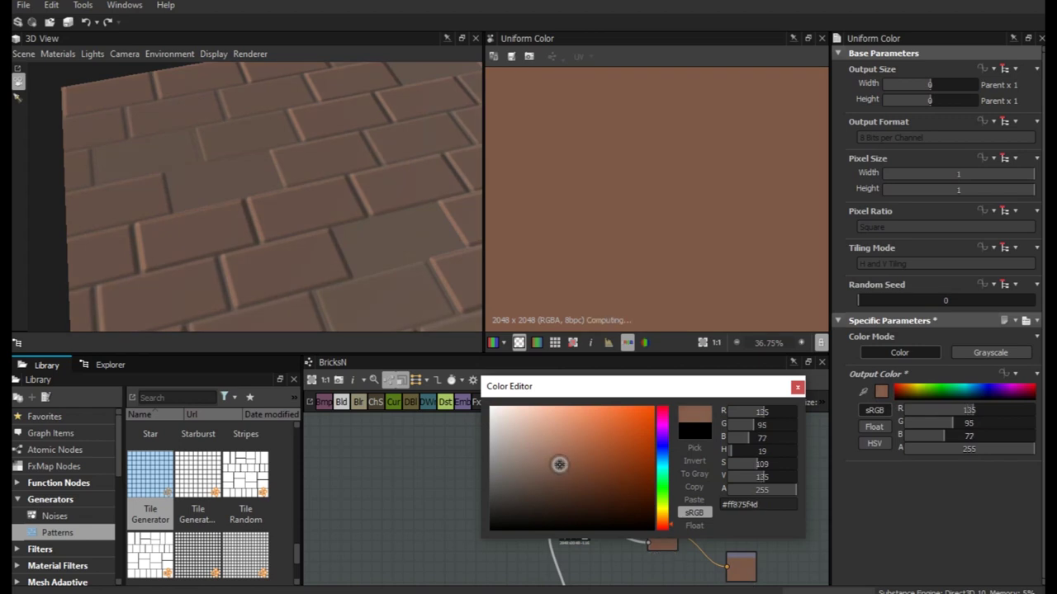
pyautogui.click(796, 387)
pyautogui.moveTo(217, 284); pyautogui.dragTo(261, 301)
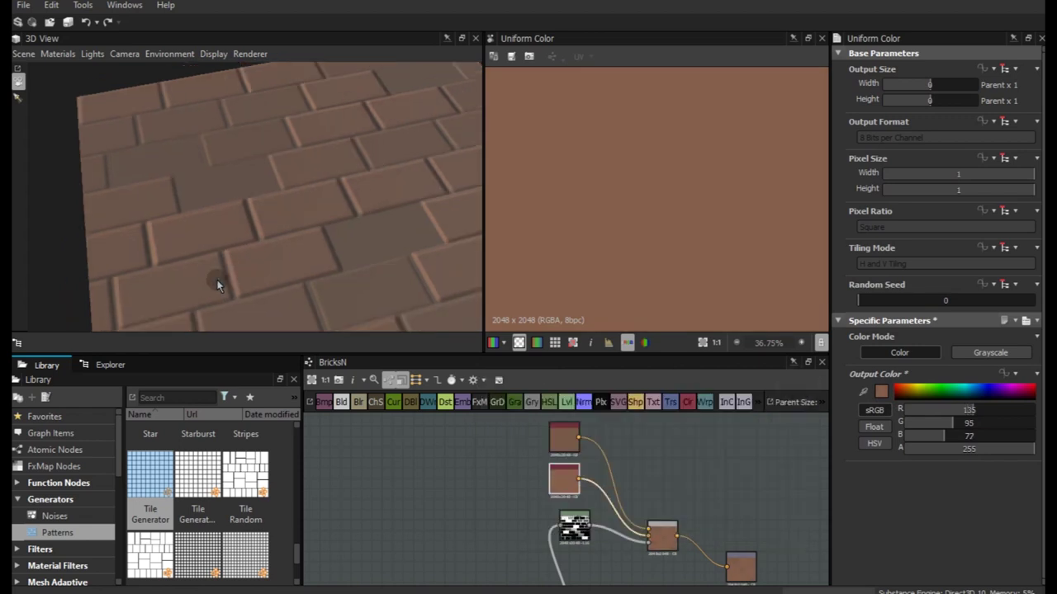
pyautogui.moveTo(227, 293)
pyautogui.mouseDown()
pyautogui.moveTo(193, 253)
pyautogui.moveTo(219, 295)
pyautogui.moveTo(249, 271)
pyautogui.mouseUp()
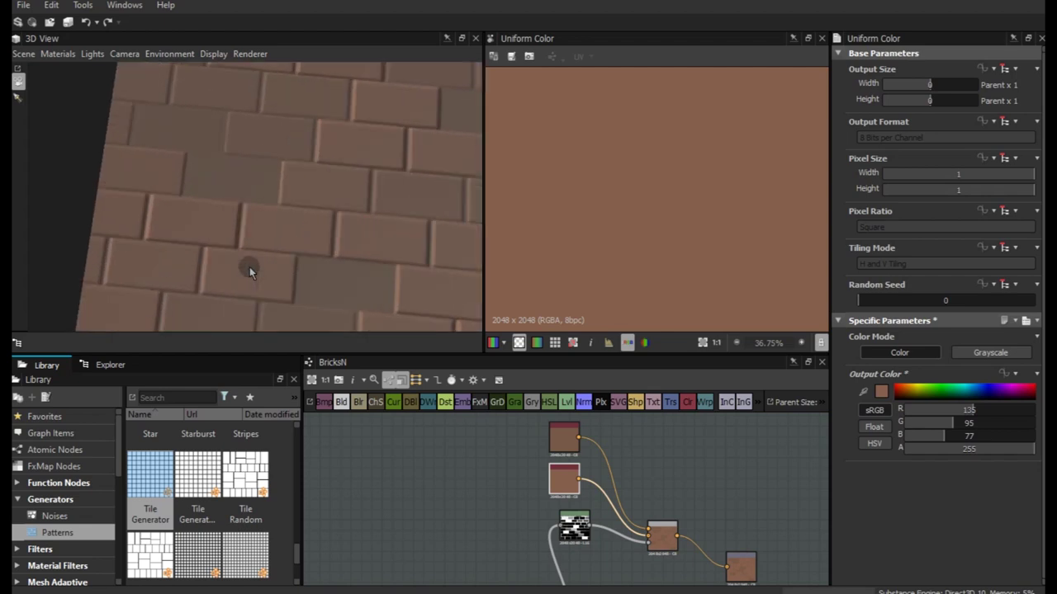
# Add a Slope Blur Grayscale node through the node search ('slo')
pyautogui.scroll(2, 250, 267)
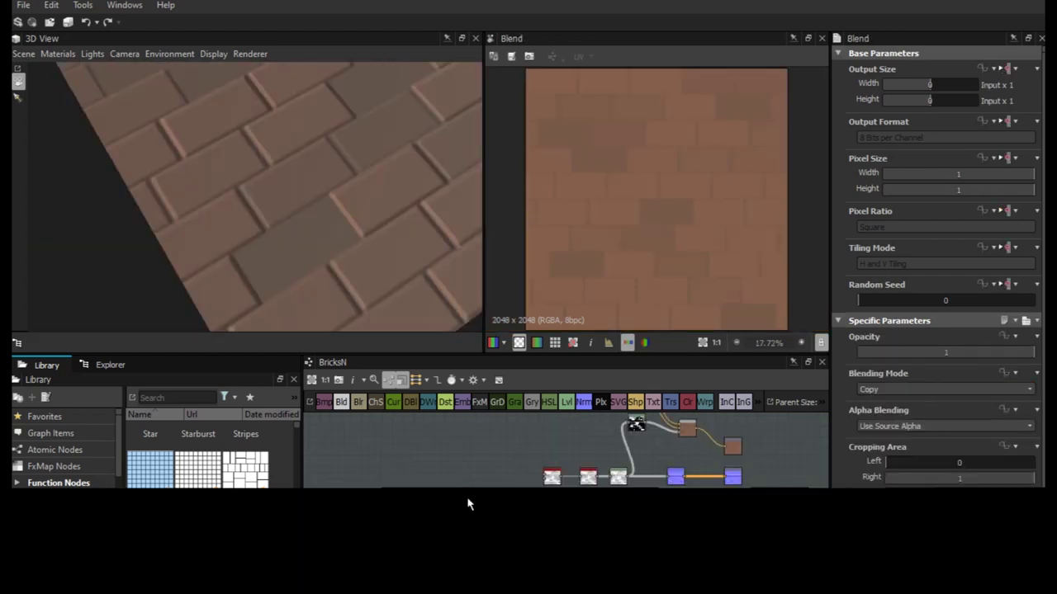
pyautogui.press('space')
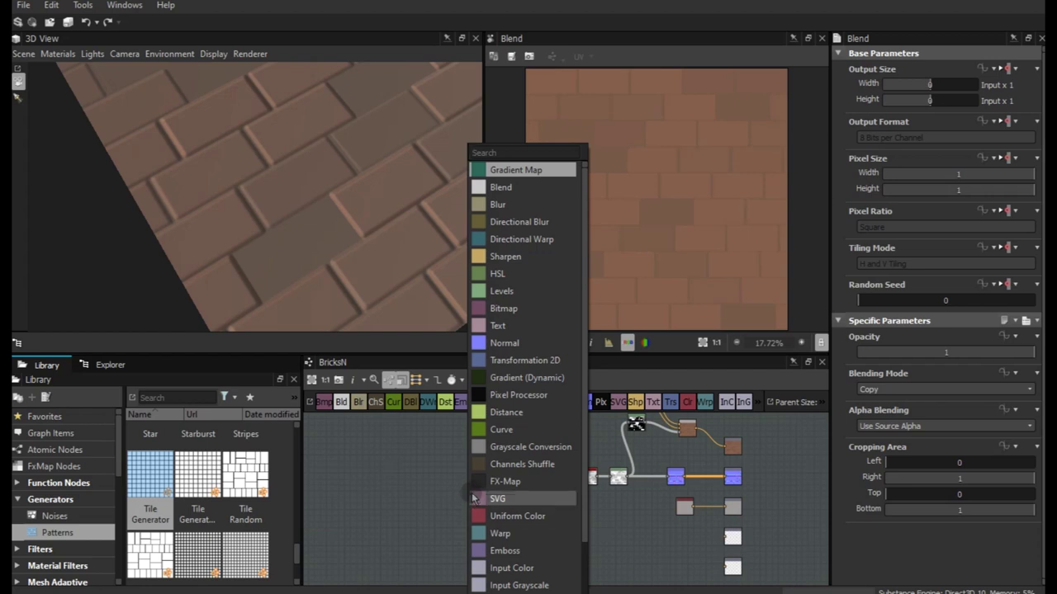
pyautogui.write('slo')
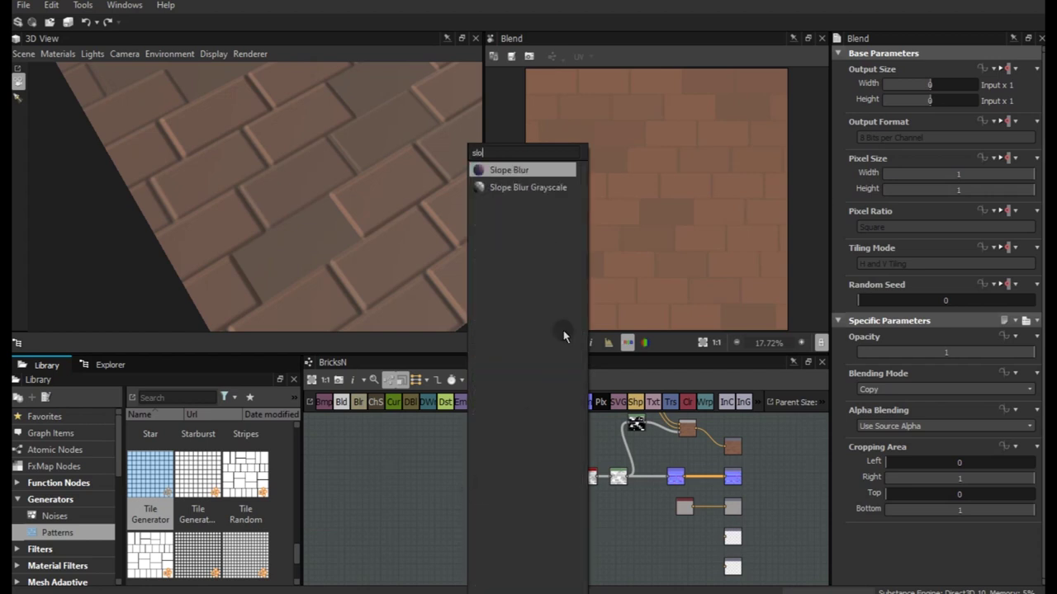
pyautogui.click(529, 187)
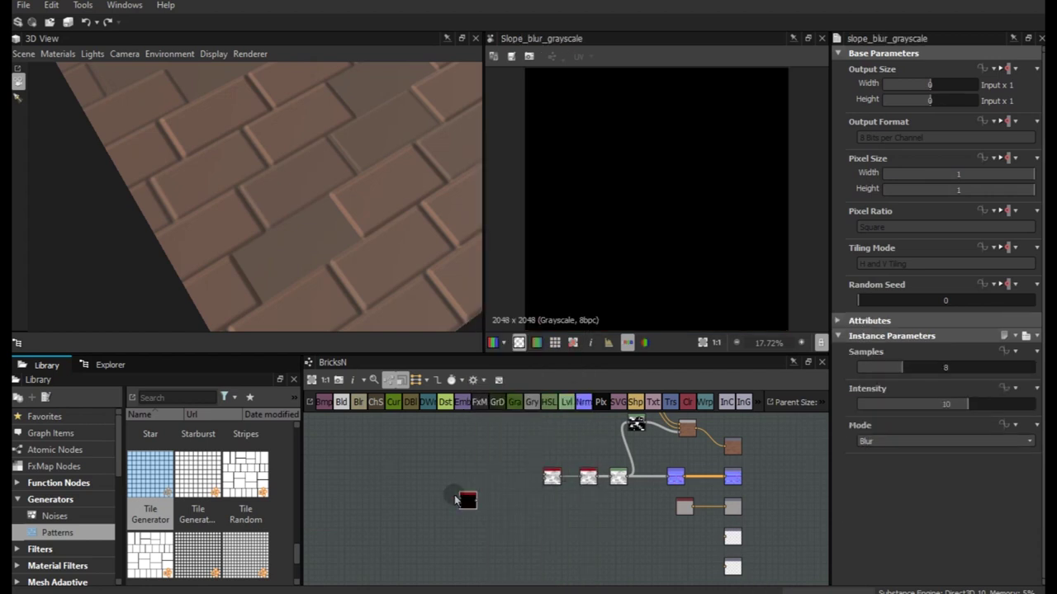
pyautogui.moveTo(463, 505); pyautogui.dragTo(523, 510)
pyautogui.scroll(3, 570, 490)
pyautogui.scroll(2, 575, 455)
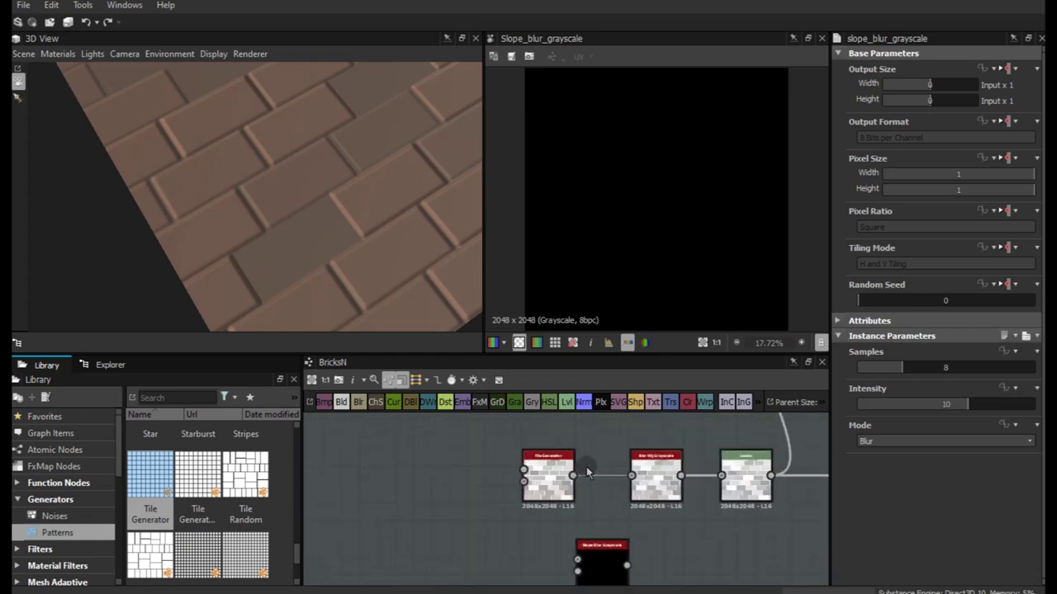
pyautogui.moveTo(600, 569); pyautogui.dragTo(660, 563)
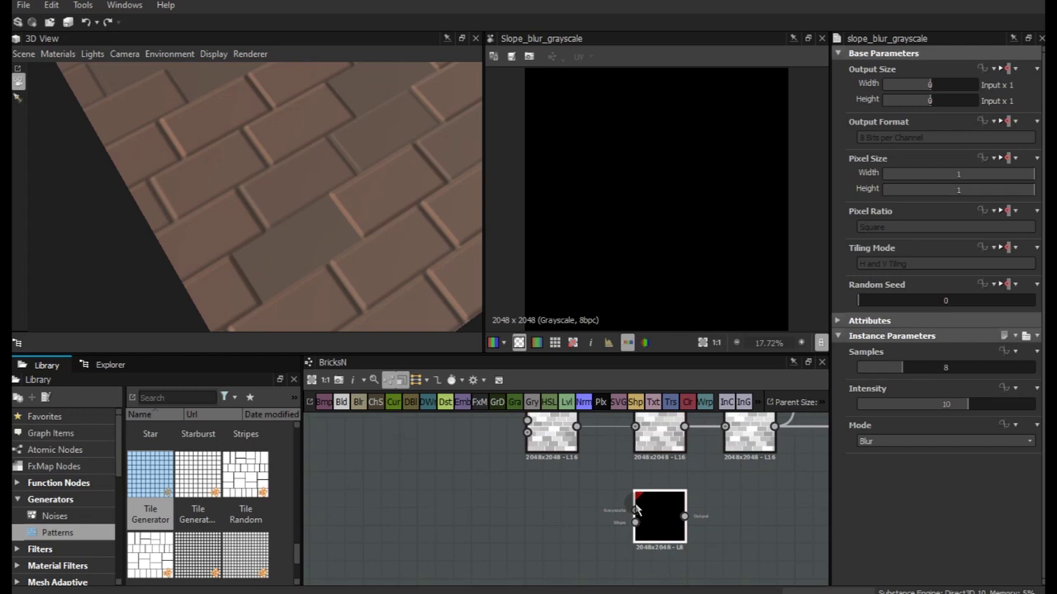
# Line up Tile Generator, Blur HQ, Levels and Slope Blur nodes in a tight row
pyautogui.moveTo(630, 542); pyautogui.dragTo(563, 529, button='middle')
pyautogui.moveTo(567, 473); pyautogui.dragTo(538, 473)
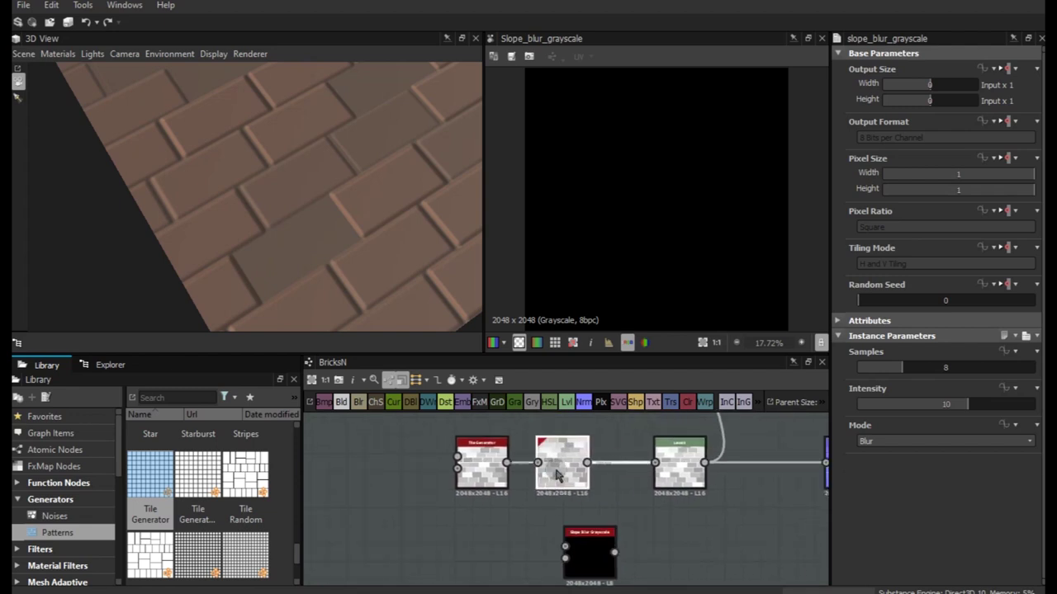
pyautogui.moveTo(680, 487); pyautogui.dragTo(627, 487)
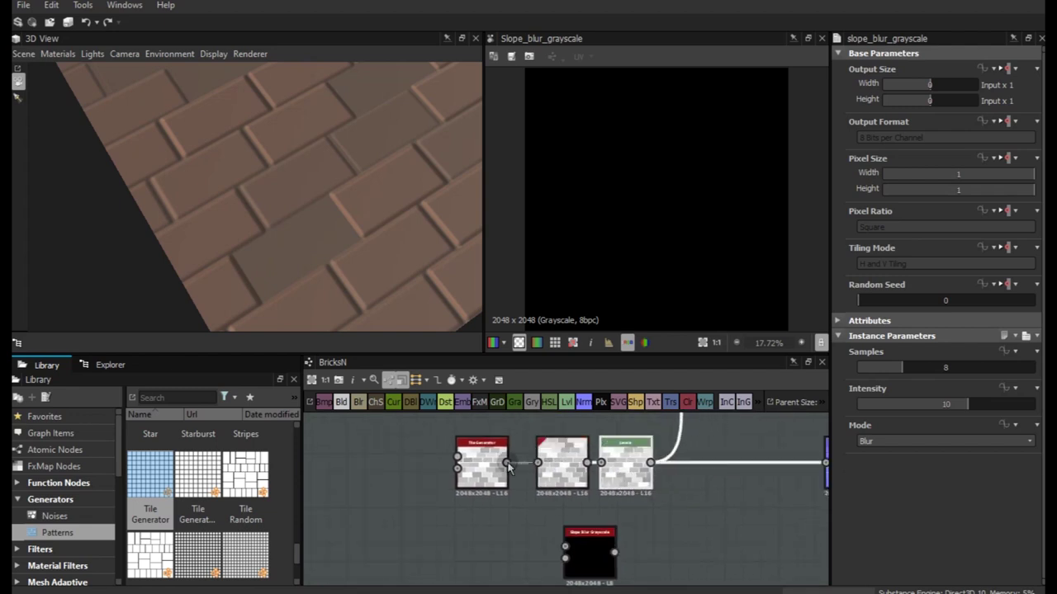
pyautogui.moveTo(482, 472)
pyautogui.mouseDown()
pyautogui.moveTo(500, 472)
pyautogui.moveTo(465, 469)
pyautogui.mouseUp()
pyautogui.click(436, 457)
pyautogui.click(613, 479)
pyautogui.moveTo(581, 561); pyautogui.dragTo(623, 543)
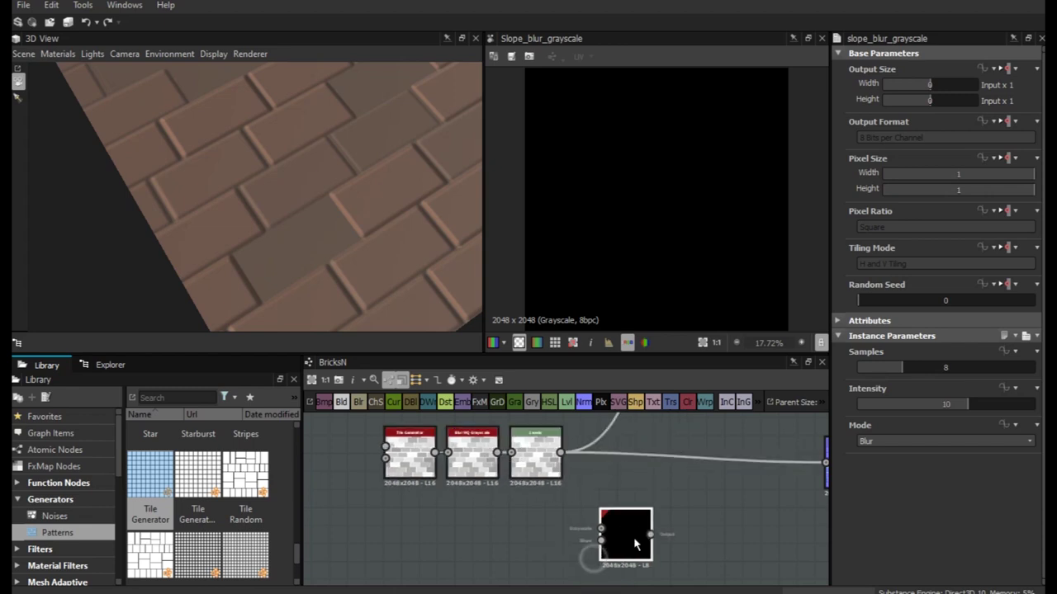
pyautogui.doubleClick(521, 477)
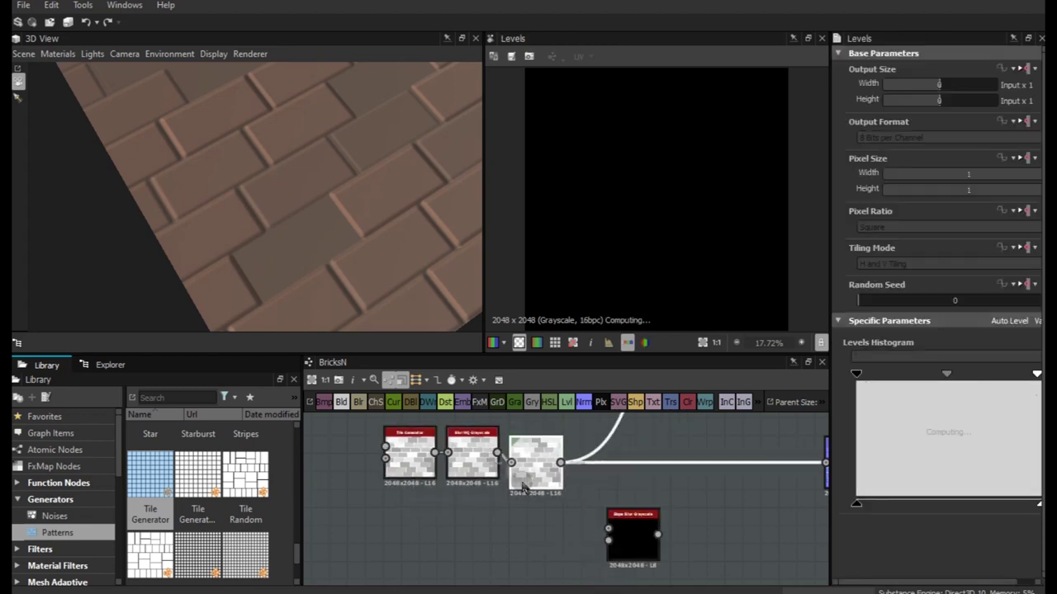
pyautogui.moveTo(521, 477); pyautogui.dragTo(527, 505)
pyautogui.click(410, 492)
# Wire Levels into the Slope Blur inputs and route it onward toward the normal chain
pyautogui.moveTo(561, 471); pyautogui.dragTo(621, 525)
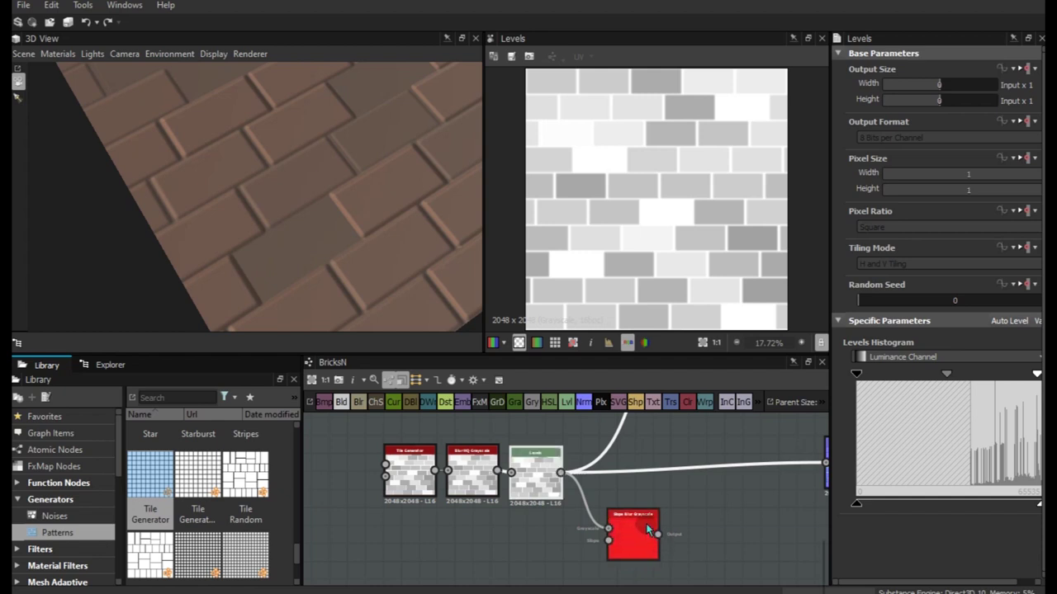
pyautogui.moveTo(561, 472); pyautogui.dragTo(620, 497)
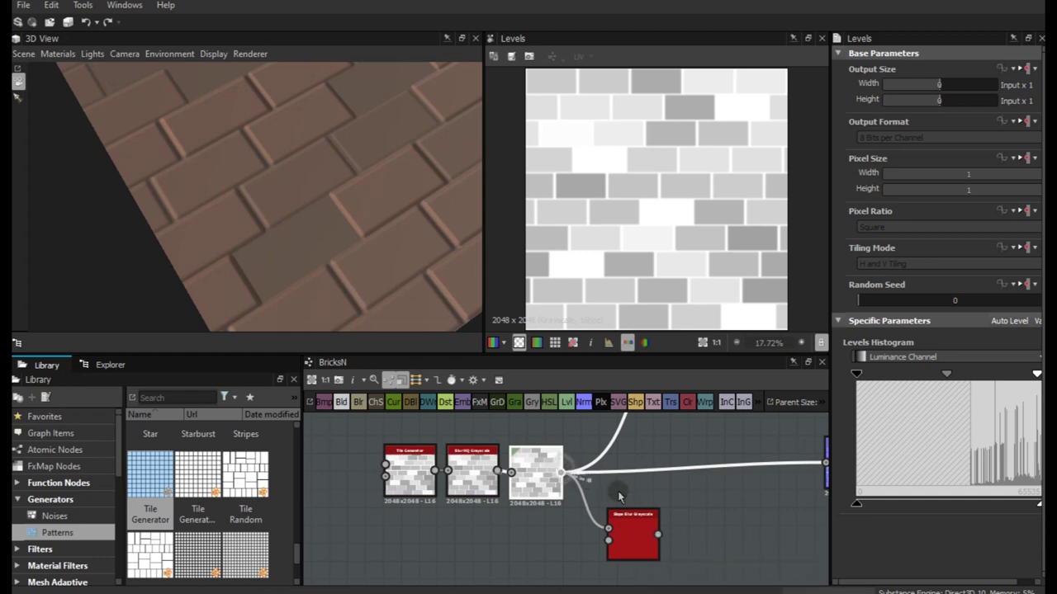
pyautogui.moveTo(620, 496)
pyautogui.mouseDown()
pyautogui.moveTo(564, 477)
pyautogui.moveTo(657, 534)
pyautogui.mouseUp()
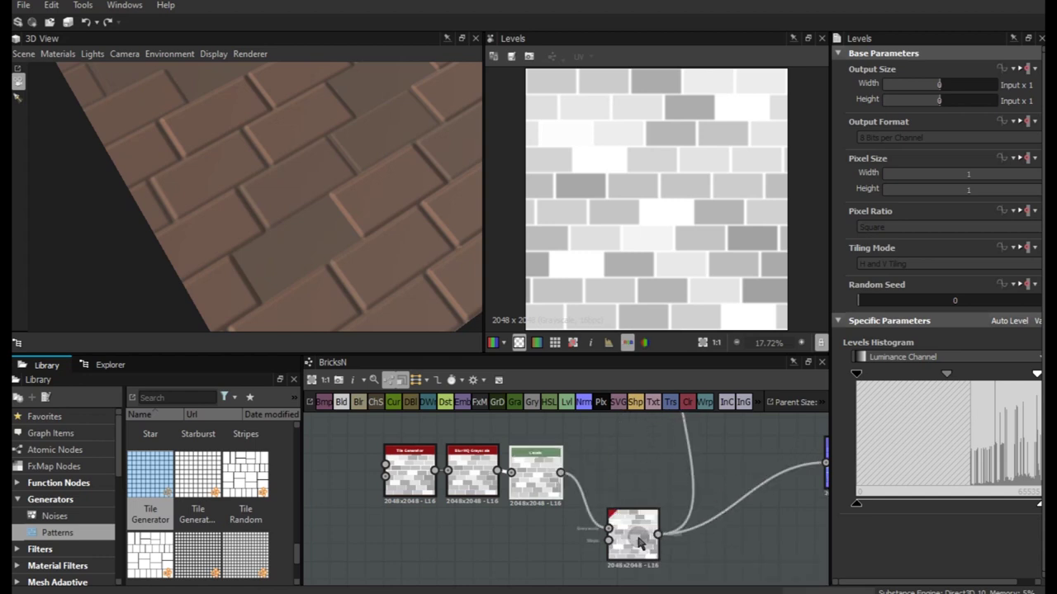
pyautogui.scroll(-2, 634, 532)
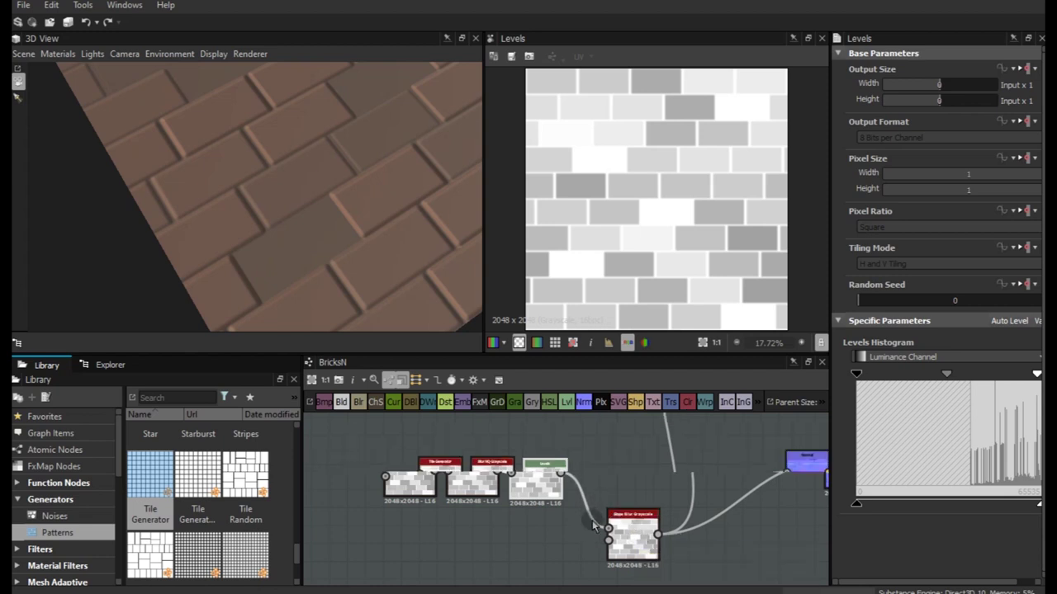
pyautogui.scroll(-2, 632, 512)
pyautogui.moveTo(582, 503); pyautogui.dragTo(658, 430)
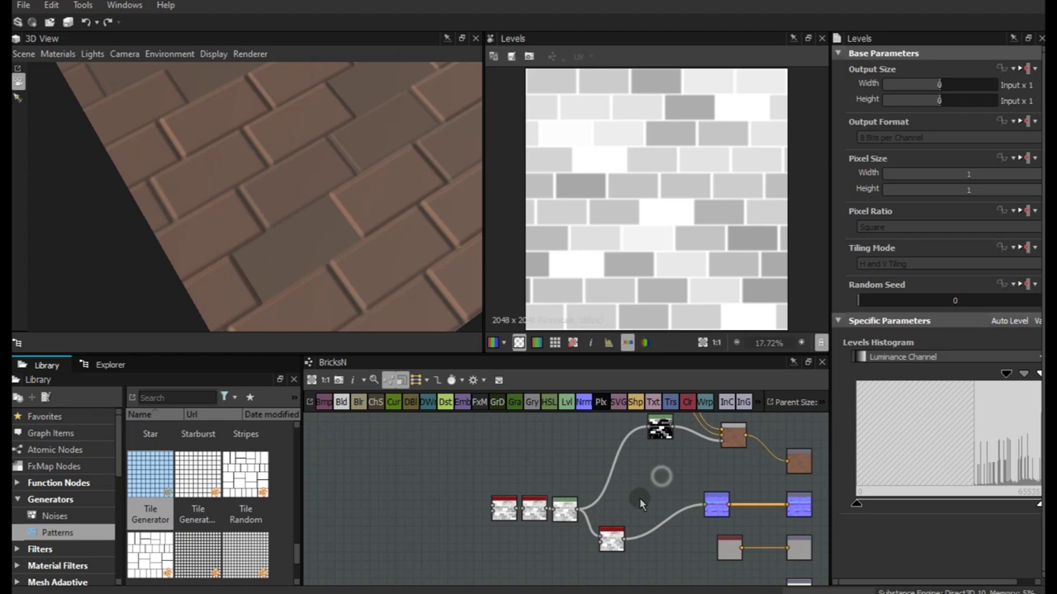
pyautogui.moveTo(611, 538); pyautogui.dragTo(628, 519)
pyautogui.scroll(2, 624, 512)
pyautogui.scroll(2, 631, 479)
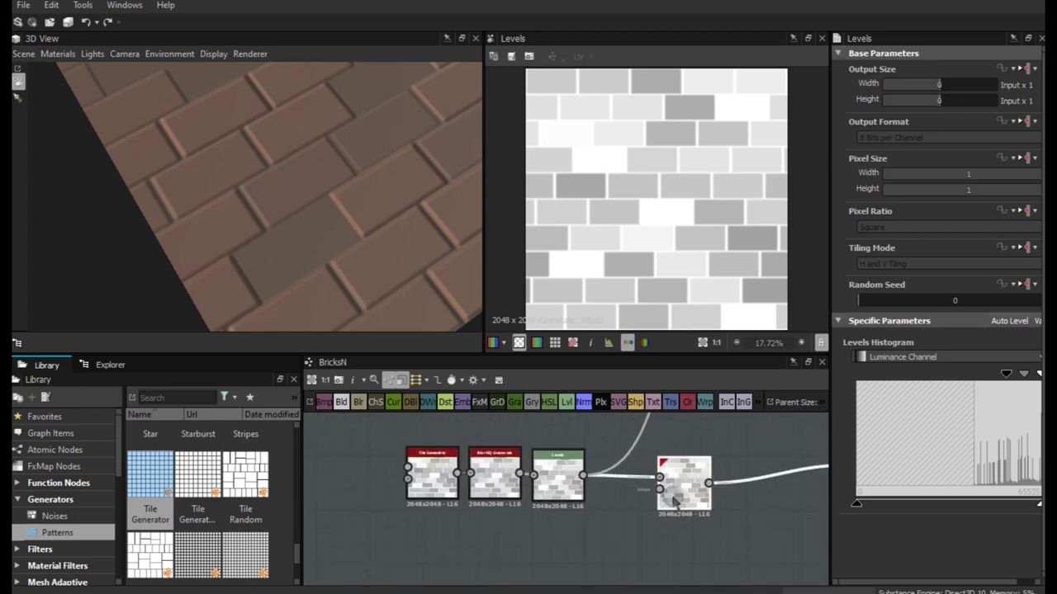
pyautogui.moveTo(671, 495); pyautogui.dragTo(661, 495)
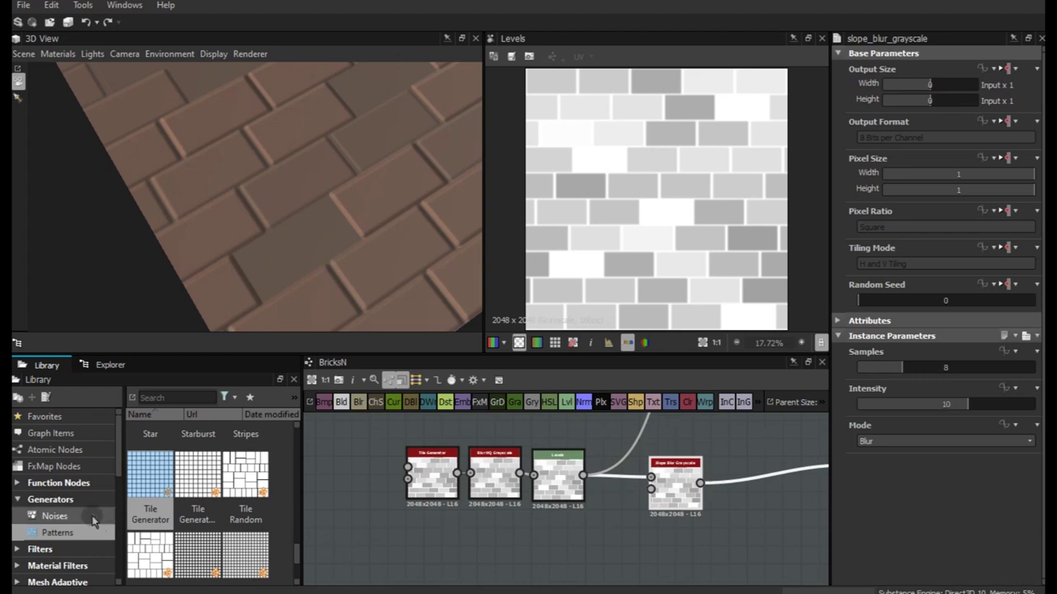
# Add a Perlin Noise from Generators > Noises and connect it to the Slope Blur slope input
pyautogui.click(54, 516)
pyautogui.moveTo(299, 509)
pyautogui.mouseDown()
pyautogui.moveTo(318, 575)
pyautogui.moveTo(299, 561)
pyautogui.mouseUp()
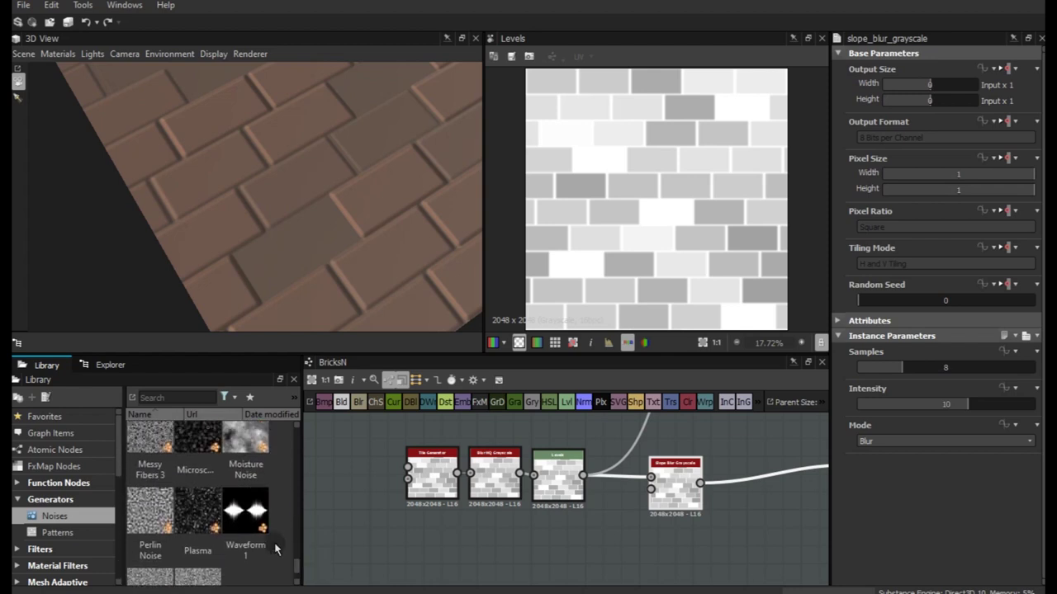
pyautogui.moveTo(150, 512)
pyautogui.mouseDown()
pyautogui.moveTo(568, 542)
pyautogui.moveTo(651, 490)
pyautogui.mouseUp()
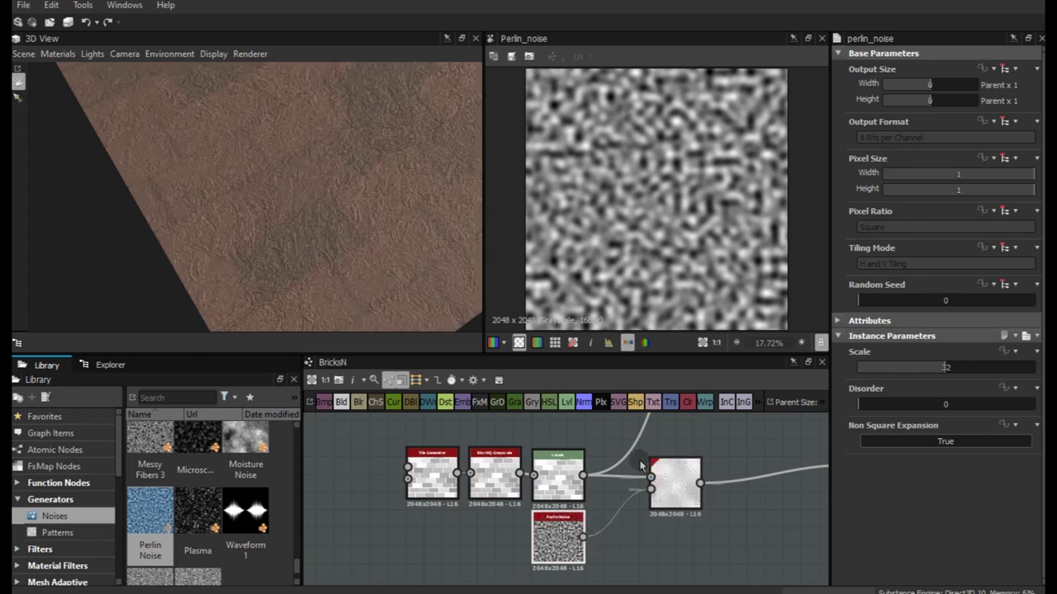
pyautogui.moveTo(306, 270)
pyautogui.mouseDown()
pyautogui.moveTo(415, 283)
pyautogui.moveTo(328, 276)
pyautogui.mouseUp()
pyautogui.doubleClick(686, 496)
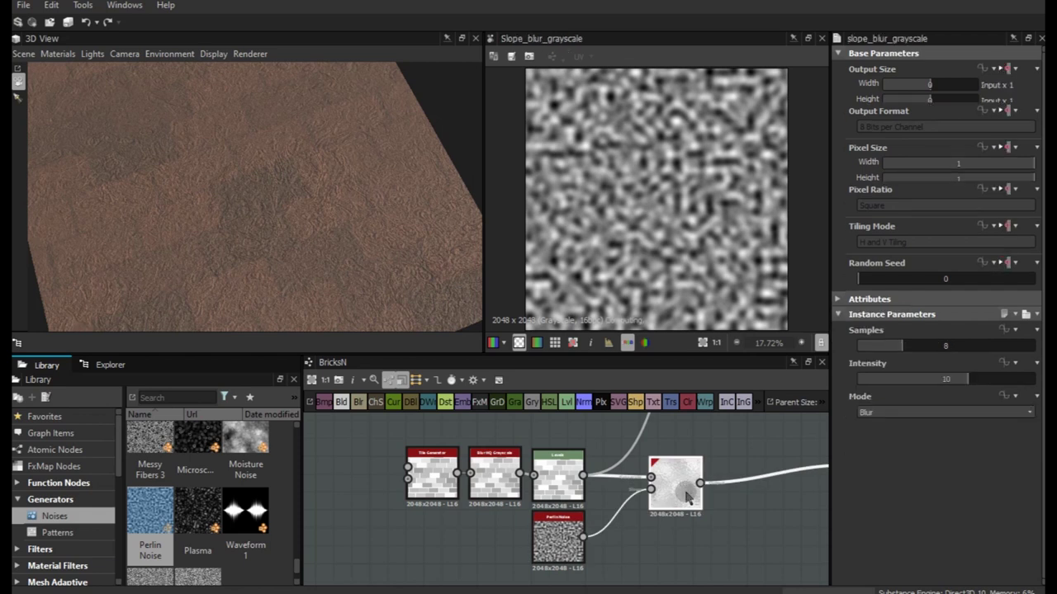
# Set Slope Blur samples to 32 and intensity to 0.33, trying Min mode first
pyautogui.moveTo(978, 368); pyautogui.dragTo(1037, 371)
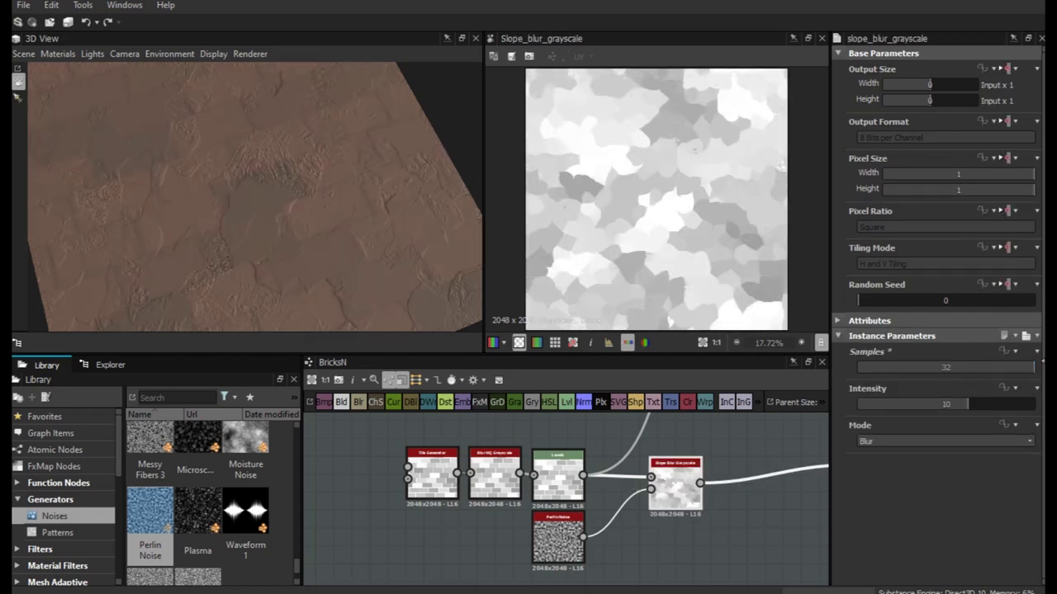
pyautogui.click(908, 441)
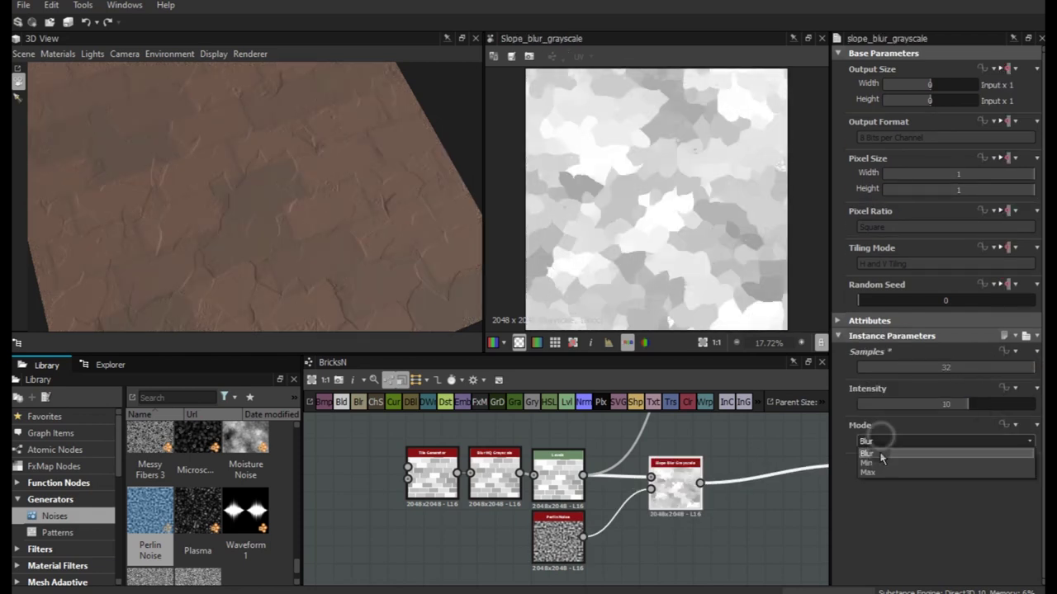
pyautogui.click(877, 452)
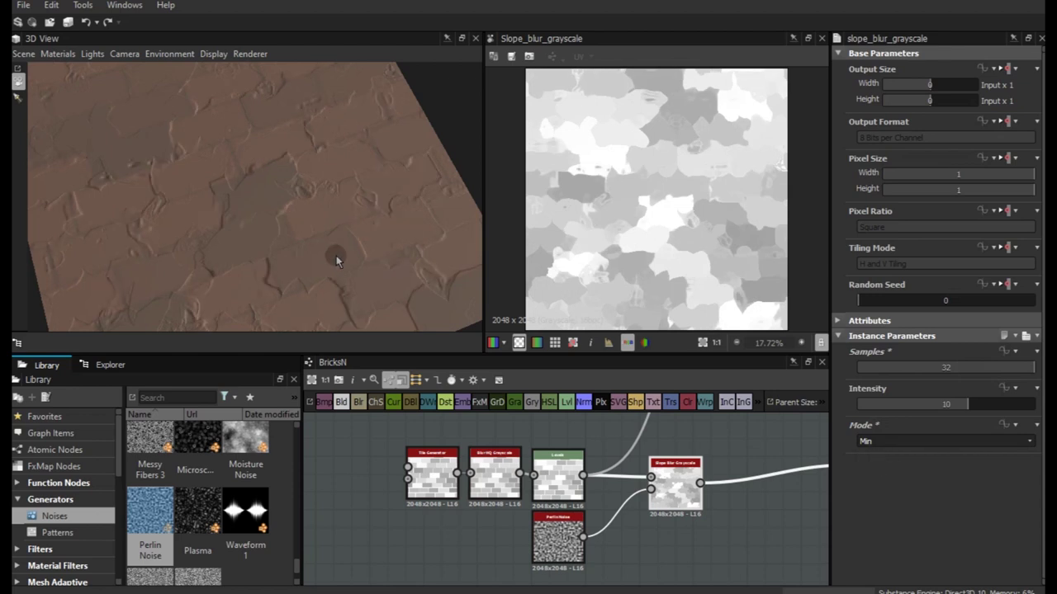
pyautogui.moveTo(334, 259); pyautogui.dragTo(383, 272)
pyautogui.moveTo(898, 406); pyautogui.dragTo(870, 404)
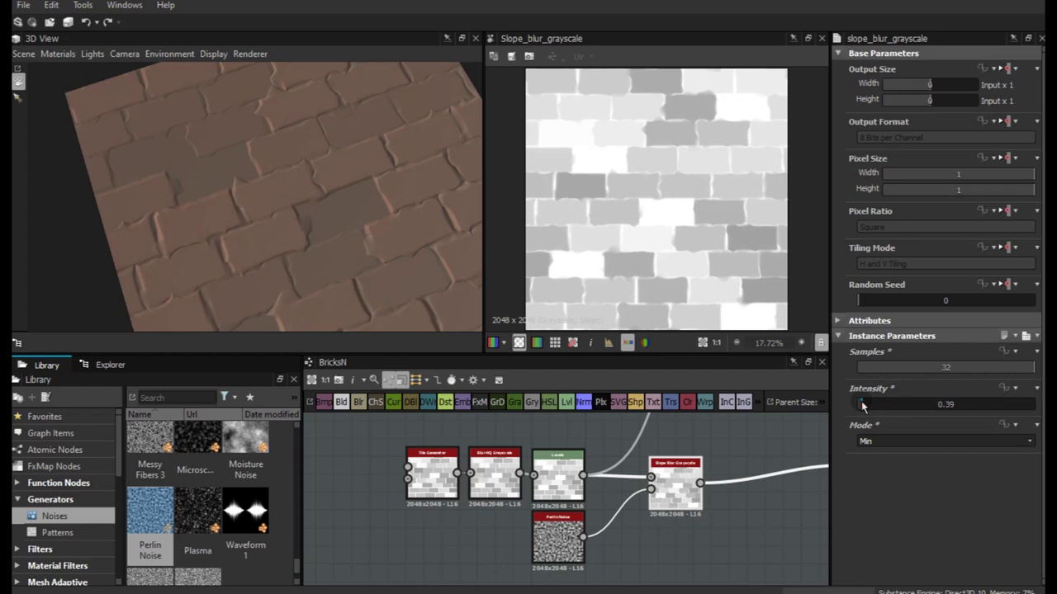
pyautogui.scroll(2, 335, 256)
pyautogui.scroll(2, 298, 250)
pyautogui.scroll(2, 298, 249)
pyautogui.scroll(2, 307, 254)
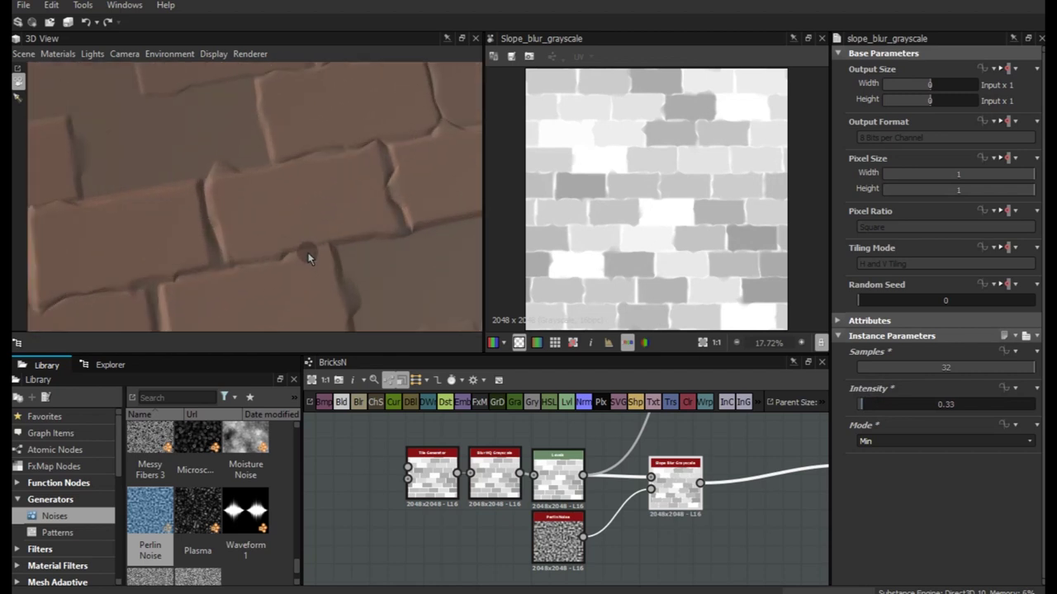
# Switch the Slope Blur mode to Max and inspect the chipped brick edges in 3D
pyautogui.moveTo(308, 253); pyautogui.dragTo(337, 255)
pyautogui.click(884, 441)
pyautogui.click(877, 471)
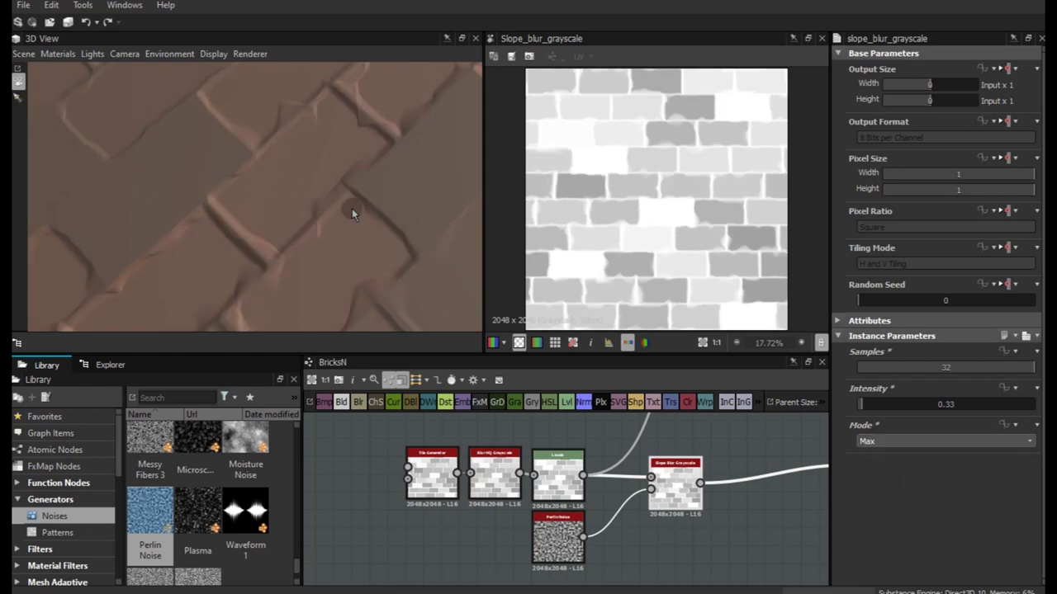
pyautogui.scroll(-2, 352, 213)
pyautogui.scroll(-2, 363, 246)
pyautogui.scroll(-2, 364, 246)
pyautogui.scroll(-2, 368, 246)
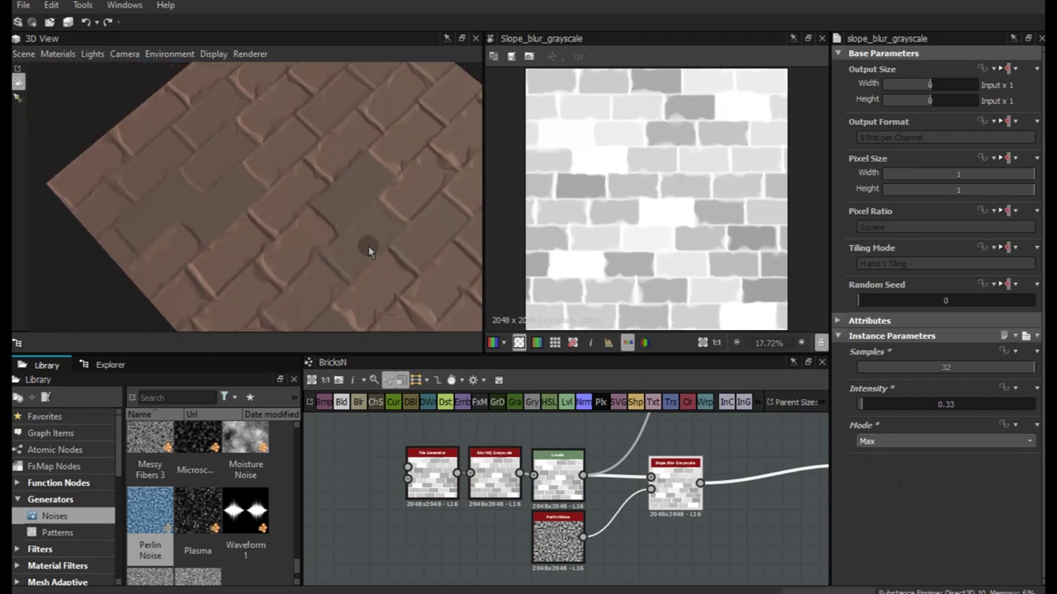
pyautogui.moveTo(368, 246); pyautogui.dragTo(329, 222)
pyautogui.scroll(2, 333, 279)
pyautogui.moveTo(332, 279); pyautogui.dragTo(306, 231)
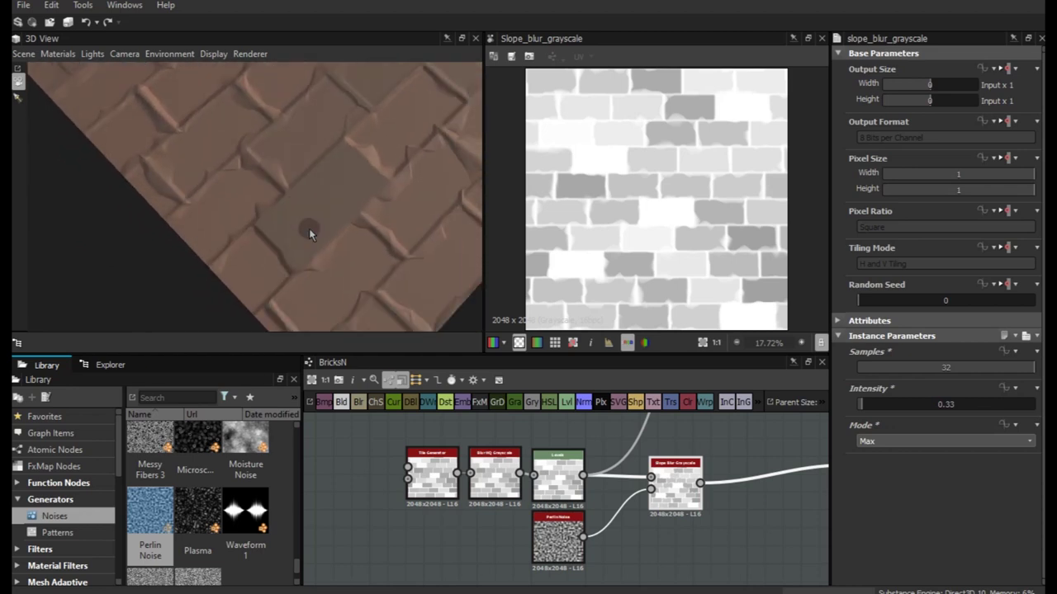
pyautogui.doubleClick(555, 535)
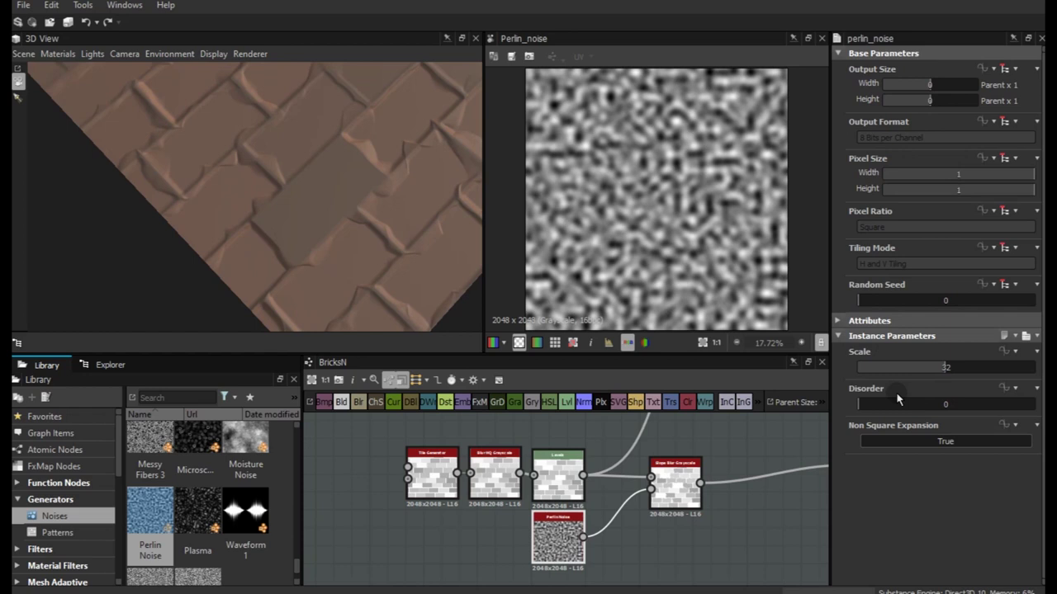
# Try lower Perlin noise scales of 26, 21, 18 and 13 while orbiting the bricks
pyautogui.moveTo(926, 370); pyautogui.dragTo(910, 371)
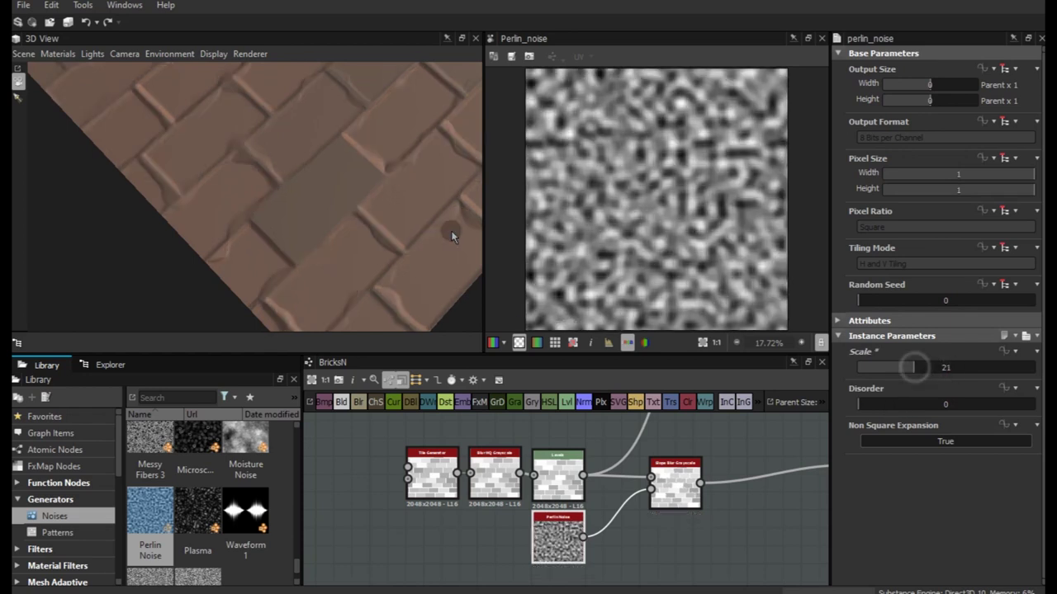
pyautogui.moveTo(385, 212)
pyautogui.mouseDown()
pyautogui.moveTo(350, 203)
pyautogui.moveTo(366, 240)
pyautogui.moveTo(329, 263)
pyautogui.moveTo(300, 258)
pyautogui.moveTo(332, 247)
pyautogui.moveTo(352, 262)
pyautogui.moveTo(344, 245)
pyautogui.moveTo(315, 234)
pyautogui.mouseUp()
pyautogui.scroll(2, 314, 231)
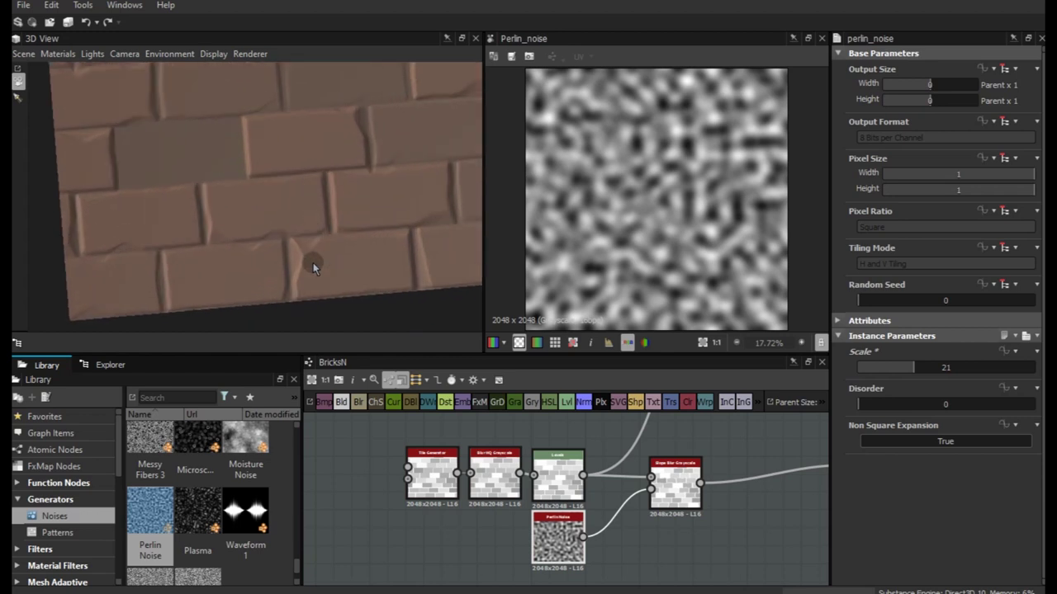
pyautogui.scroll(2, 313, 263)
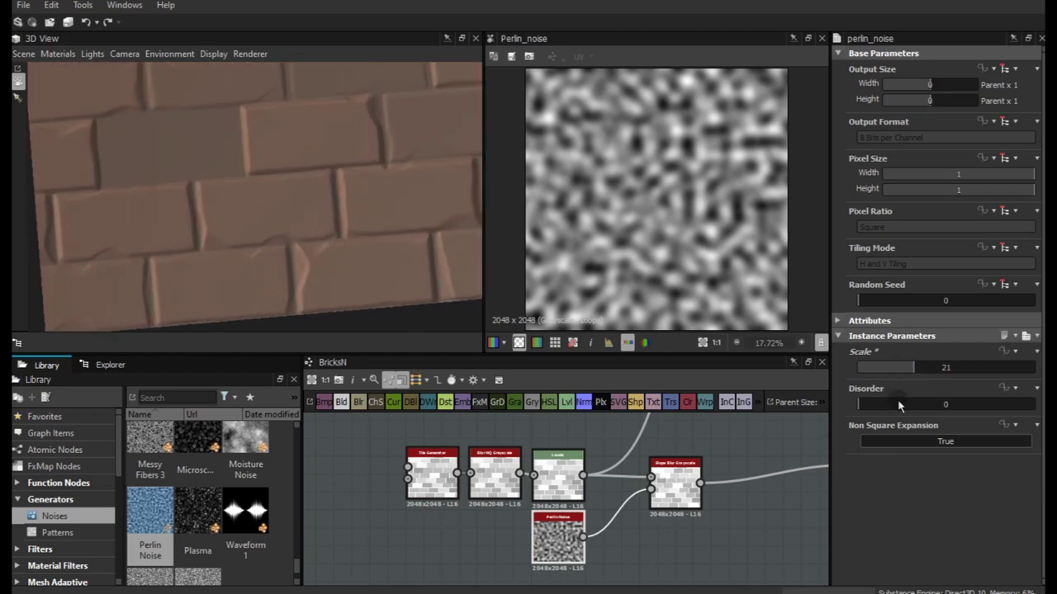
pyautogui.moveTo(906, 371); pyautogui.dragTo(903, 372)
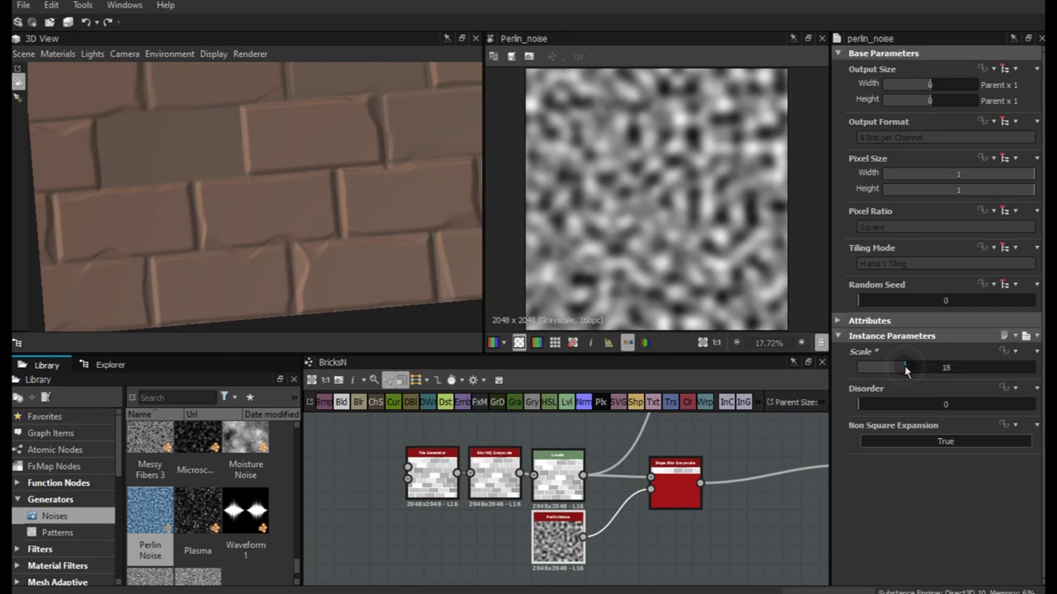
pyautogui.moveTo(230, 275)
pyautogui.mouseDown()
pyautogui.moveTo(273, 236)
pyautogui.moveTo(283, 306)
pyautogui.moveTo(317, 248)
pyautogui.moveTo(648, 328)
pyautogui.mouseUp()
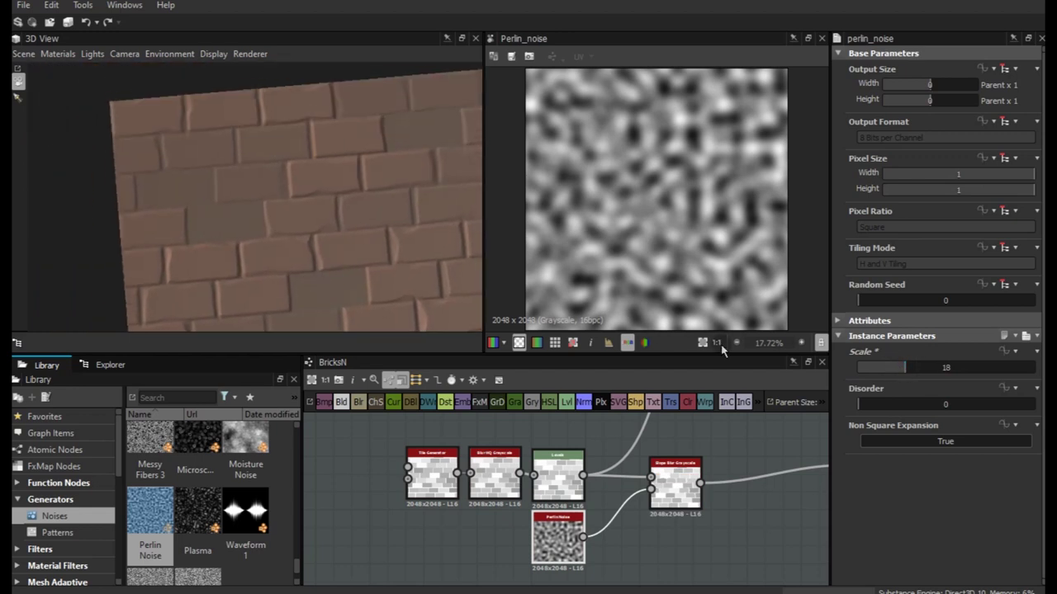
pyautogui.moveTo(893, 372); pyautogui.dragTo(893, 373)
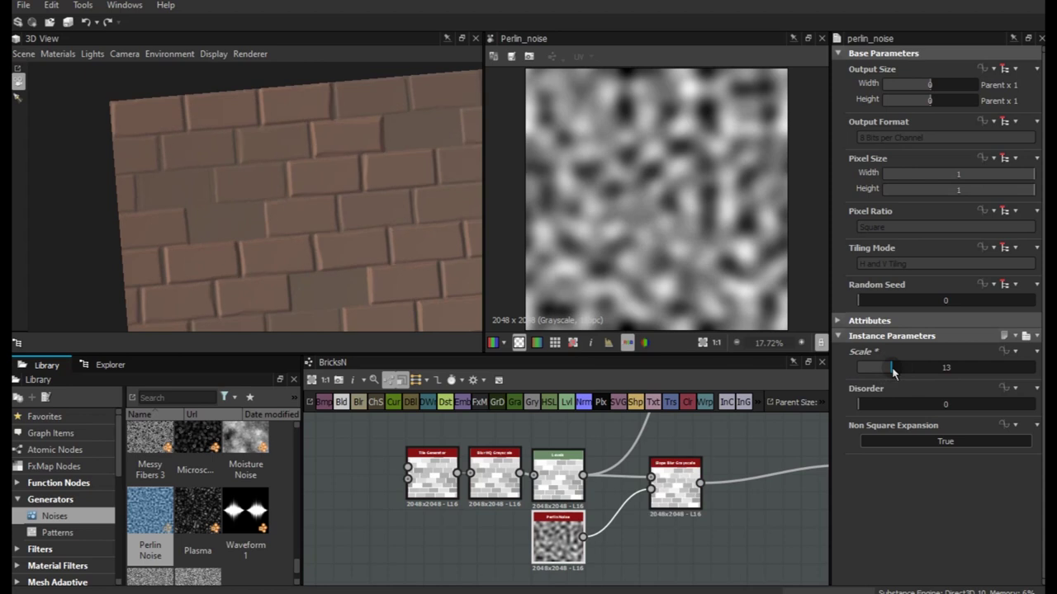
pyautogui.moveTo(304, 224)
pyautogui.mouseDown()
pyautogui.moveTo(171, 170)
pyautogui.moveTo(154, 142)
pyautogui.mouseUp()
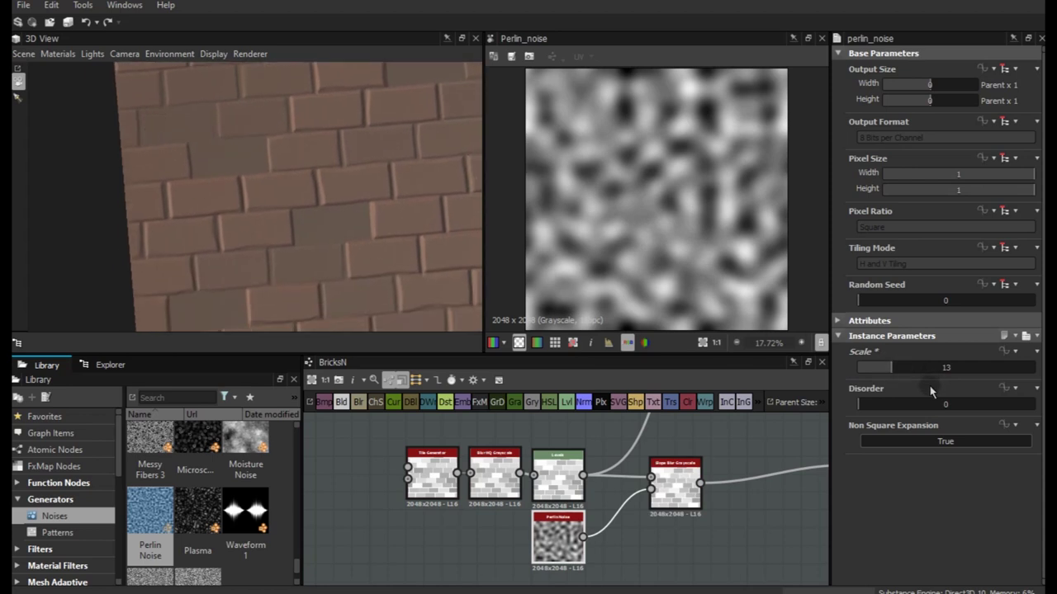
# Settle the Perlin noise scale at 20 after testing 16, 8, 15 and 18
pyautogui.click(899, 370)
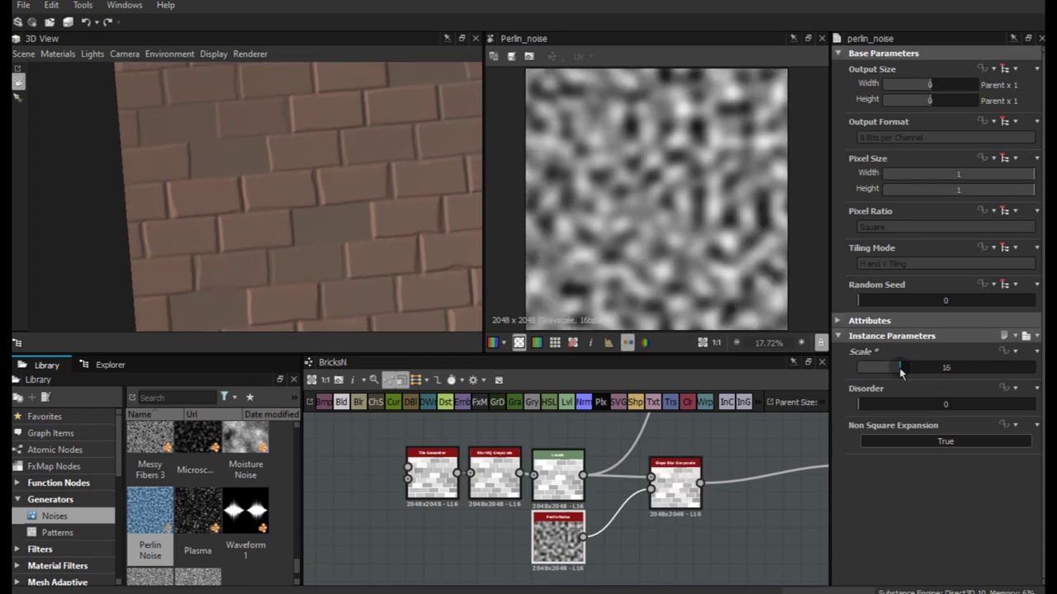
pyautogui.moveTo(284, 226); pyautogui.dragTo(526, 261)
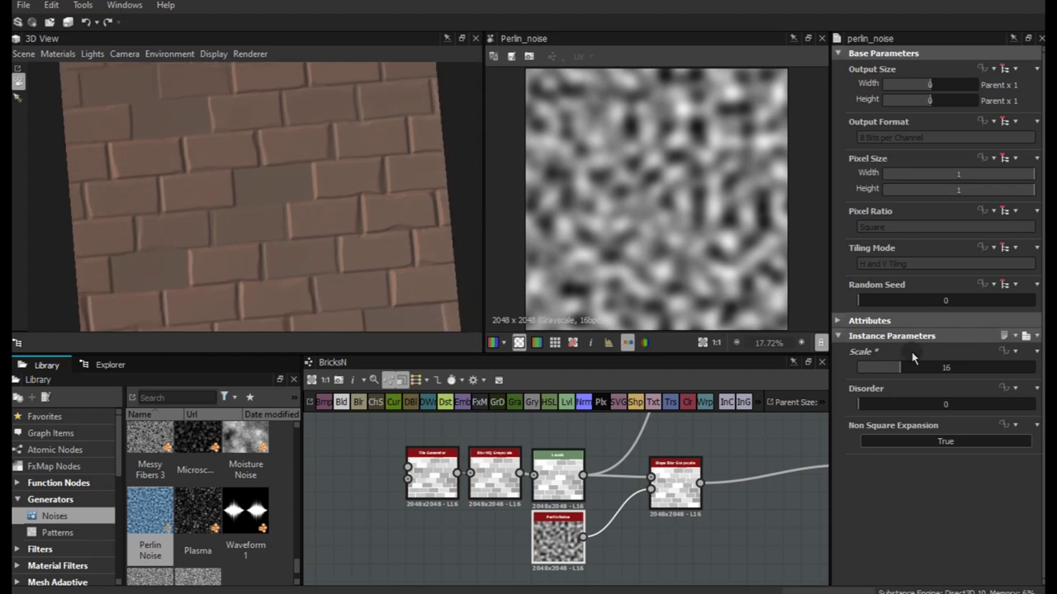
pyautogui.click(877, 371)
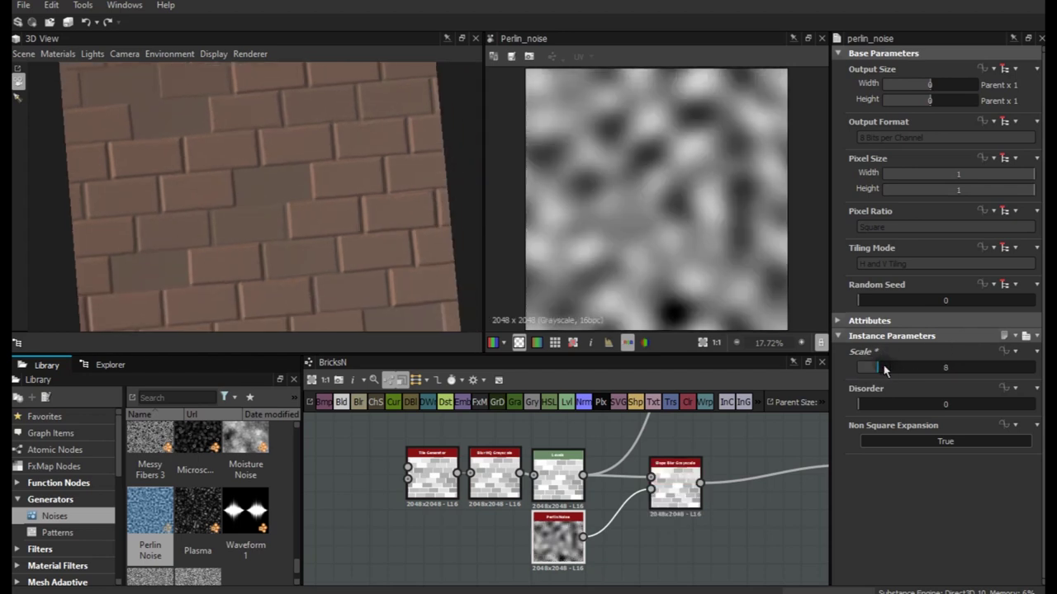
pyautogui.click(897, 371)
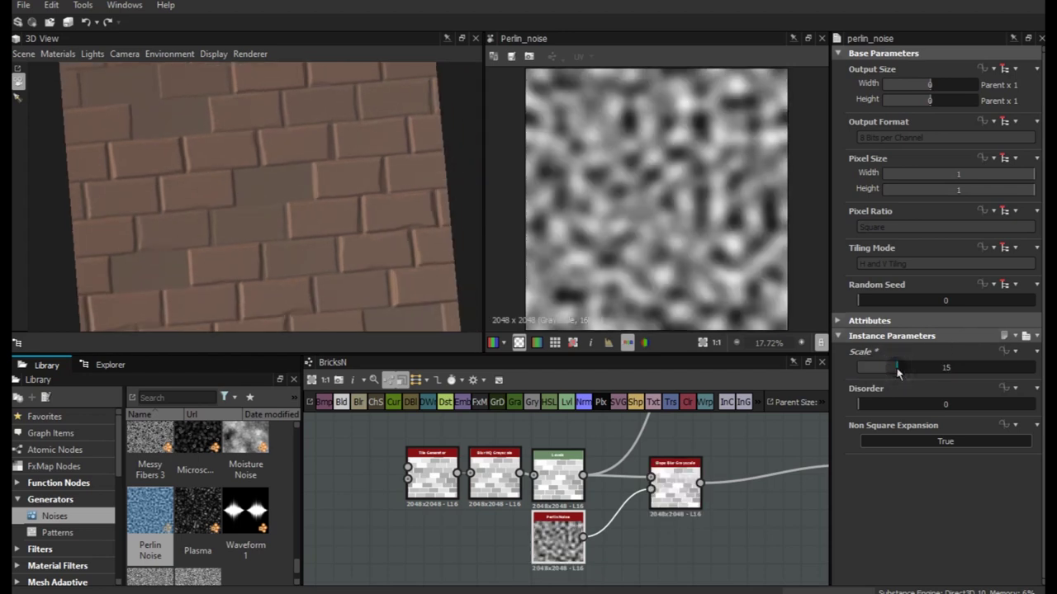
pyautogui.click(907, 369)
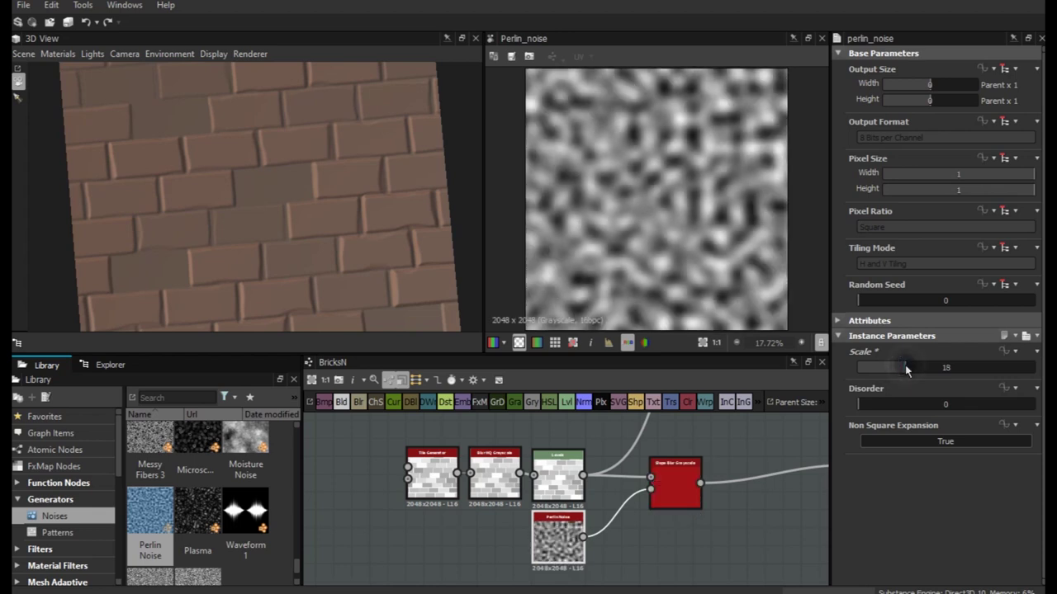
pyautogui.moveTo(910, 368); pyautogui.dragTo(911, 371)
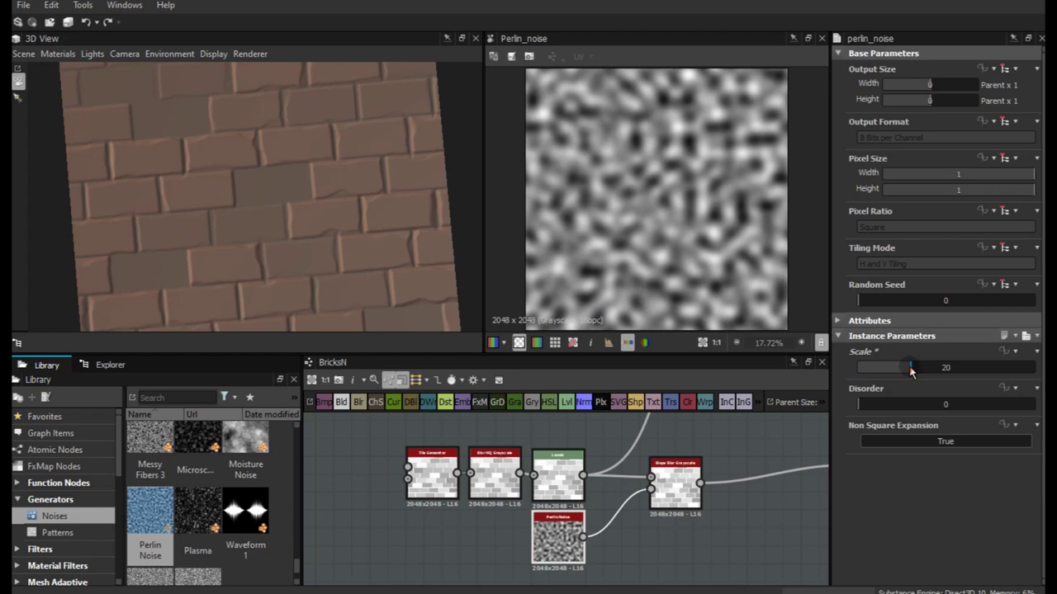
pyautogui.moveTo(350, 213); pyautogui.dragTo(375, 254)
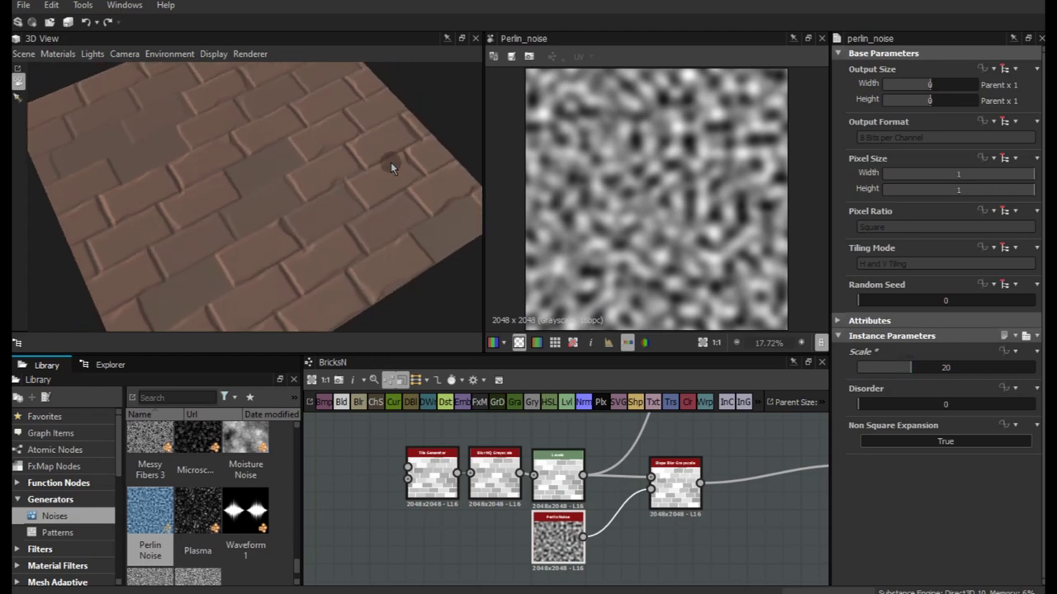
# Keep Tile Generator X Amount at 5 after trying 3, and set Y Amount to 12
pyautogui.click(428, 483)
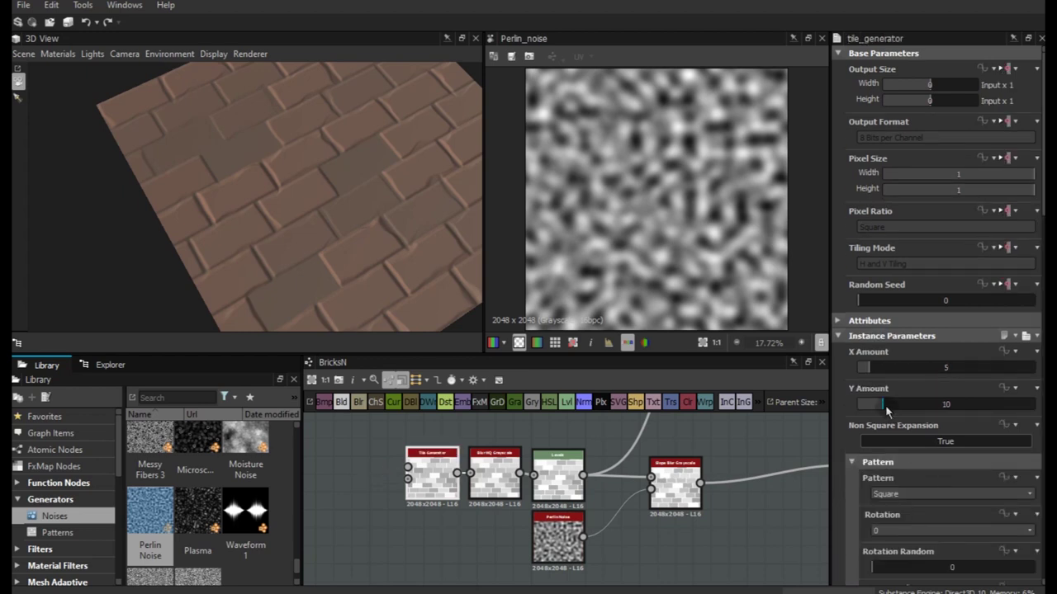
pyautogui.click(863, 368)
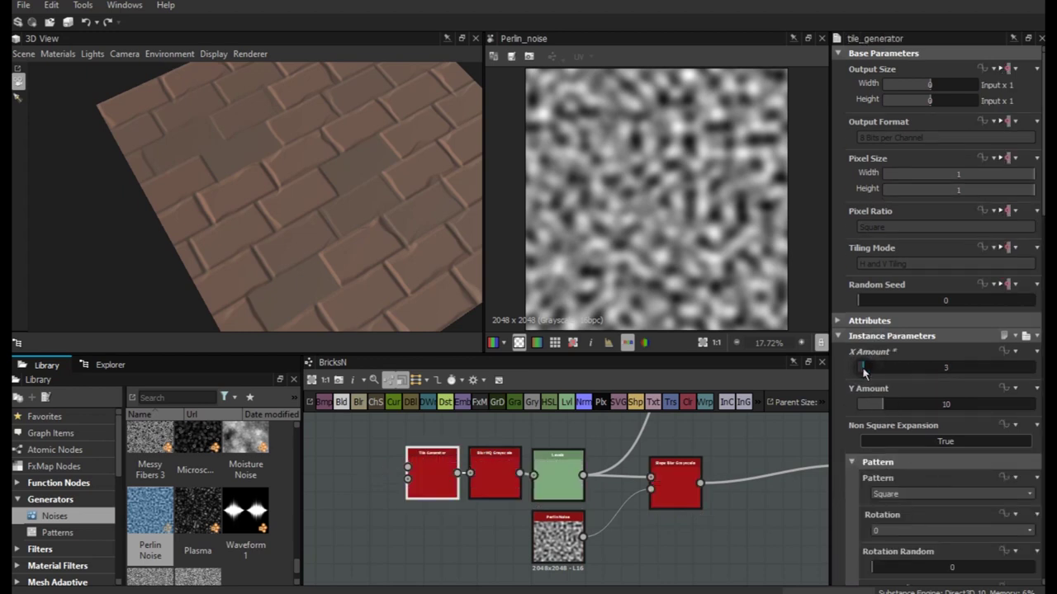
pyautogui.click(869, 368)
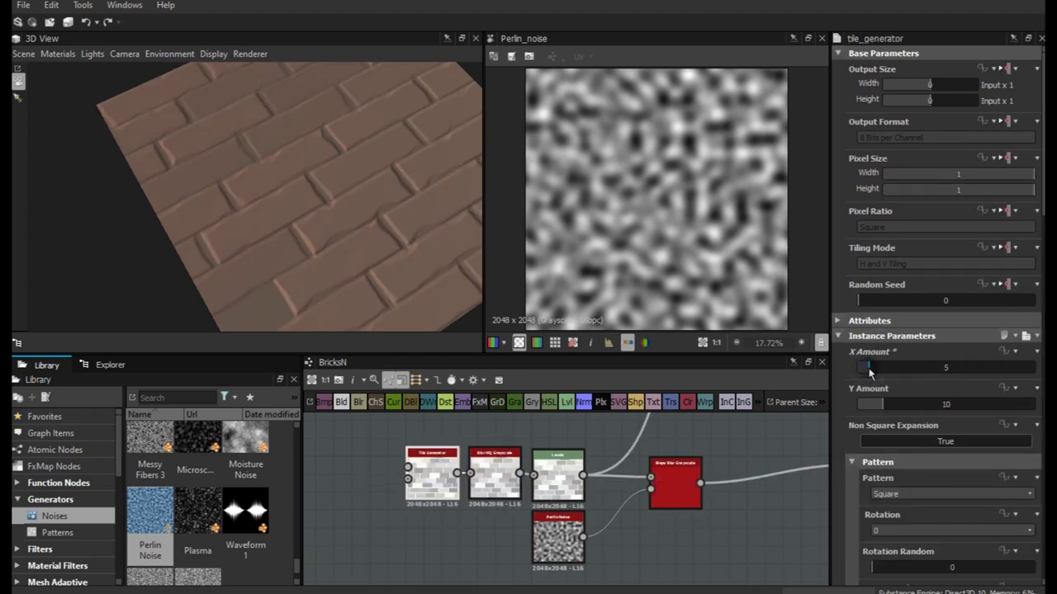
pyautogui.moveTo(254, 221)
pyautogui.mouseDown()
pyautogui.moveTo(287, 229)
pyautogui.moveTo(279, 246)
pyautogui.mouseUp()
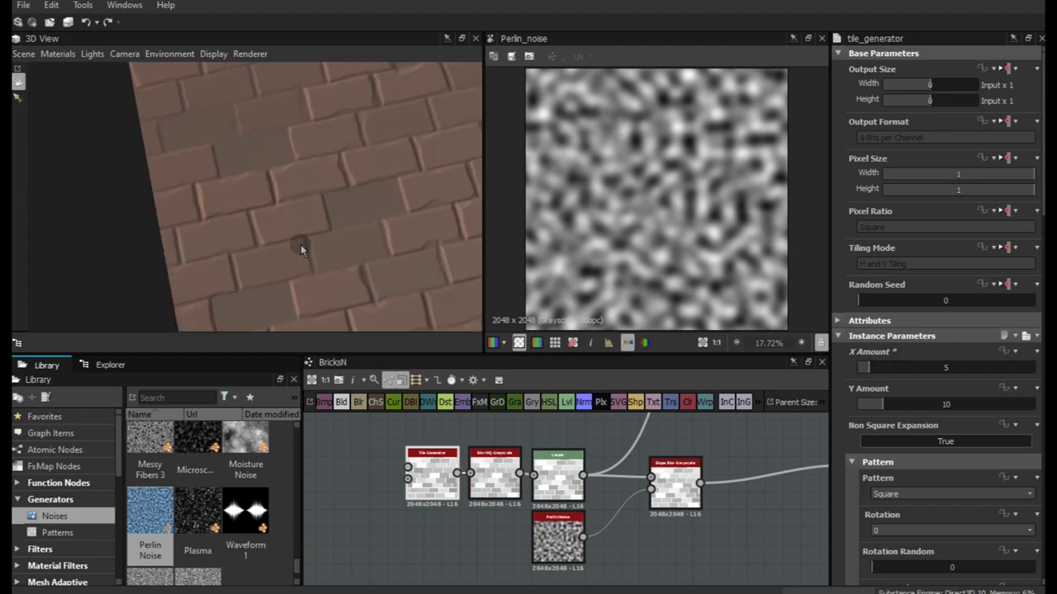
pyautogui.click(877, 405)
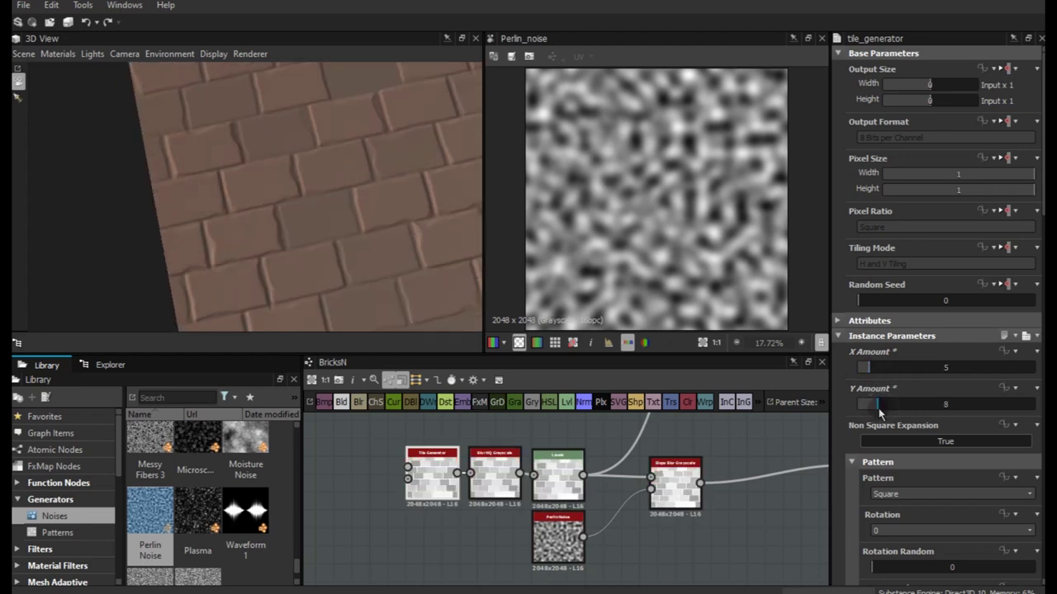
pyautogui.moveTo(347, 217); pyautogui.dragTo(195, 220)
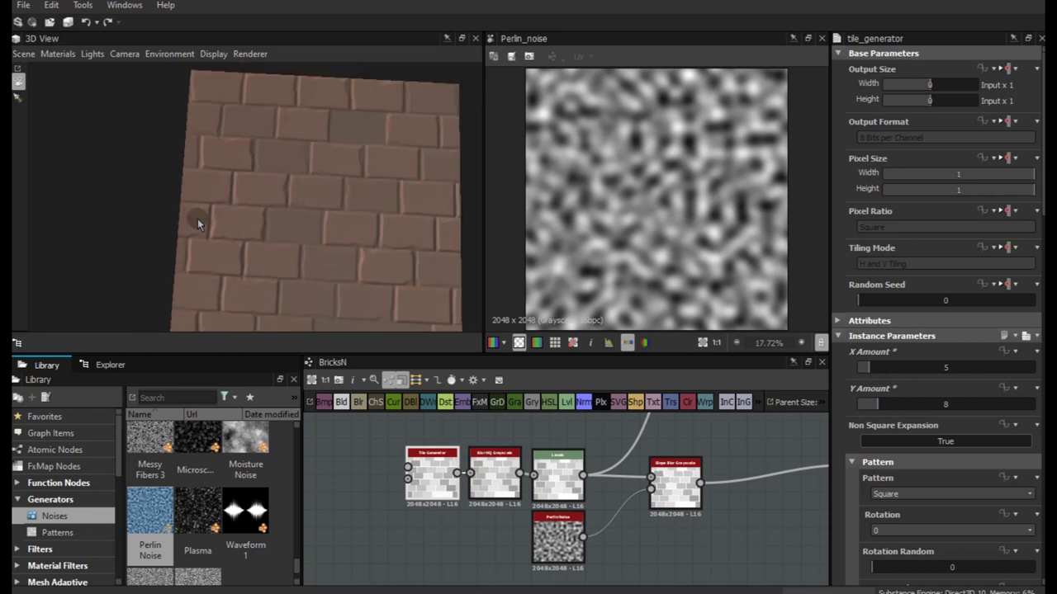
pyautogui.click(875, 405)
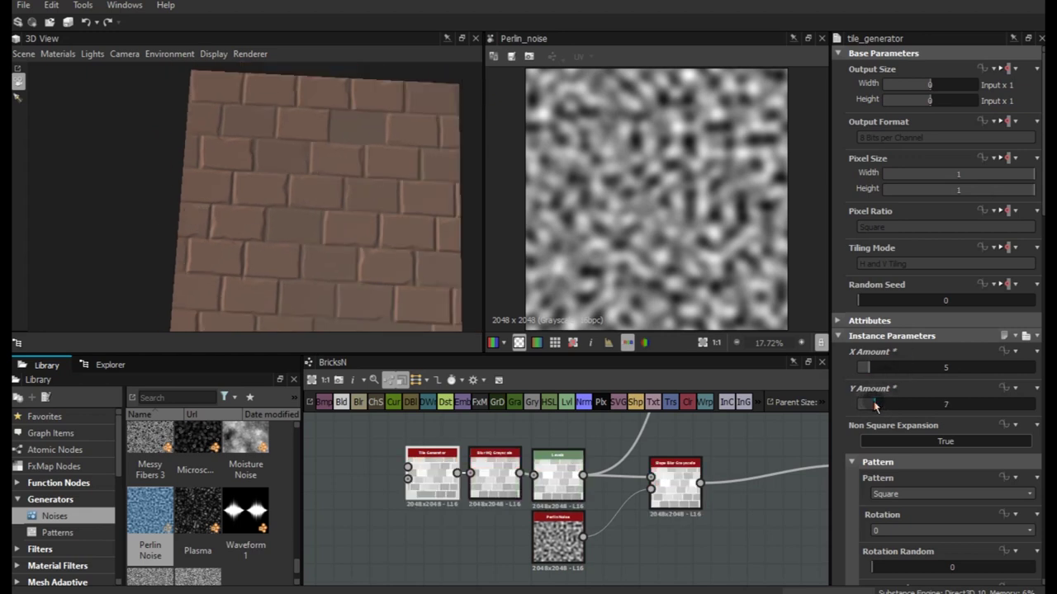
pyautogui.click(888, 406)
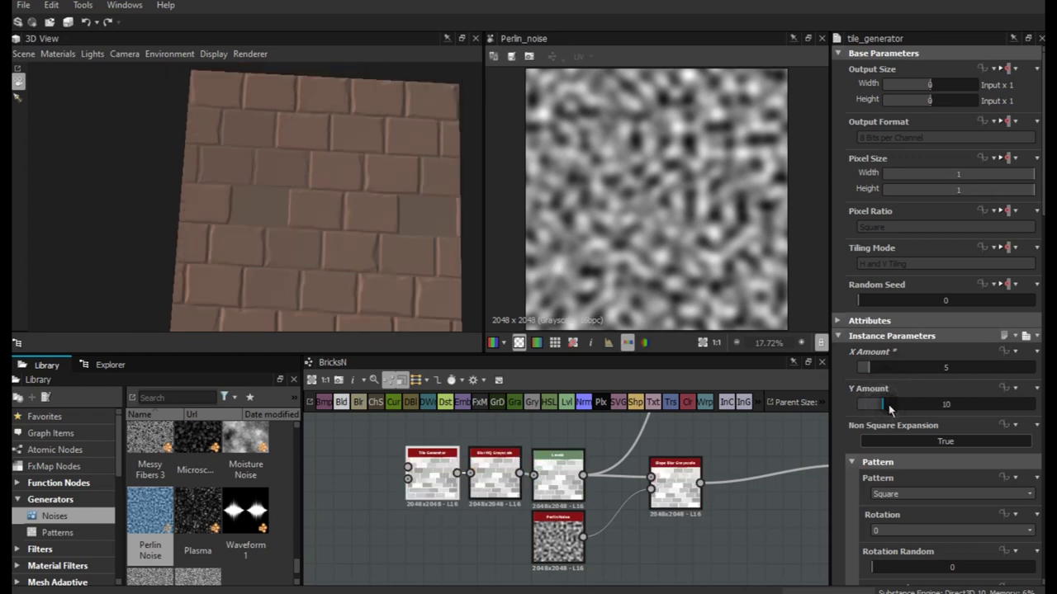
pyautogui.click(890, 408)
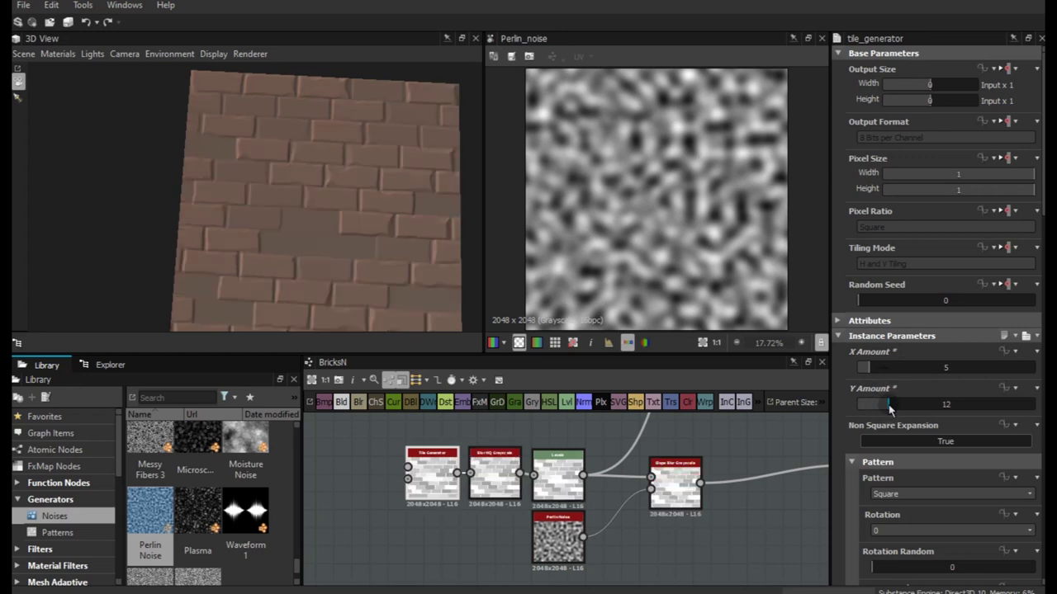
pyautogui.moveTo(420, 260)
pyautogui.mouseDown()
pyautogui.moveTo(400, 271)
pyautogui.moveTo(295, 226)
pyautogui.moveTo(333, 269)
pyautogui.moveTo(371, 207)
pyautogui.moveTo(297, 181)
pyautogui.moveTo(267, 200)
pyautogui.mouseUp()
pyautogui.scroll(2, 301, 224)
pyautogui.scroll(2, 309, 235)
# Raise the Perlin noise scale to around 55
pyautogui.scroll(-2, 231, 239)
pyautogui.scroll(-2, 224, 258)
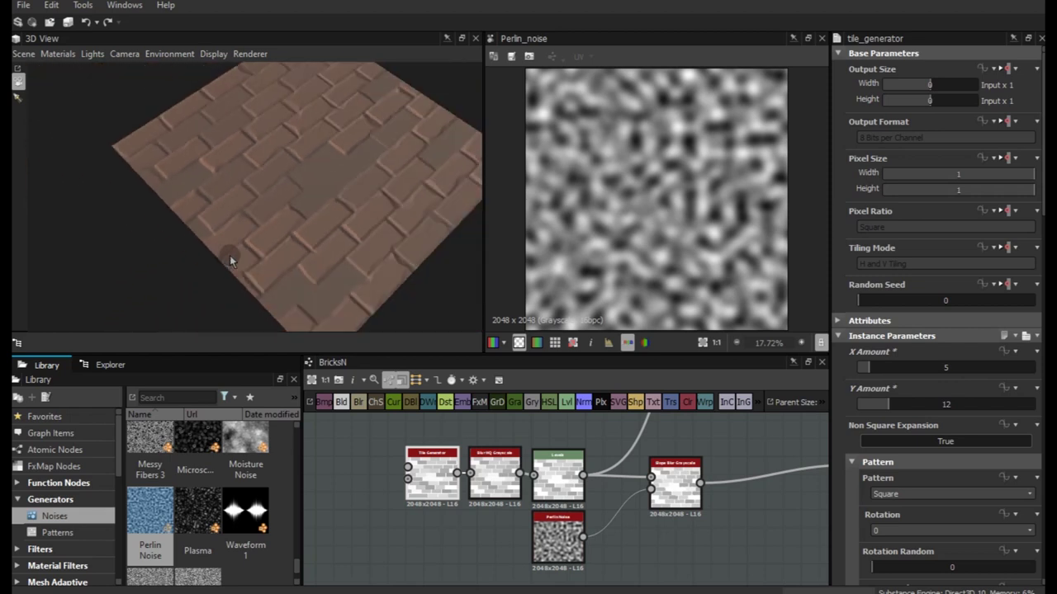
pyautogui.moveTo(336, 265); pyautogui.dragTo(642, 320)
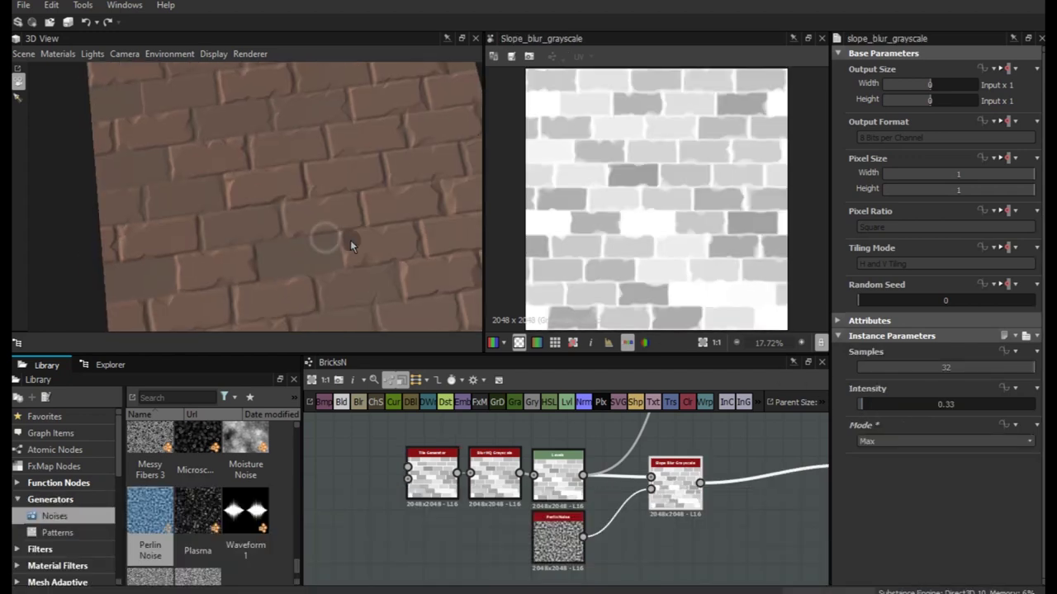
pyautogui.doubleClick(551, 545)
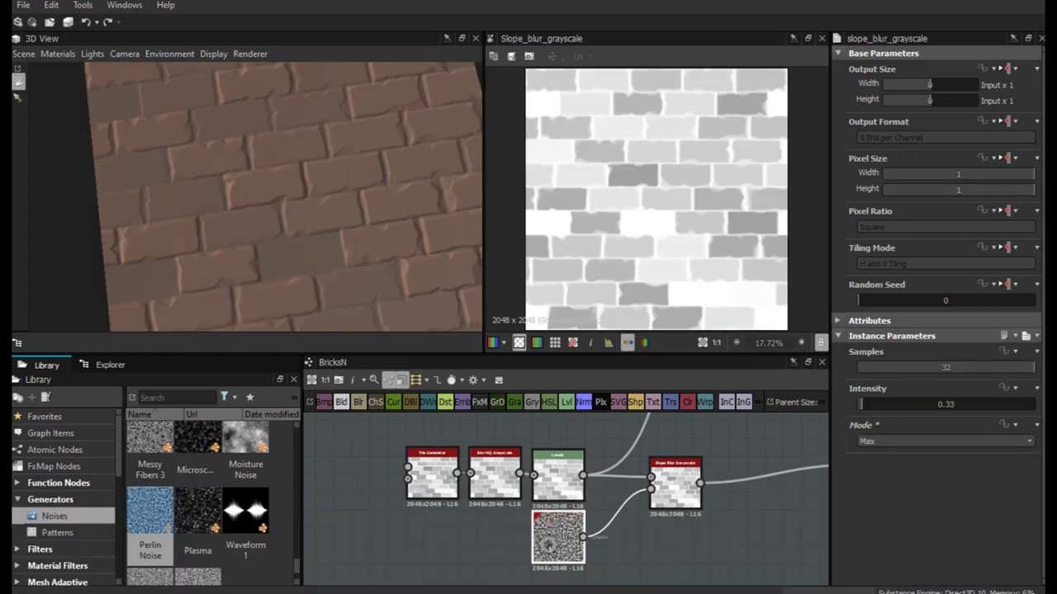
pyautogui.moveTo(947, 368); pyautogui.dragTo(996, 378)
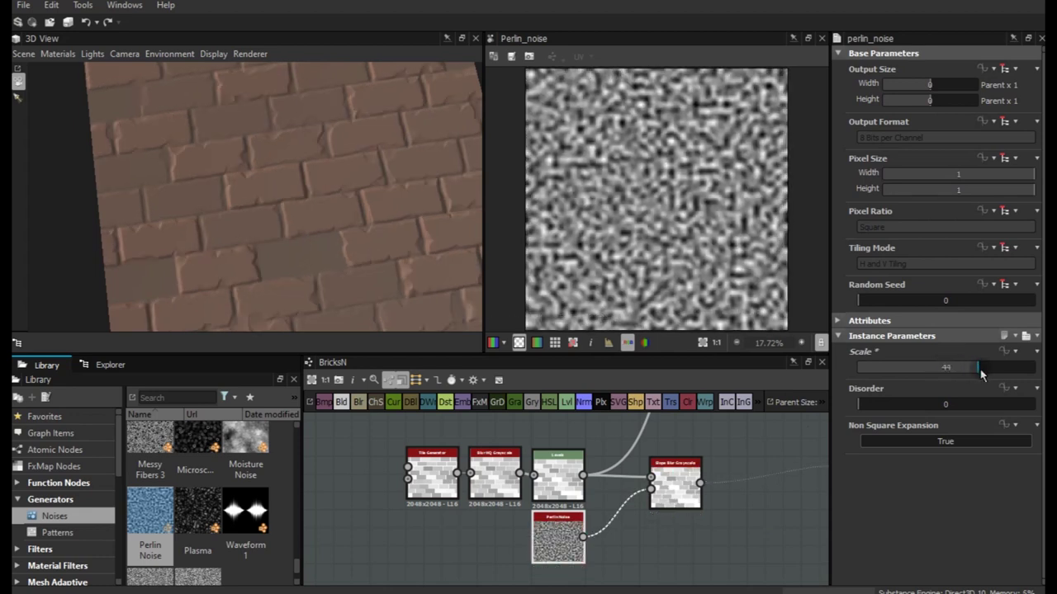
pyautogui.moveTo(996, 377)
pyautogui.mouseDown()
pyautogui.moveTo(1036, 378)
pyautogui.moveTo(990, 378)
pyautogui.mouseUp()
pyautogui.moveTo(354, 228)
pyautogui.mouseDown()
pyautogui.moveTo(337, 224)
pyautogui.moveTo(448, 355)
pyautogui.mouseUp()
# Lower the Slope Blur intensity to 0.13
pyautogui.doubleClick(694, 511)
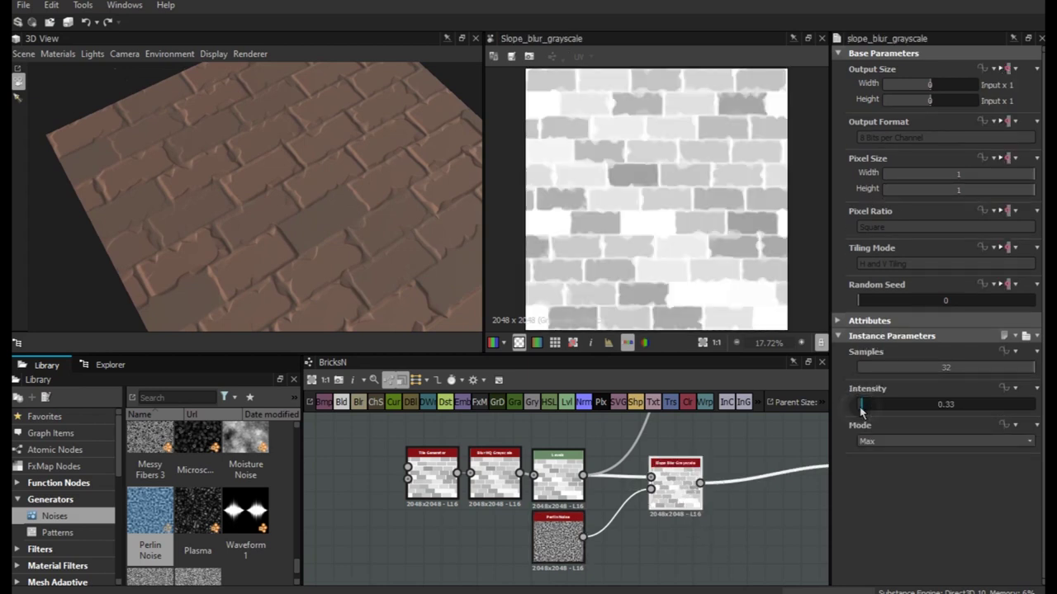
pyautogui.moveTo(862, 411); pyautogui.dragTo(859, 410)
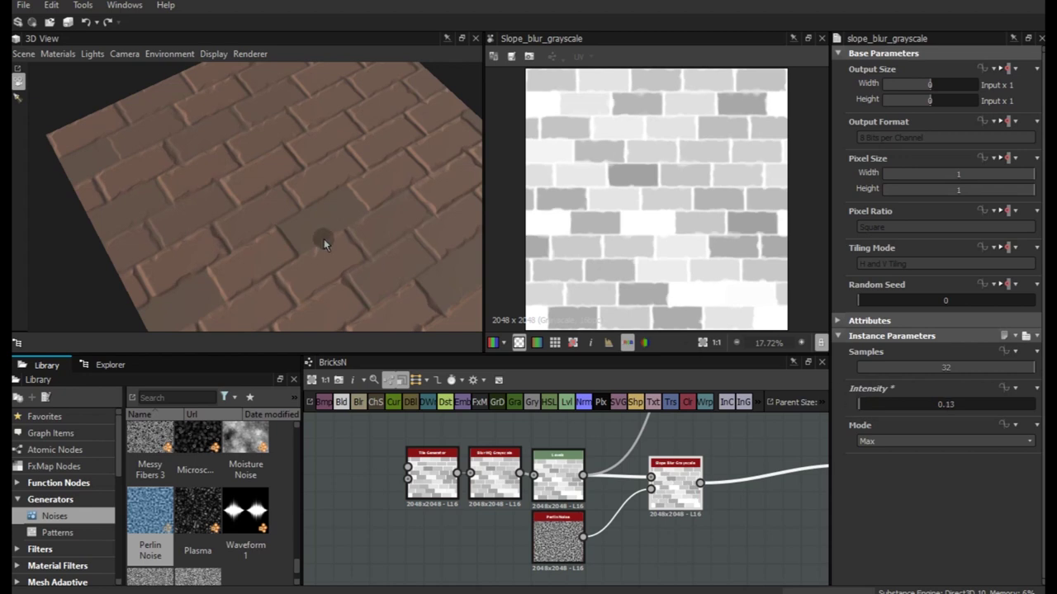
pyautogui.scroll(3, 314, 252)
pyautogui.scroll(3, 307, 263)
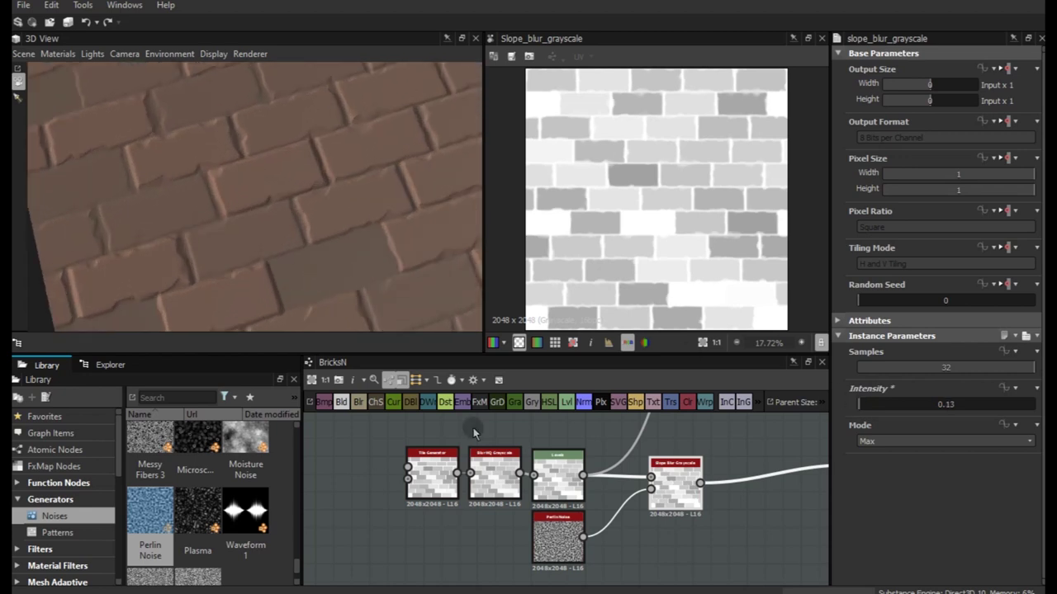
# Bring the Perlin noise scale back down to 35 and box-select the brick nodes
pyautogui.doubleClick(558, 538)
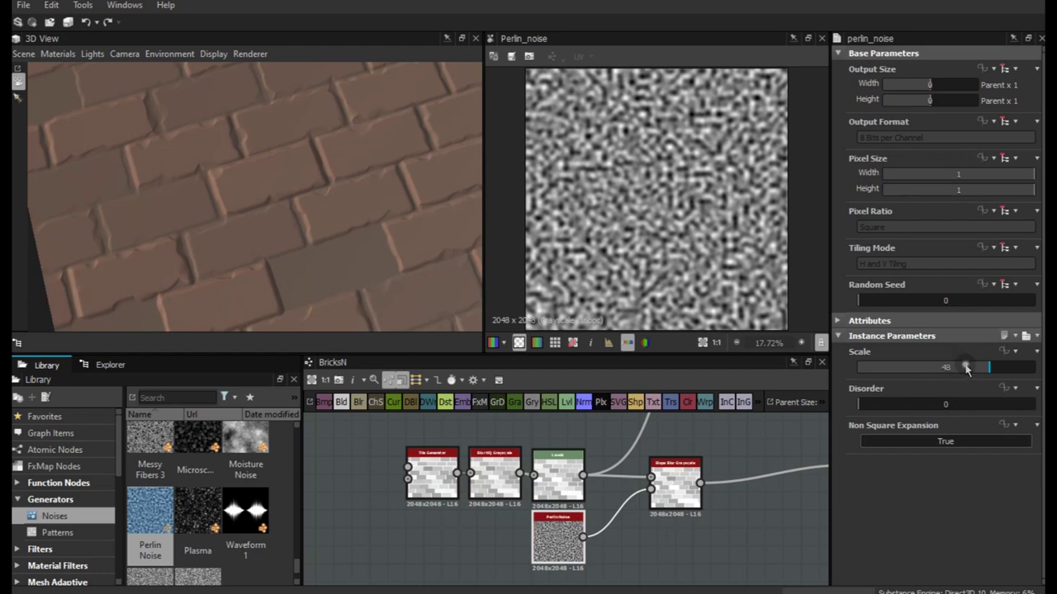
pyautogui.moveTo(965, 369); pyautogui.dragTo(956, 369)
pyautogui.moveTo(954, 368); pyautogui.dragTo(948, 369)
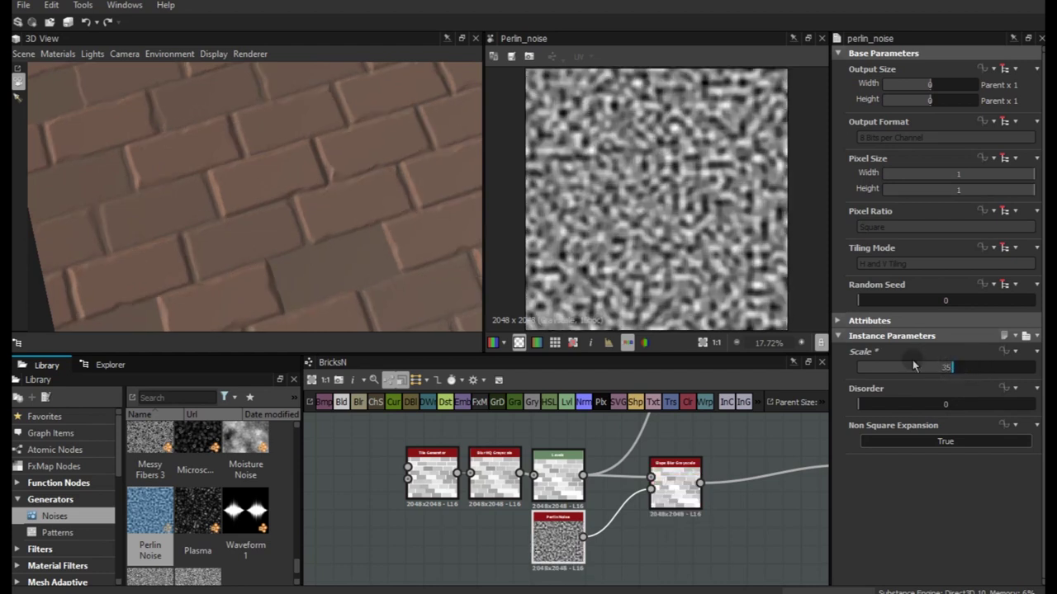
pyautogui.moveTo(310, 213)
pyautogui.mouseDown()
pyautogui.moveTo(298, 267)
pyautogui.moveTo(206, 220)
pyautogui.moveTo(265, 215)
pyautogui.mouseUp()
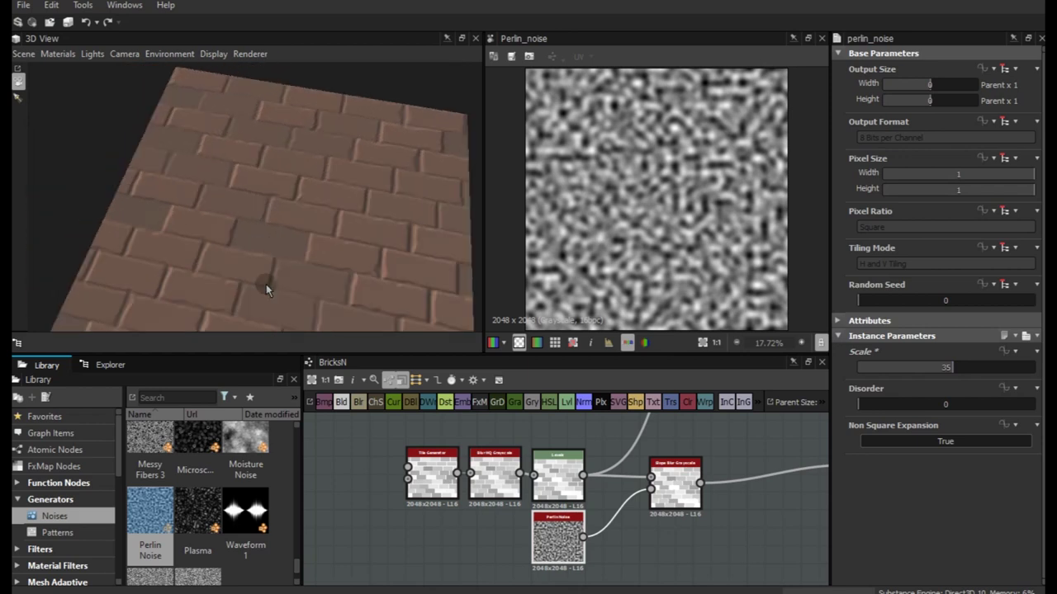
pyautogui.scroll(2, 264, 284)
pyautogui.scroll(2, 264, 284)
pyautogui.moveTo(263, 284)
pyautogui.mouseDown()
pyautogui.moveTo(307, 248)
pyautogui.moveTo(347, 256)
pyautogui.mouseUp()
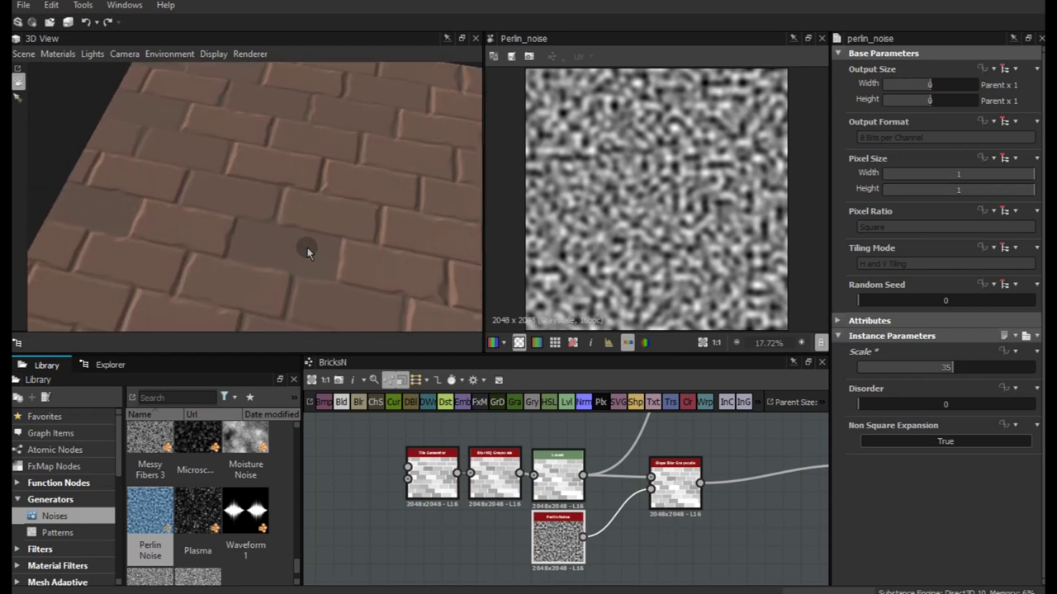
pyautogui.scroll(-1, 556, 542)
pyautogui.scroll(-1, 556, 541)
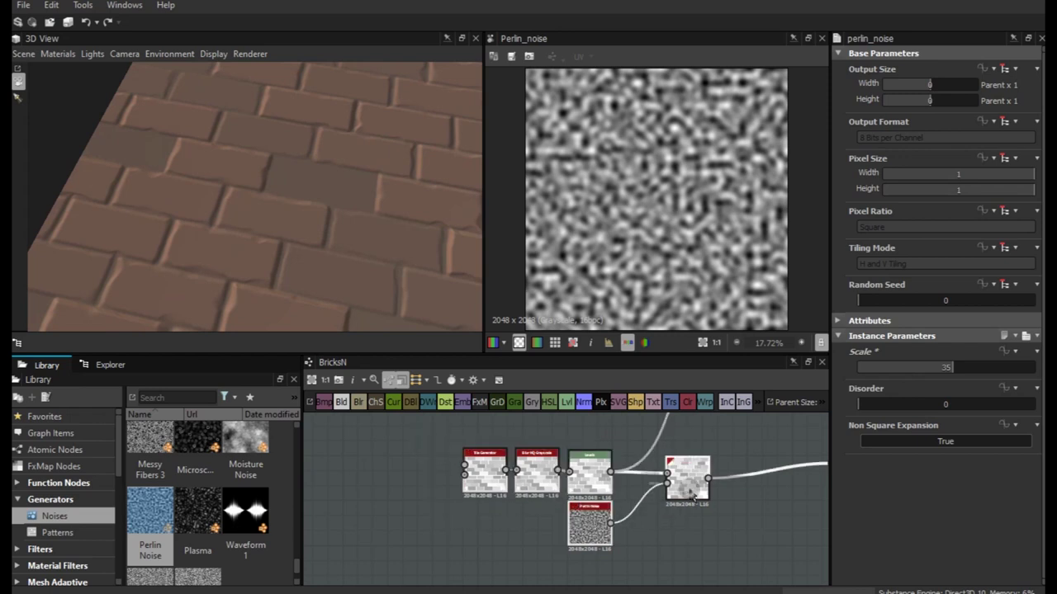
pyautogui.moveTo(473, 432); pyautogui.dragTo(694, 537)
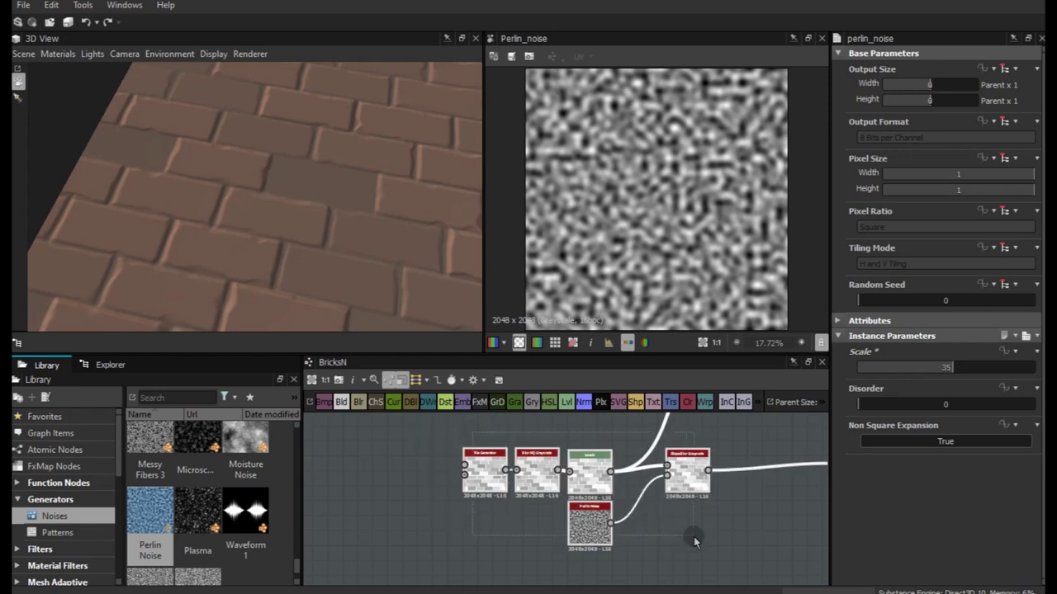
# Shift the brick node group left and save the graph
pyautogui.moveTo(682, 489); pyautogui.dragTo(614, 489)
pyautogui.click(627, 566)
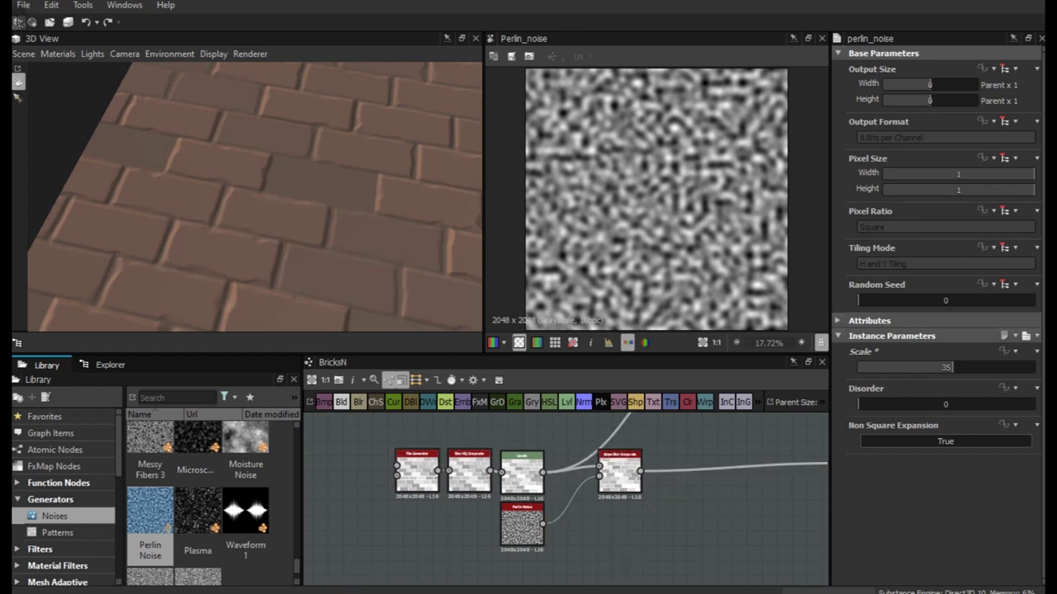
pyautogui.click(23, 5)
pyautogui.click(37, 118)
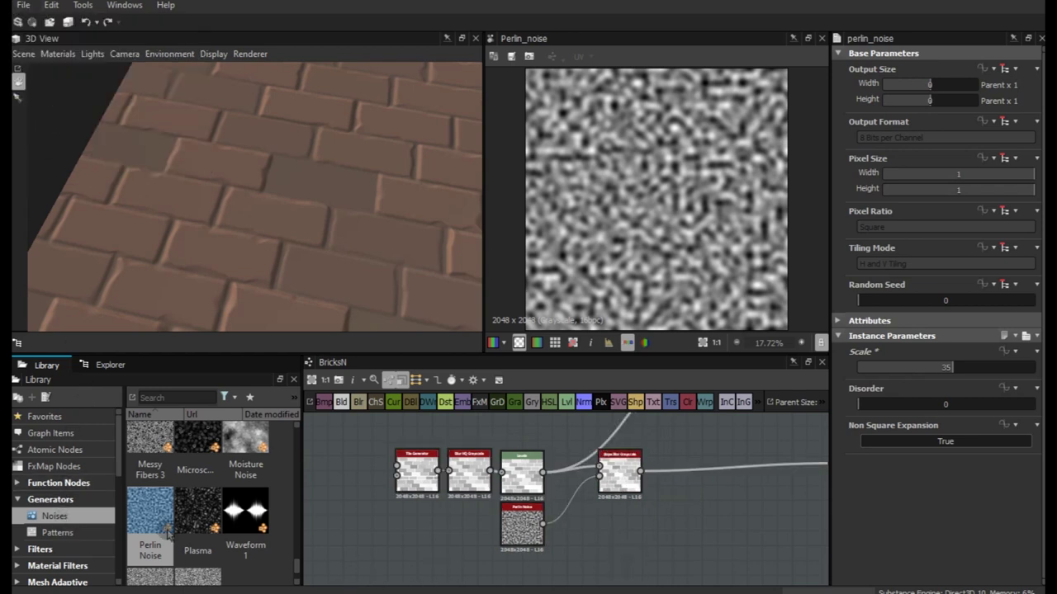
# Add a Moisture Noise and a Blend node fed by the Perlin and Moisture noises
pyautogui.scroll(2, 298, 562)
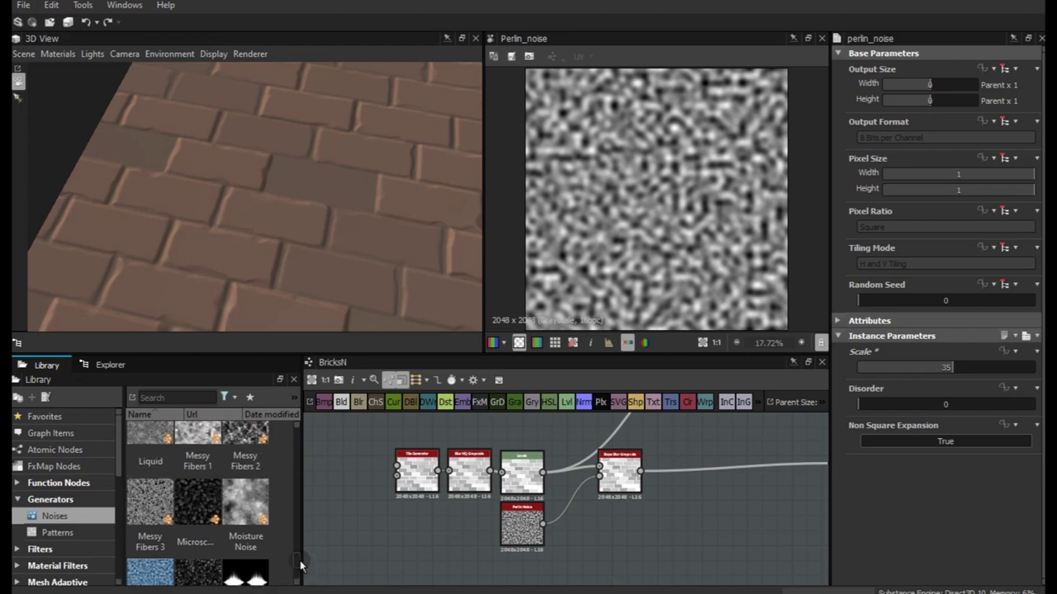
pyautogui.scroll(1, 300, 559)
pyautogui.scroll(-2, 301, 558)
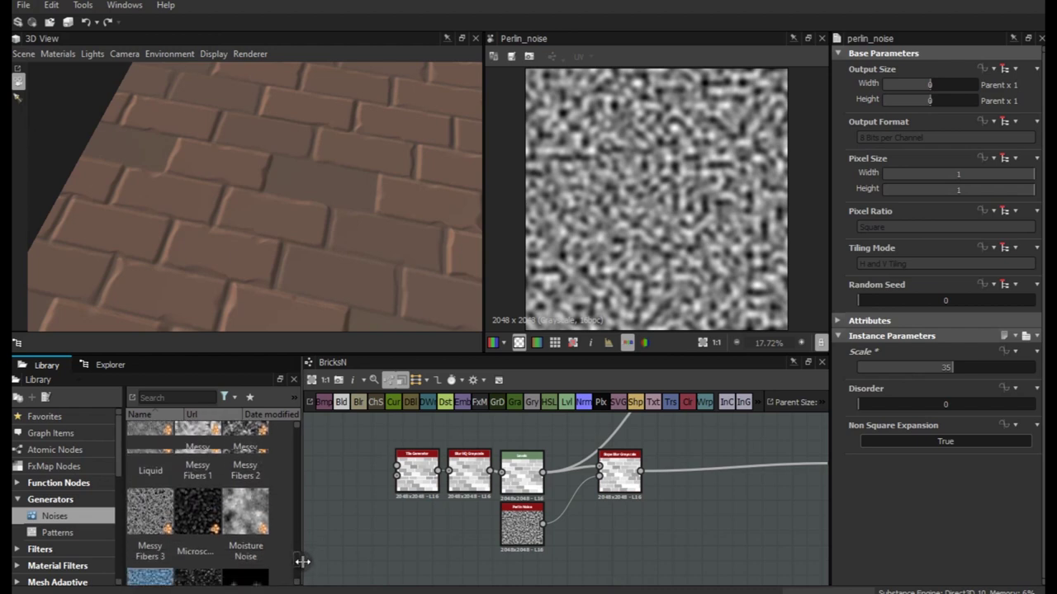
pyautogui.moveTo(245, 499); pyautogui.dragTo(607, 568)
pyautogui.moveTo(603, 519); pyautogui.dragTo(511, 535)
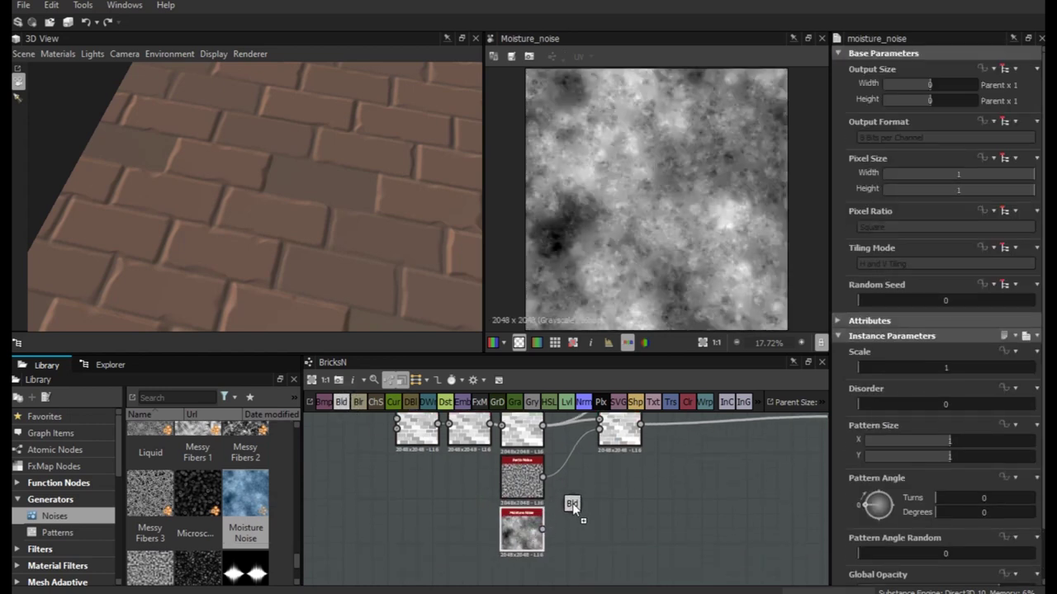
pyautogui.moveTo(574, 507); pyautogui.dragTo(575, 513)
pyautogui.moveTo(542, 476); pyautogui.dragTo(570, 528)
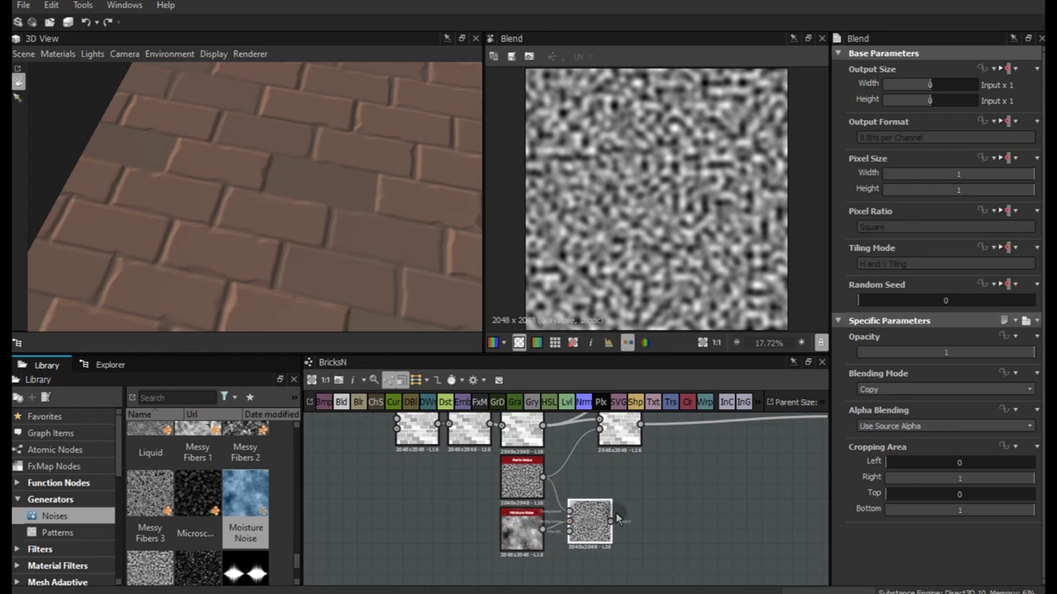
# Set the noise Blend to Multiply at about 0.56 opacity and feed it into the brick blend
pyautogui.click(865, 389)
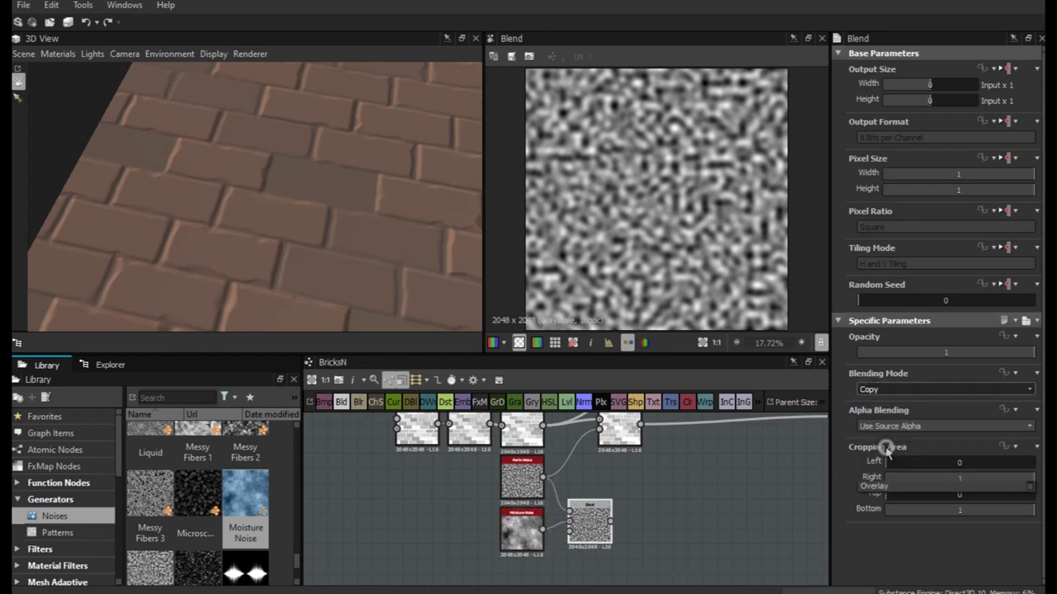
pyautogui.click(884, 448)
pyautogui.click(937, 391)
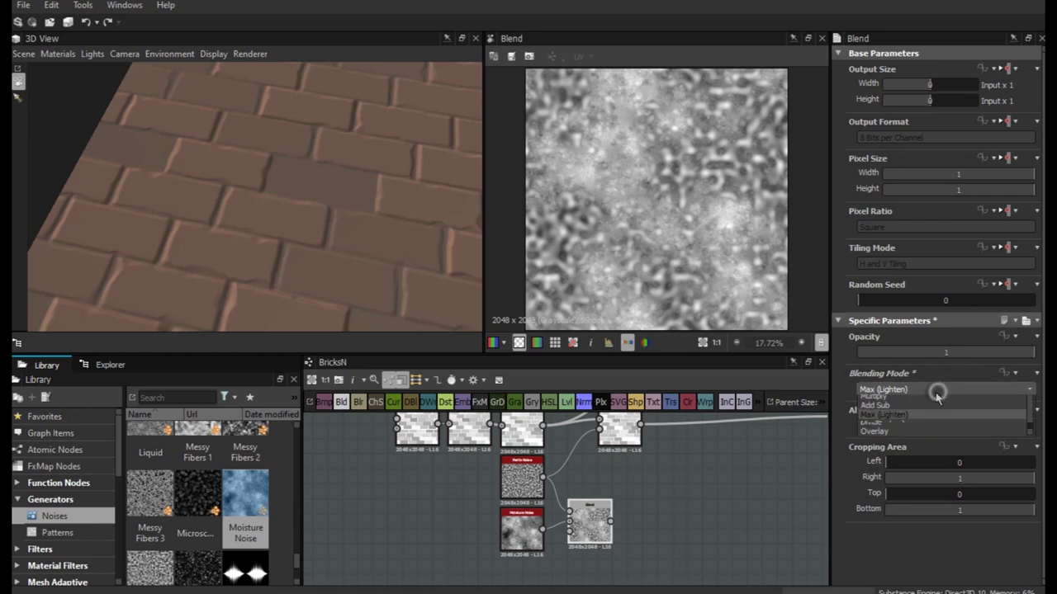
pyautogui.click(898, 431)
pyautogui.moveTo(977, 351); pyautogui.dragTo(956, 352)
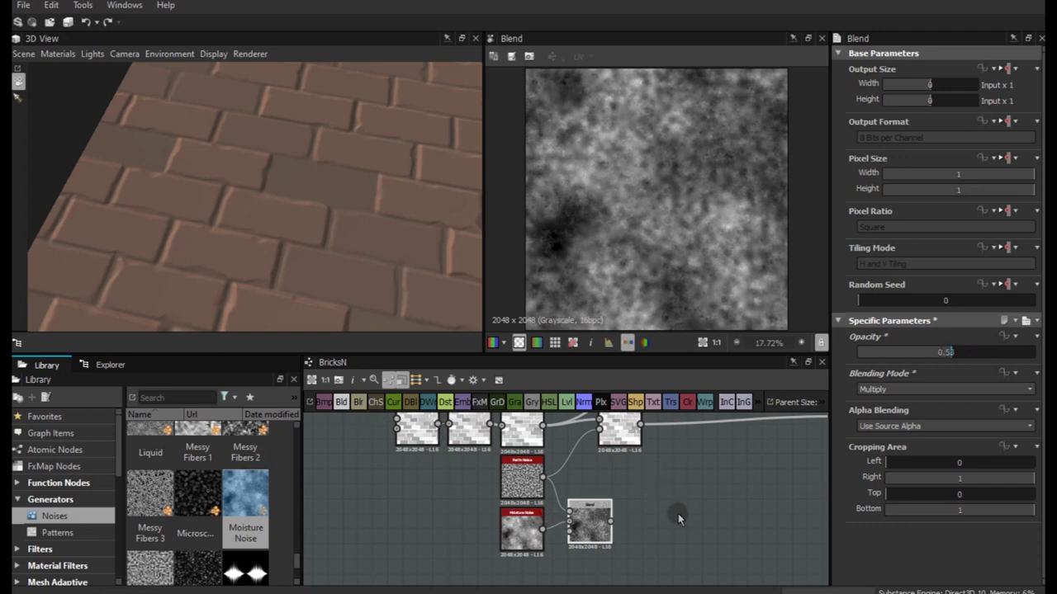
pyautogui.moveTo(627, 453); pyautogui.dragTo(599, 429)
# Keep Multiply and raise the noise Blend opacity back to 1
pyautogui.scroll(3, 388, 270)
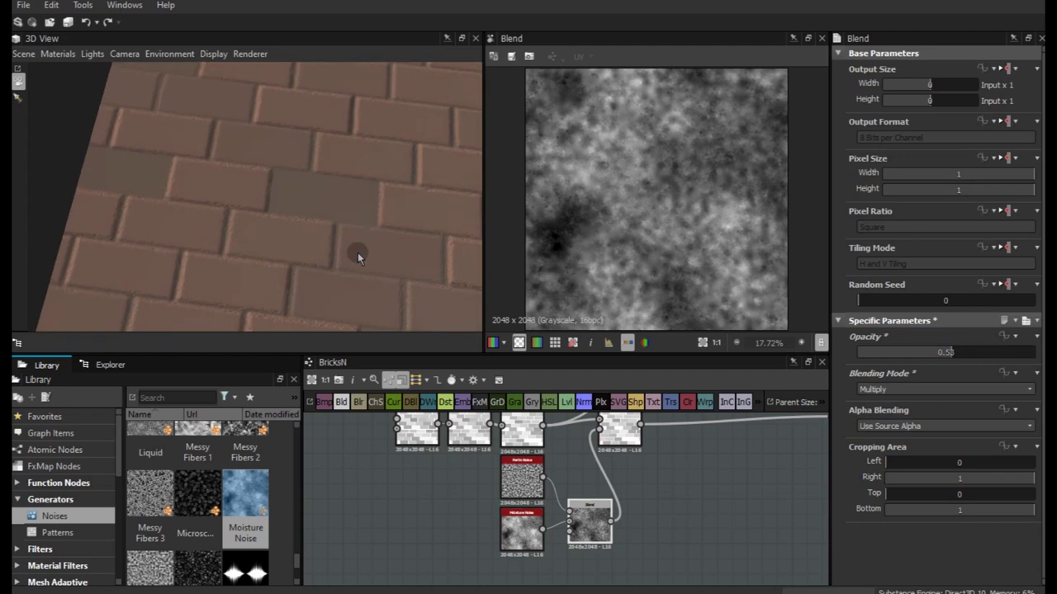
pyautogui.scroll(3, 256, 227)
pyautogui.scroll(2, 281, 239)
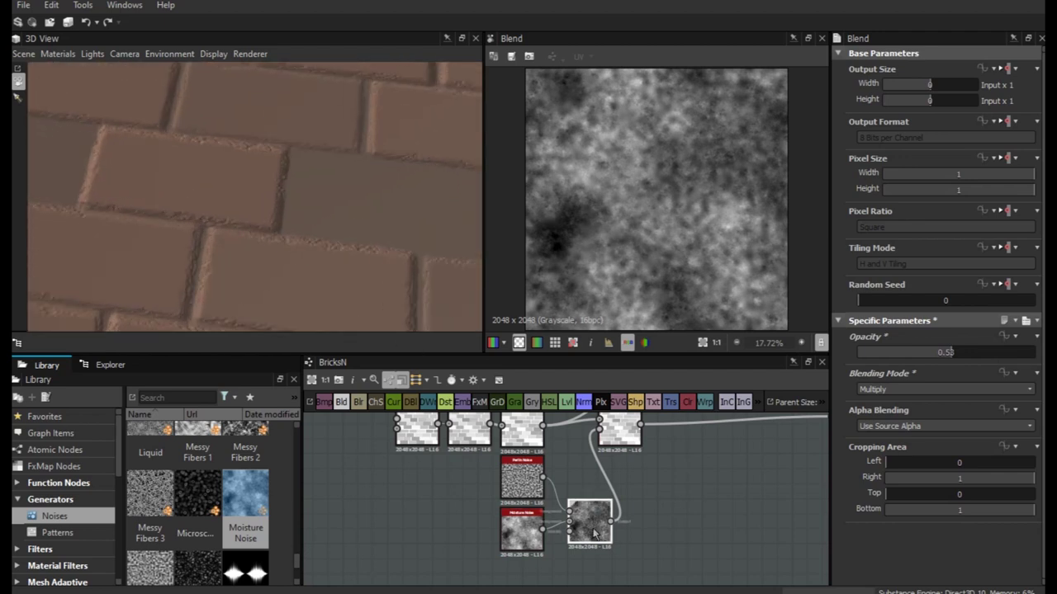
pyautogui.click(899, 389)
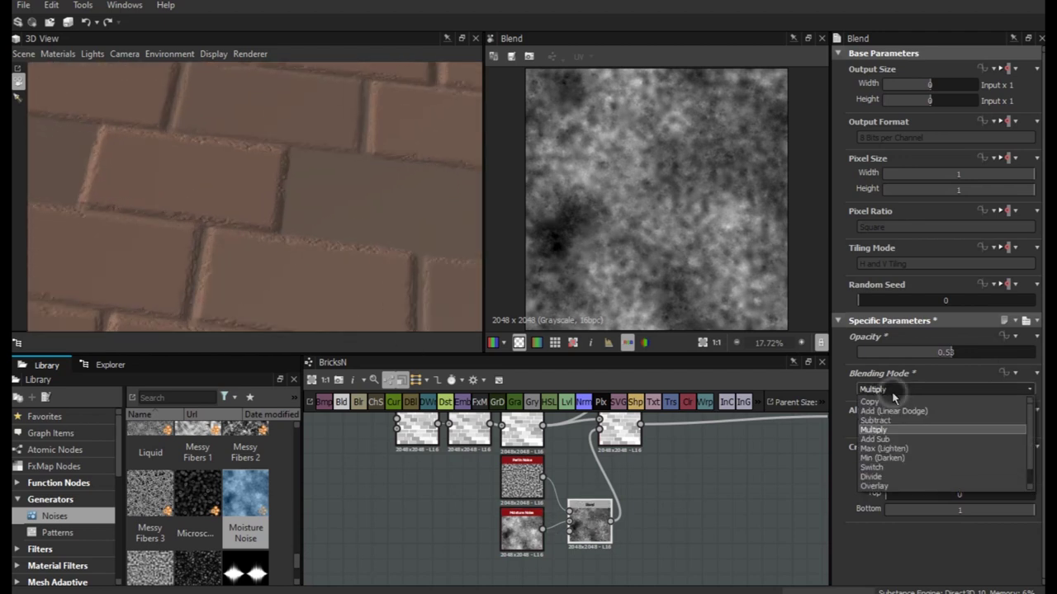
pyautogui.click(987, 352)
pyautogui.moveTo(991, 352); pyautogui.dragTo(1037, 353)
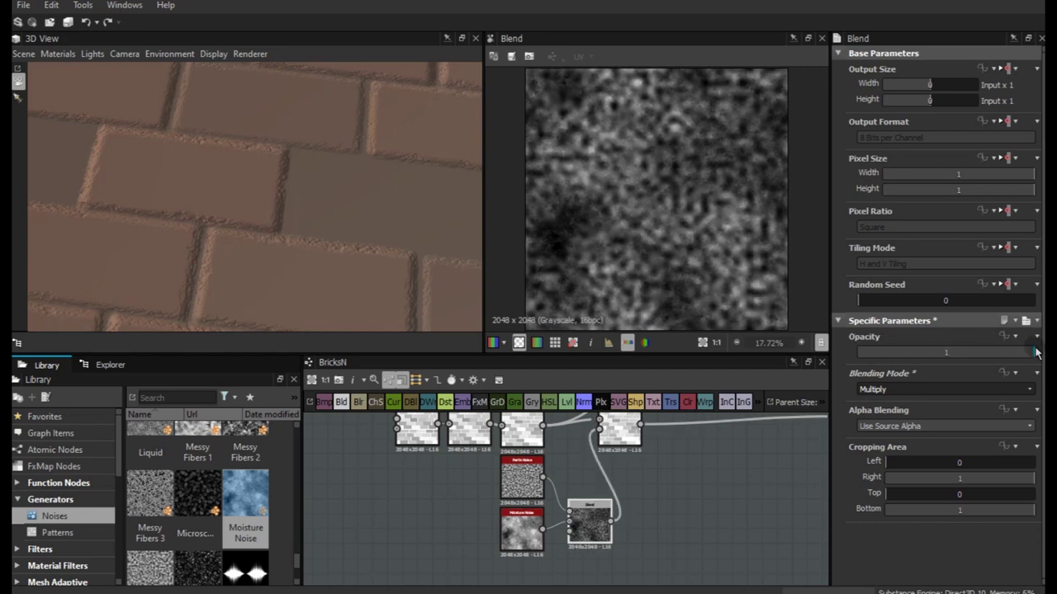
pyautogui.moveTo(394, 231)
pyautogui.mouseDown()
pyautogui.moveTo(463, 160)
pyautogui.moveTo(295, 278)
pyautogui.moveTo(325, 245)
pyautogui.moveTo(329, 258)
pyautogui.moveTo(313, 252)
pyautogui.mouseUp()
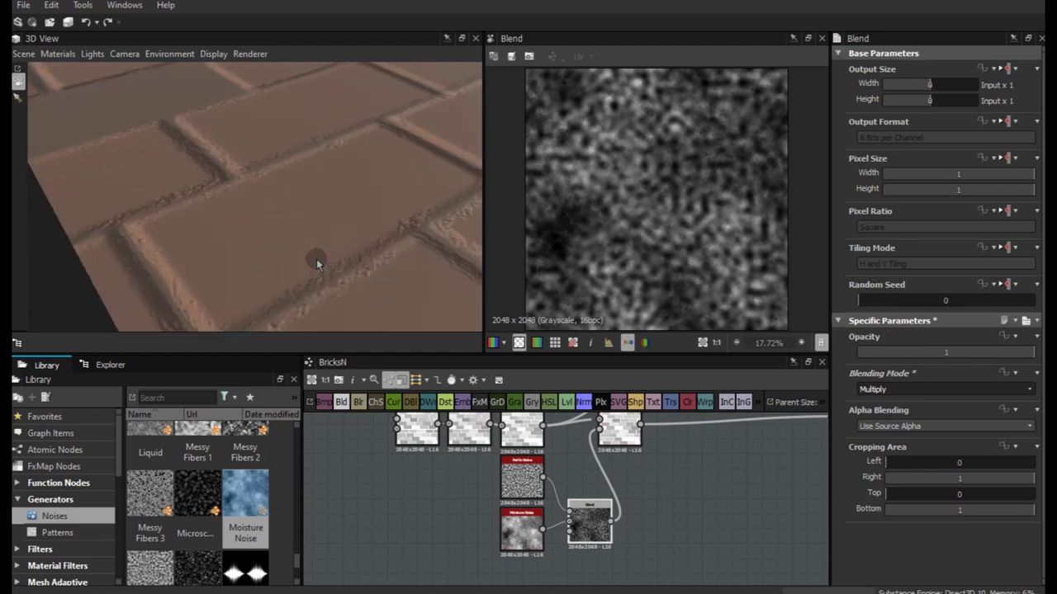
pyautogui.click(928, 389)
# Set the noise Blend to Max (Lighten) at about 0.52 opacity
pyautogui.click(911, 448)
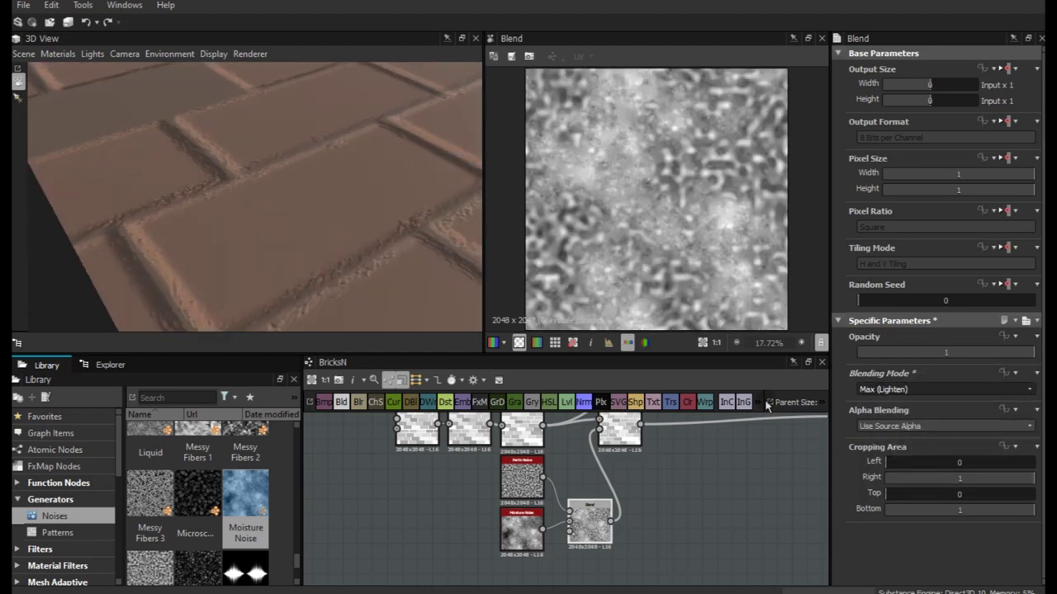
pyautogui.moveTo(376, 264)
pyautogui.mouseDown()
pyautogui.moveTo(339, 286)
pyautogui.moveTo(560, 288)
pyautogui.mouseUp()
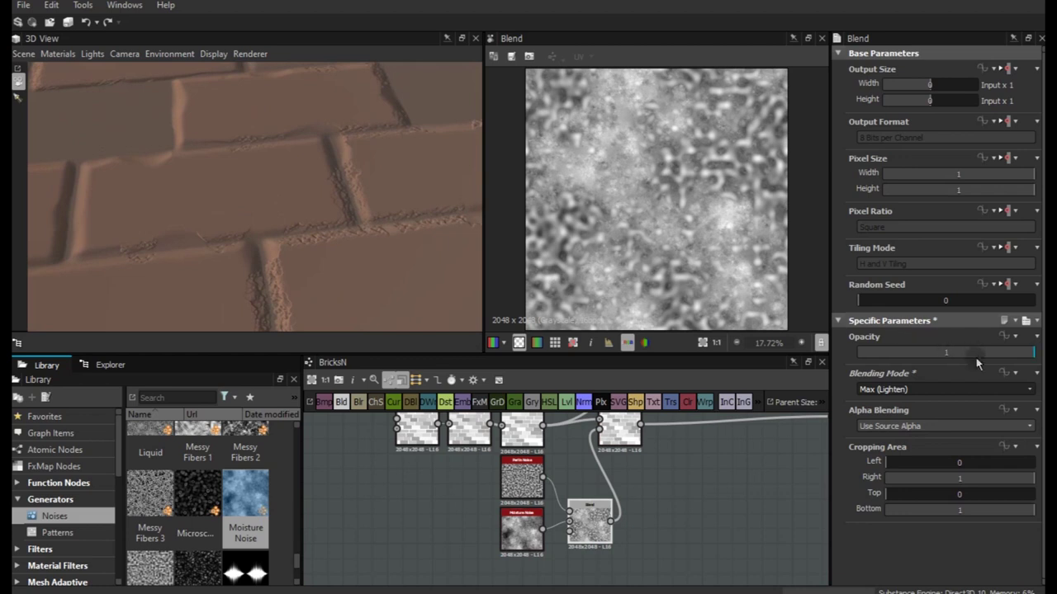
pyautogui.click(948, 352)
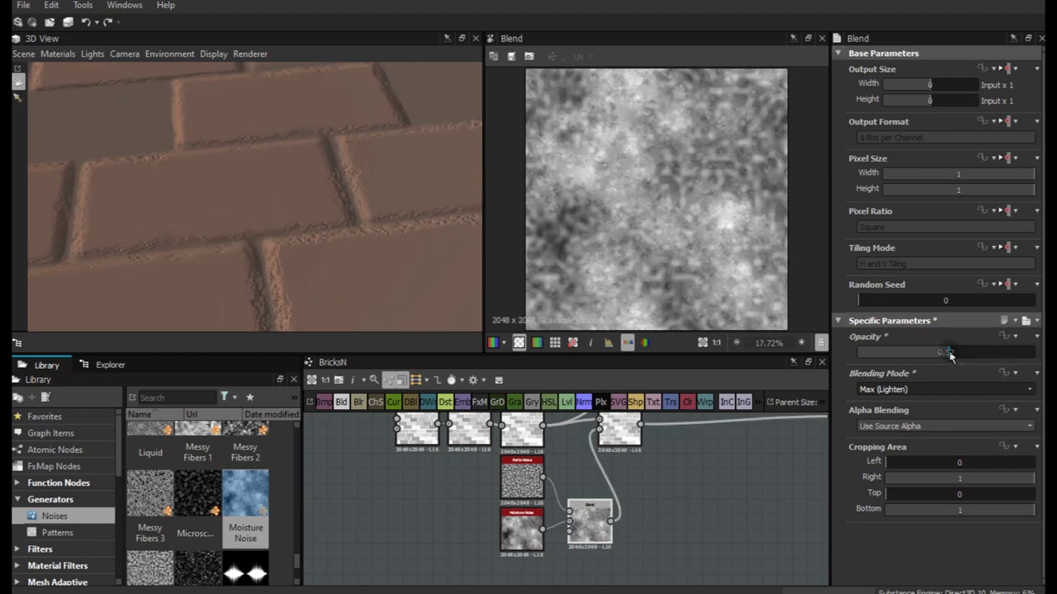
pyautogui.moveTo(582, 478); pyautogui.dragTo(613, 499, button='middle')
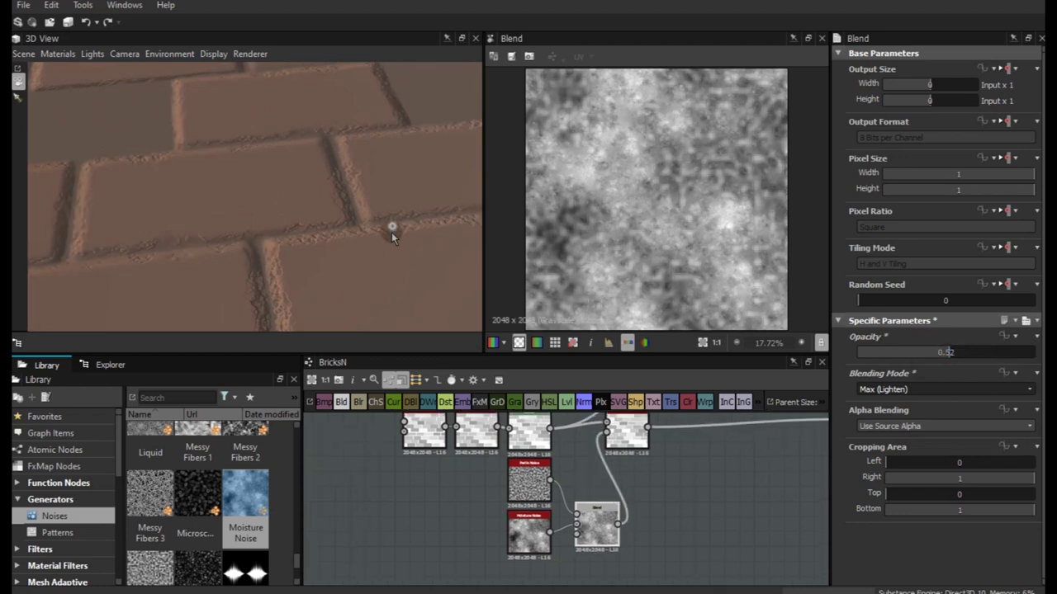
# Disconnect the noise link from the upper Blend node
pyautogui.moveTo(391, 232)
pyautogui.mouseDown()
pyautogui.moveTo(382, 280)
pyautogui.moveTo(325, 207)
pyautogui.mouseUp()
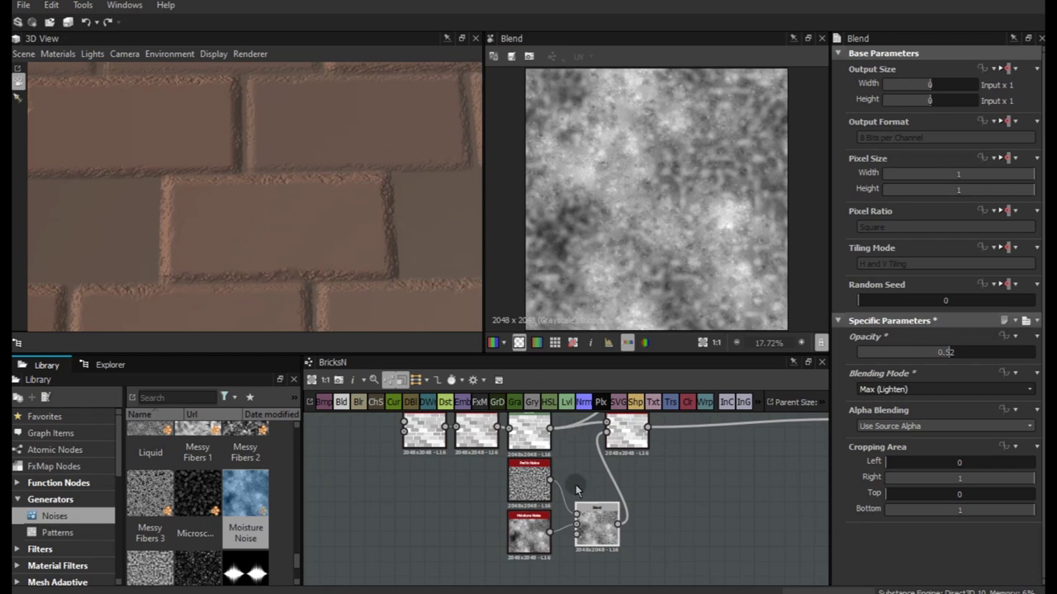
pyautogui.scroll(-2, 611, 559)
pyautogui.moveTo(599, 539); pyautogui.dragTo(609, 551)
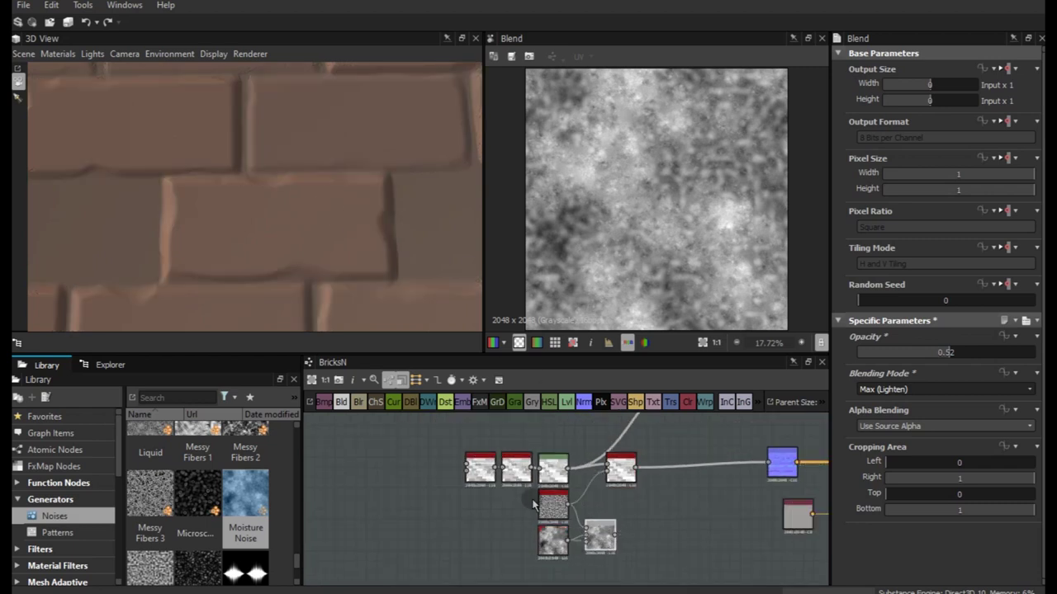
pyautogui.click(553, 468)
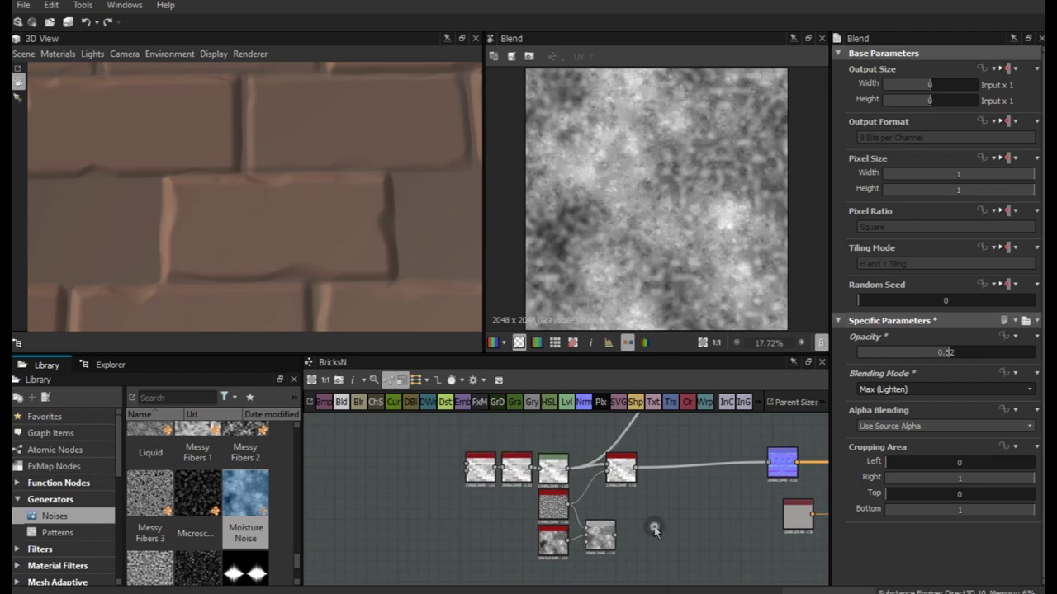
# Route the noise Blend output into the purple node and line the blend node up
pyautogui.moveTo(600, 535); pyautogui.dragTo(642, 535)
pyautogui.moveTo(639, 473)
pyautogui.mouseDown()
pyautogui.moveTo(635, 525)
pyautogui.moveTo(658, 513)
pyautogui.mouseUp()
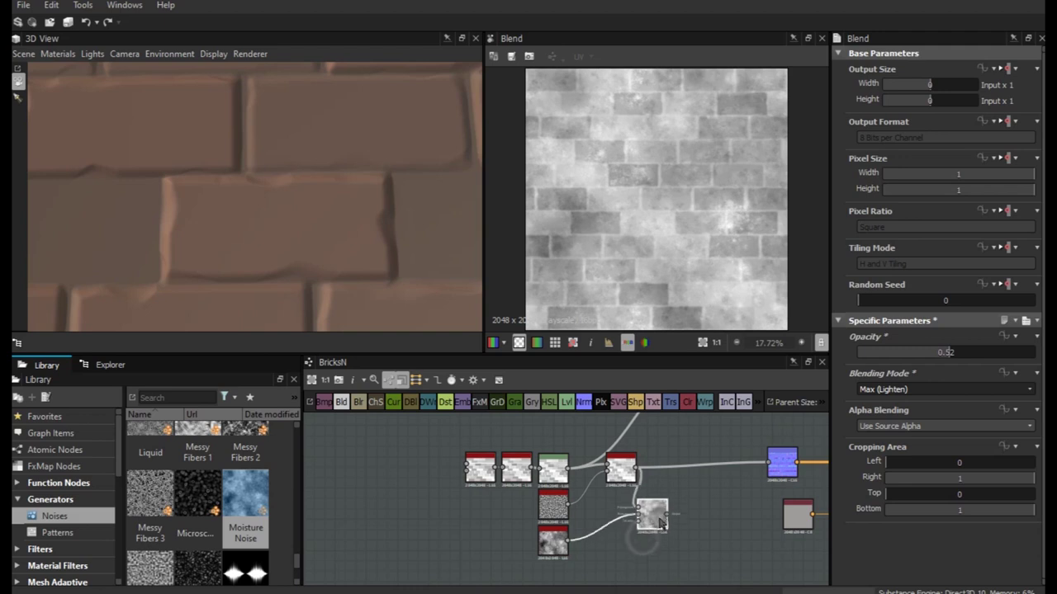
pyautogui.moveTo(552, 541)
pyautogui.mouseDown()
pyautogui.moveTo(621, 525)
pyautogui.moveTo(668, 494)
pyautogui.moveTo(776, 472)
pyautogui.mouseUp()
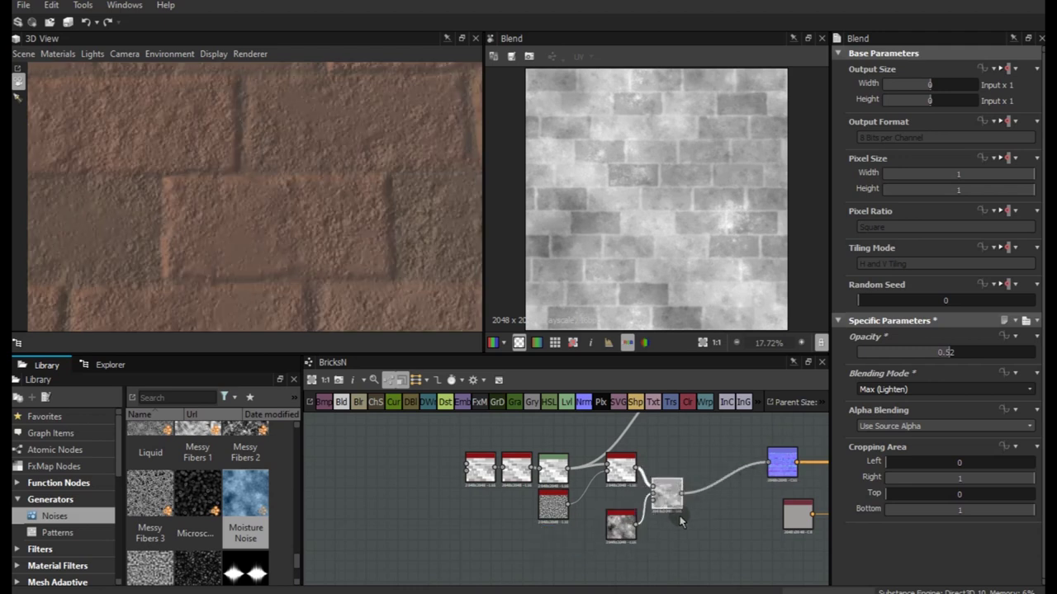
pyautogui.moveTo(676, 518); pyautogui.dragTo(675, 497)
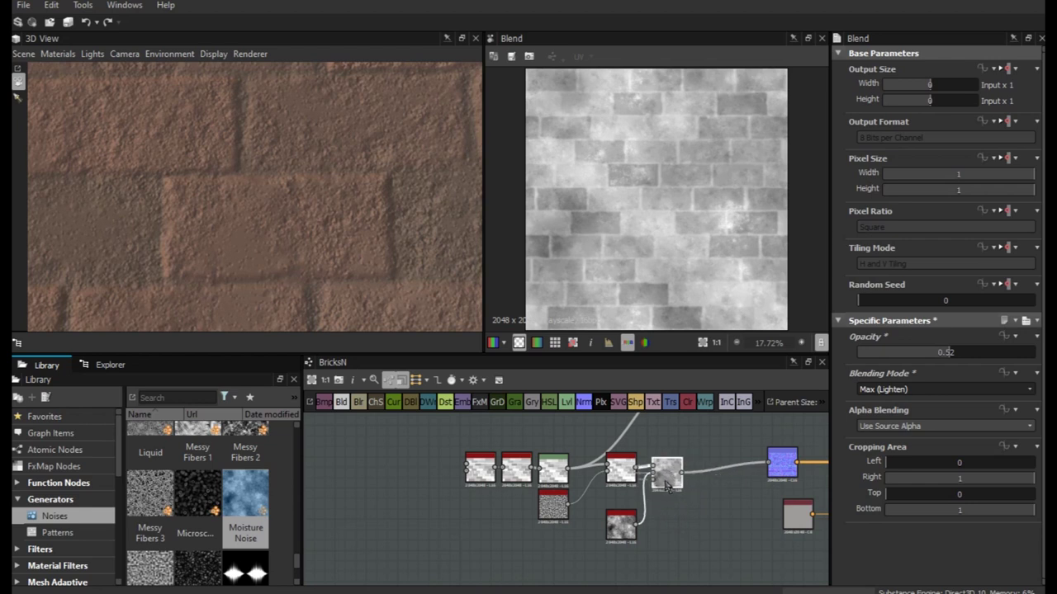
pyautogui.moveTo(341, 225)
pyautogui.mouseDown()
pyautogui.moveTo(350, 266)
pyautogui.moveTo(289, 250)
pyautogui.moveTo(307, 267)
pyautogui.mouseUp()
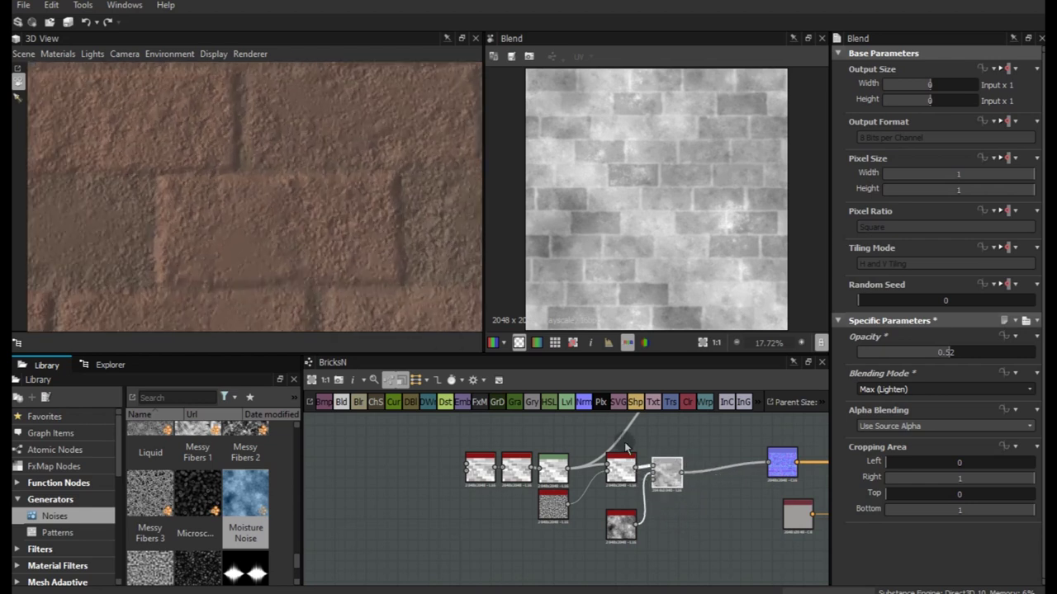
pyautogui.scroll(-2, 326, 263)
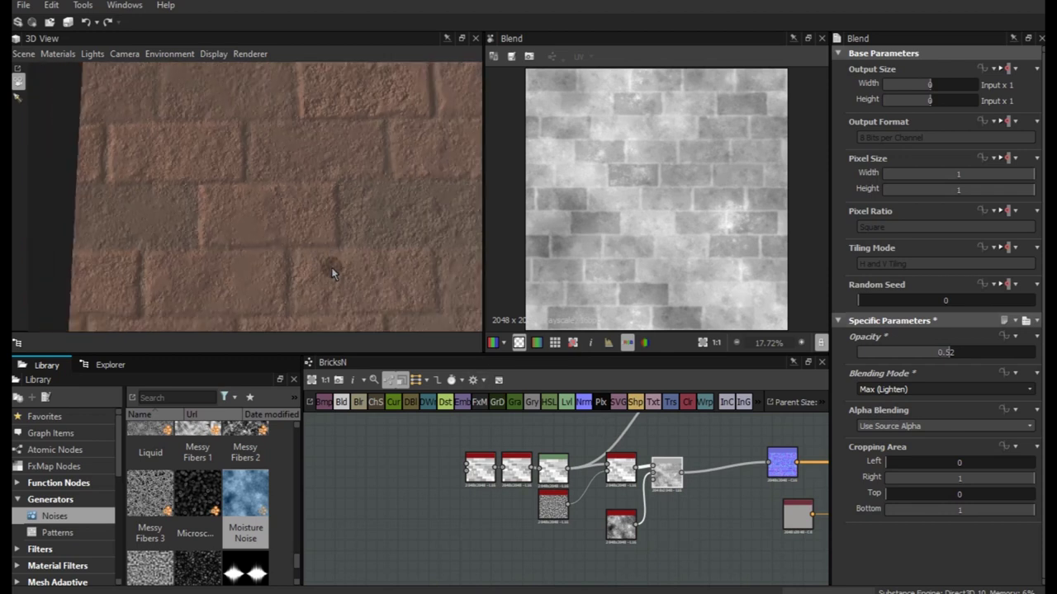
pyautogui.scroll(-2, 334, 272)
pyautogui.moveTo(321, 274)
pyautogui.mouseDown()
pyautogui.moveTo(353, 219)
pyautogui.moveTo(303, 213)
pyautogui.moveTo(319, 243)
pyautogui.mouseUp()
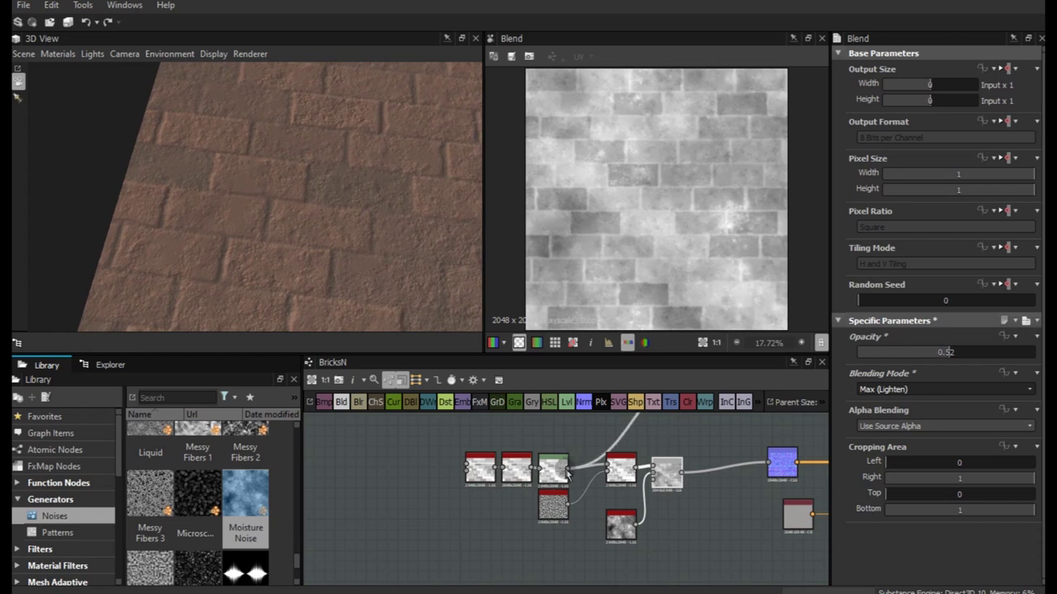
# Connect the green node into the red blend, and the red node into the black-and-white node
pyautogui.moveTo(564, 468); pyautogui.dragTo(611, 470)
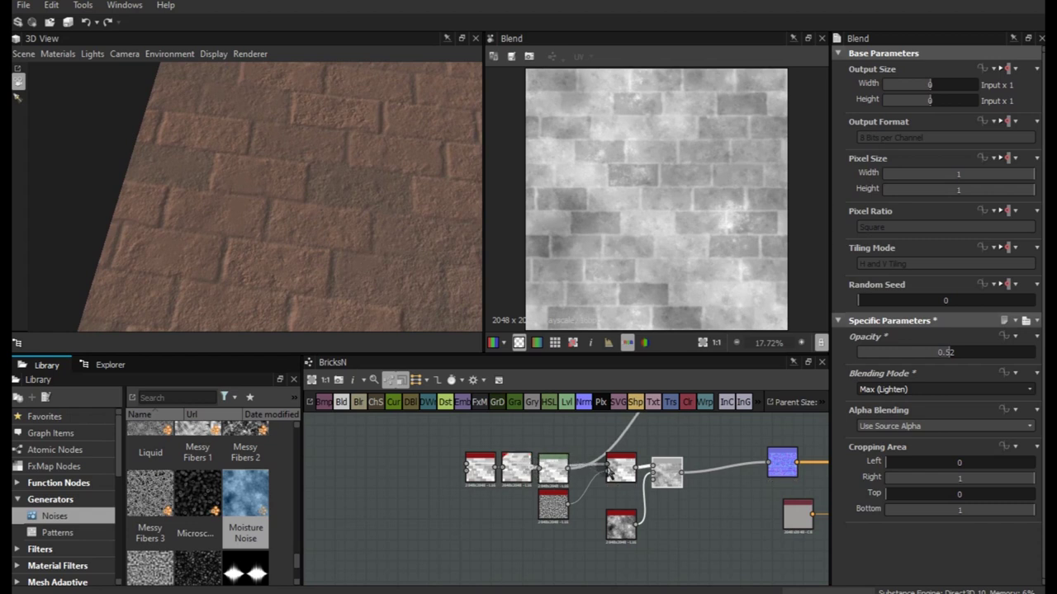
pyautogui.moveTo(568, 513); pyautogui.dragTo(545, 548, button='middle')
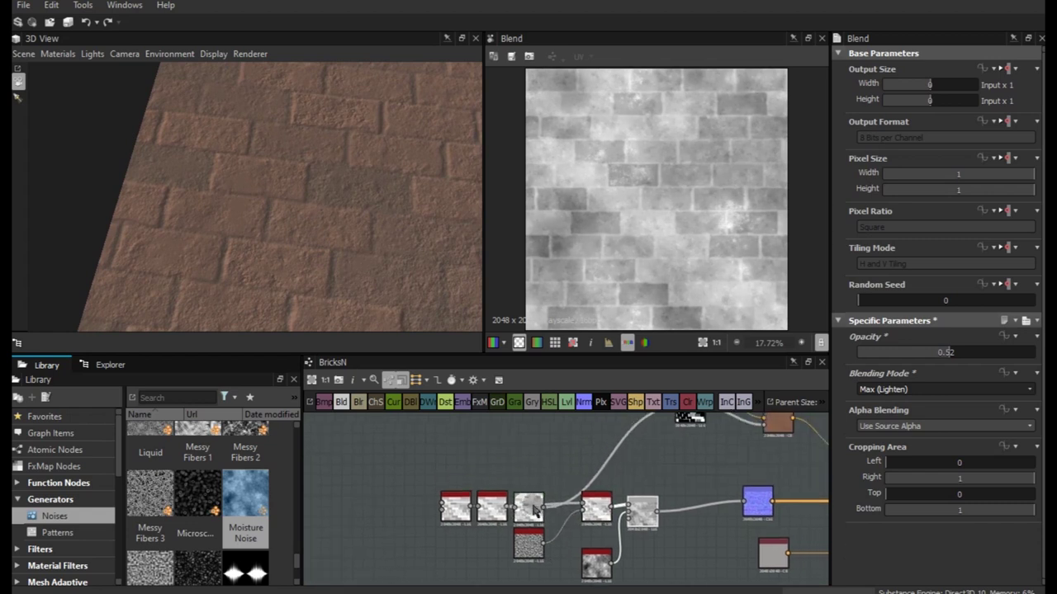
pyautogui.moveTo(528, 505); pyautogui.dragTo(528, 460)
pyautogui.moveTo(525, 536); pyautogui.dragTo(487, 548, button='middle')
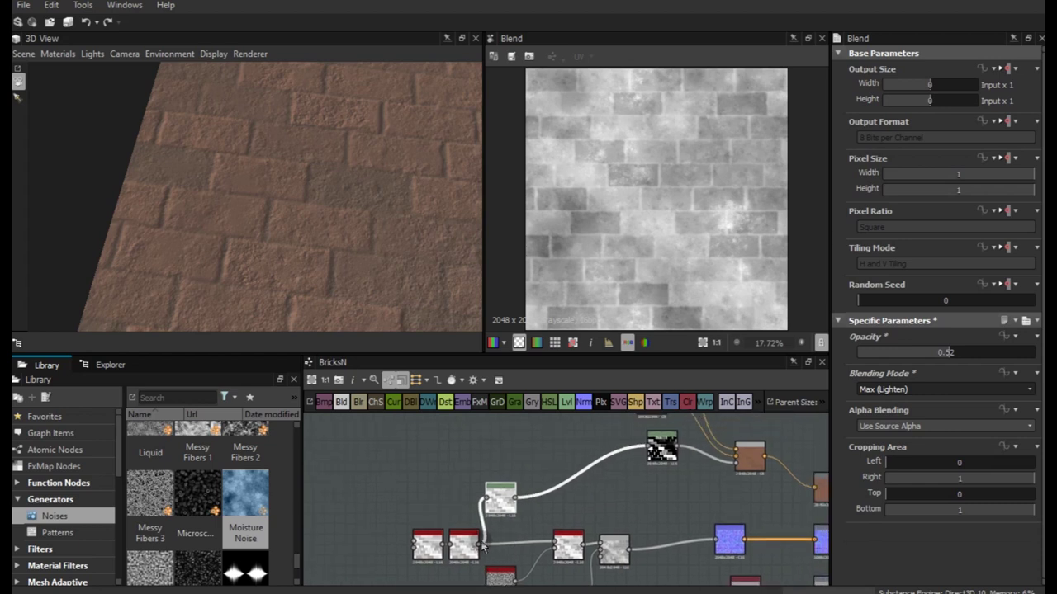
pyautogui.moveTo(484, 547); pyautogui.dragTo(648, 448)
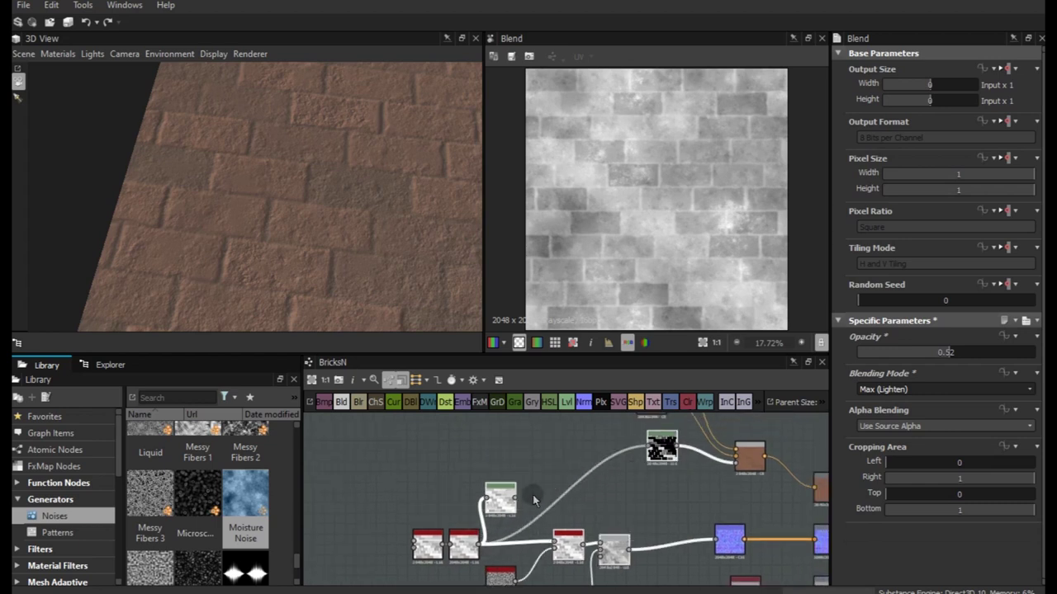
# Delete the Levels node and wire the tile pattern straight into the Blend node
pyautogui.click(501, 497)
pyautogui.press('Delete')
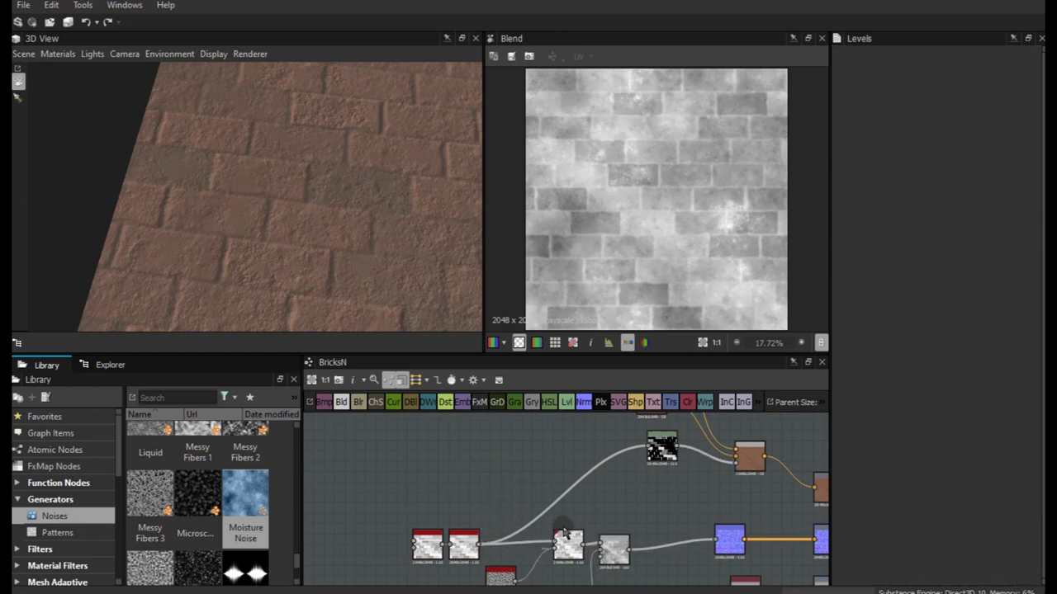
pyautogui.moveTo(596, 557); pyautogui.dragTo(602, 506, button='middle')
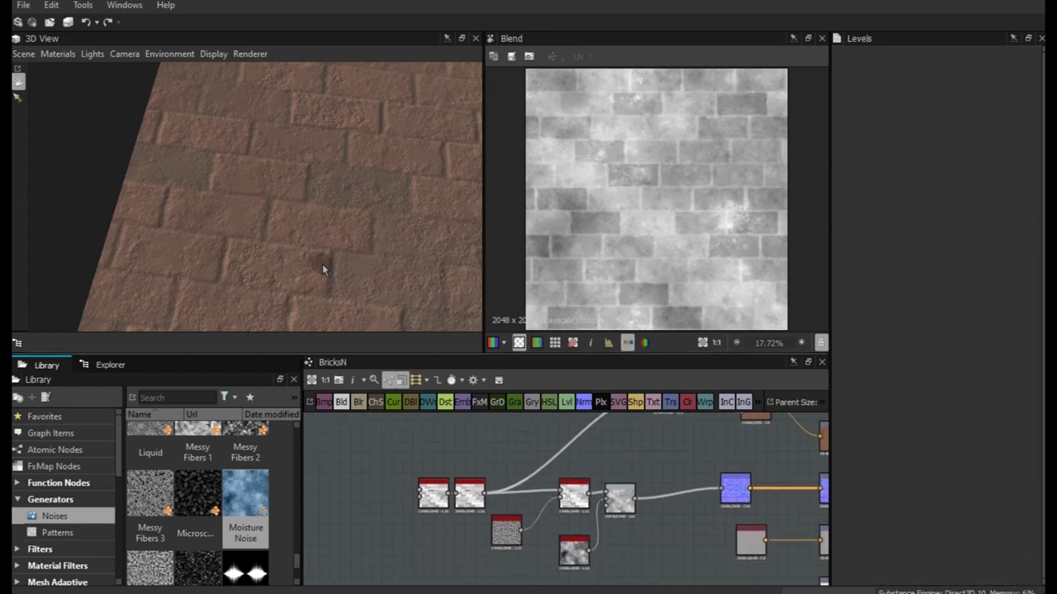
pyautogui.moveTo(322, 264); pyautogui.dragTo(326, 244)
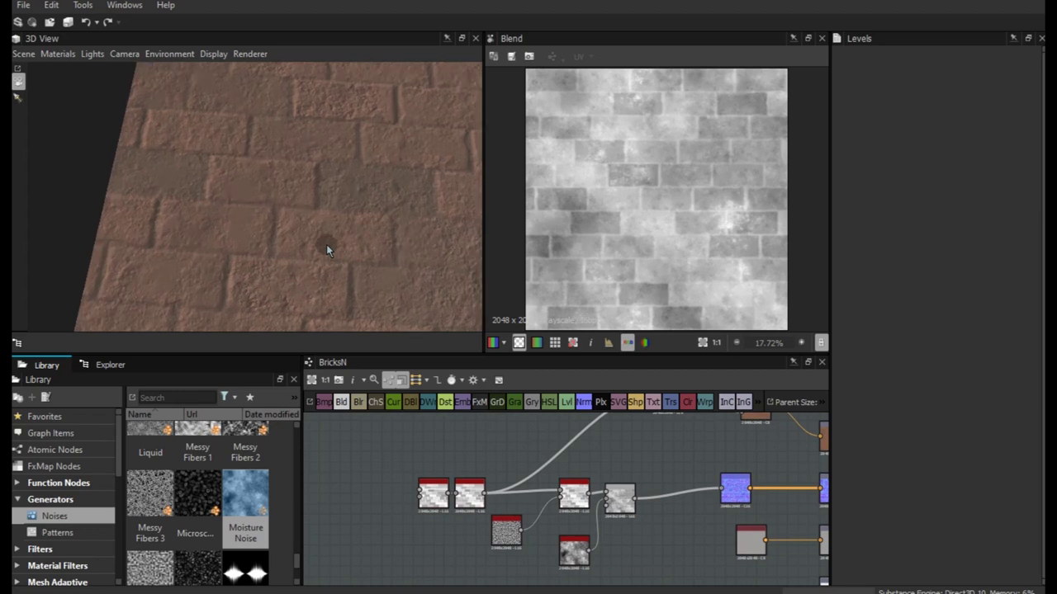
pyautogui.moveTo(488, 495); pyautogui.dragTo(618, 508)
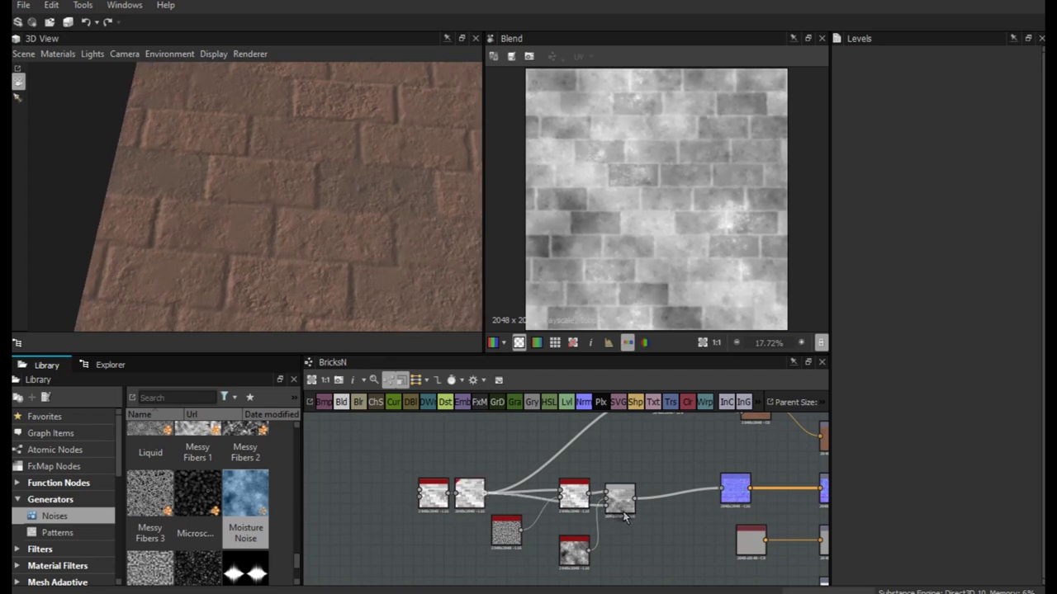
pyautogui.moveTo(627, 507); pyautogui.dragTo(634, 507)
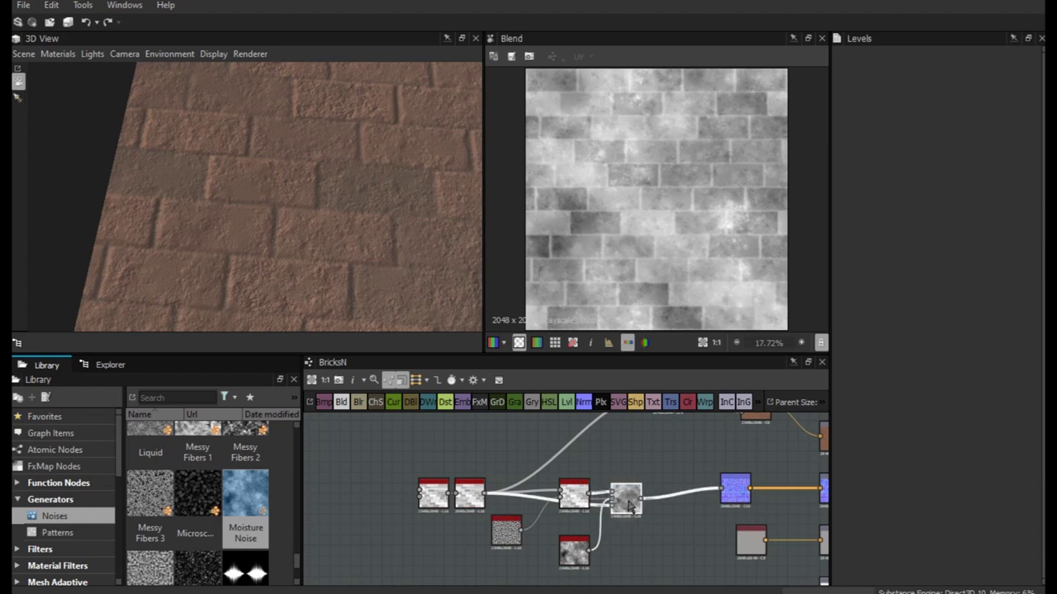
pyautogui.moveTo(580, 557); pyautogui.dragTo(591, 463)
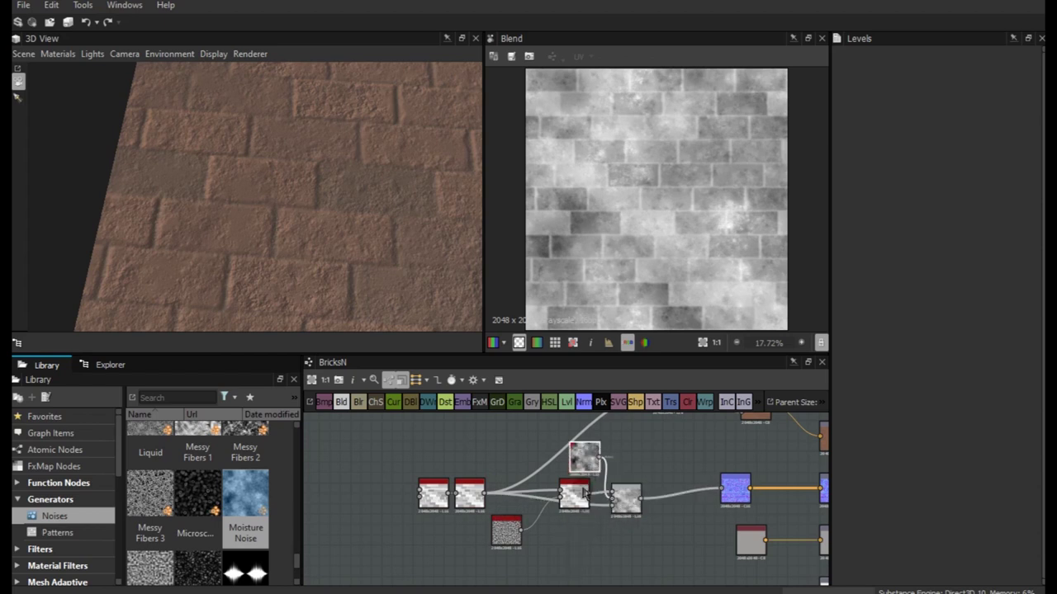
# Move the Moisture and Perlin noise nodes above the blend chain, then check the Blend parameters
pyautogui.moveTo(506, 533); pyautogui.dragTo(480, 447)
pyautogui.click(562, 501)
pyautogui.moveTo(551, 499); pyautogui.dragTo(533, 493)
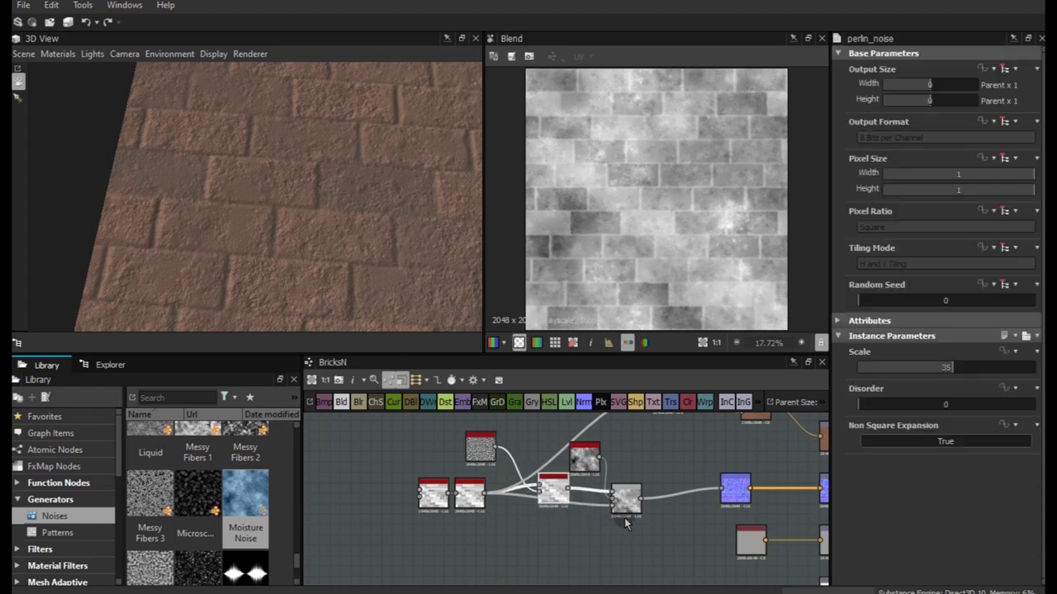
pyautogui.click(626, 509)
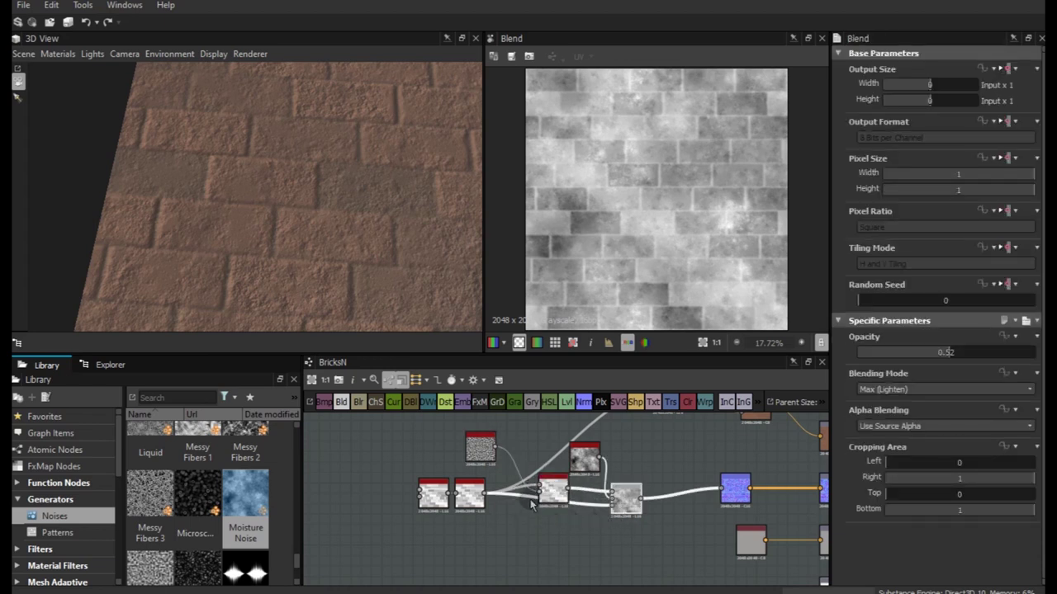
pyautogui.click(554, 506)
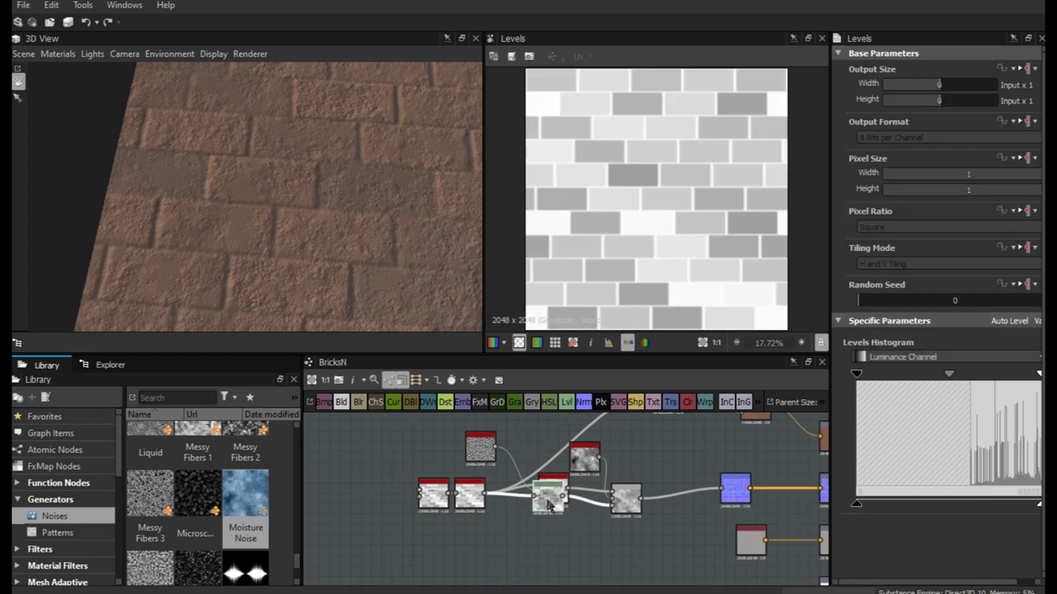
# Place the Levels node below the white node and pull its white point down
pyautogui.moveTo(555, 510); pyautogui.dragTo(560, 567)
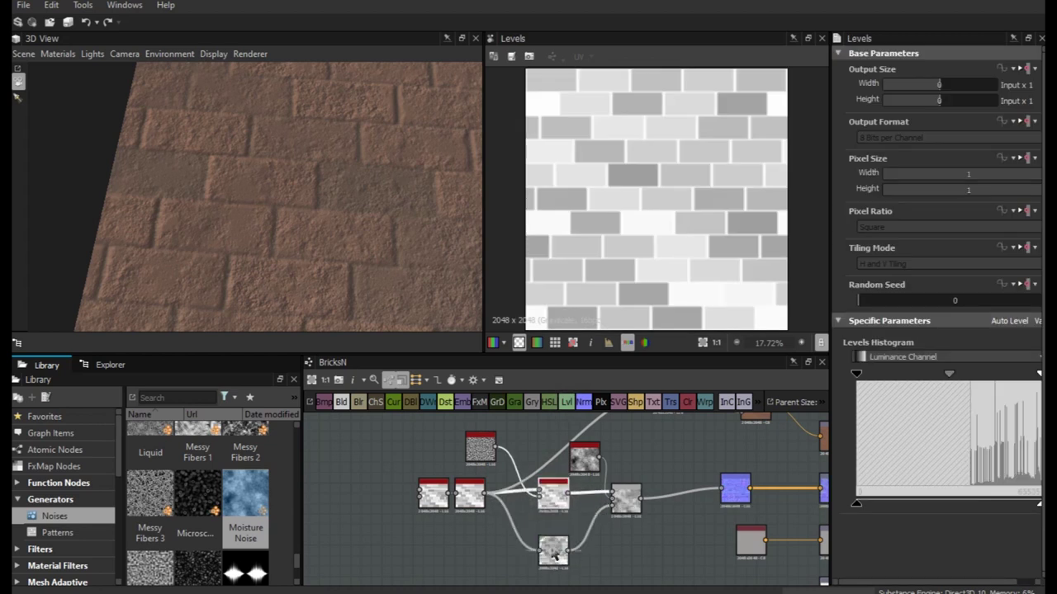
pyautogui.moveTo(556, 508); pyautogui.dragTo(551, 541)
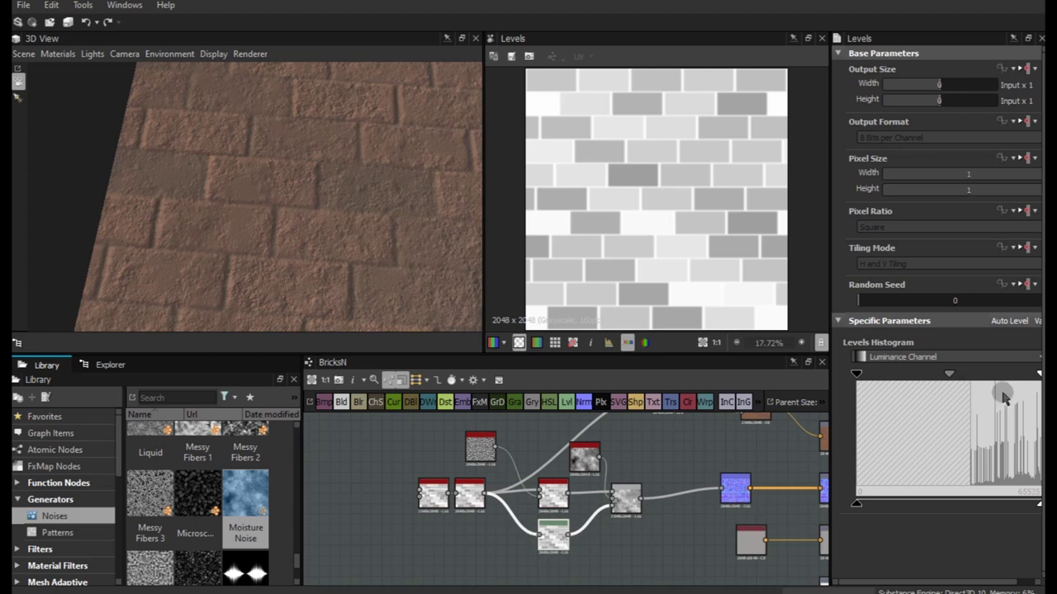
pyautogui.moveTo(1038, 375); pyautogui.dragTo(974, 374)
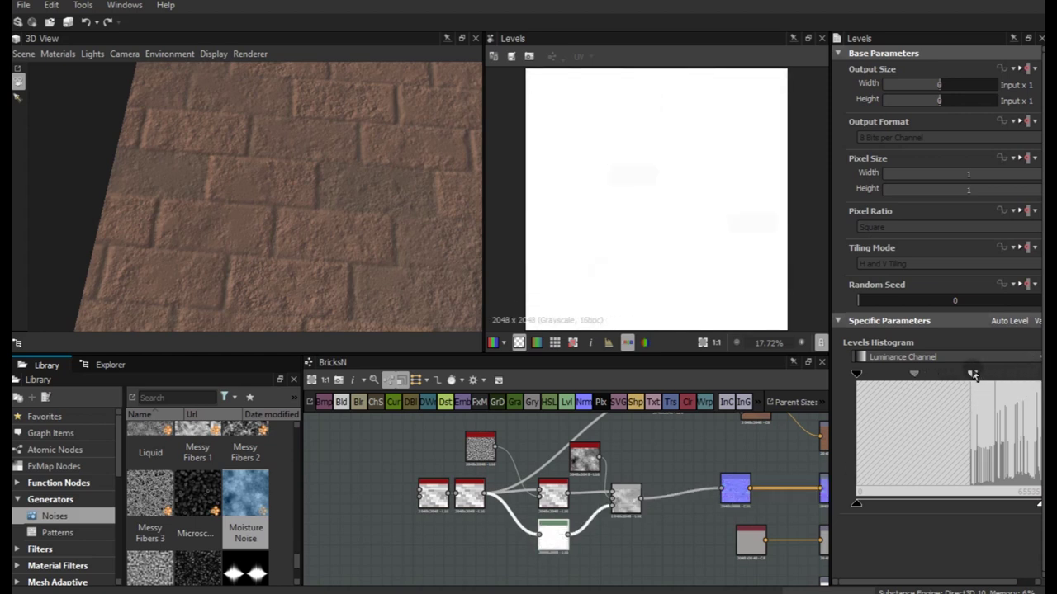
pyautogui.moveTo(974, 374); pyautogui.dragTo(890, 373)
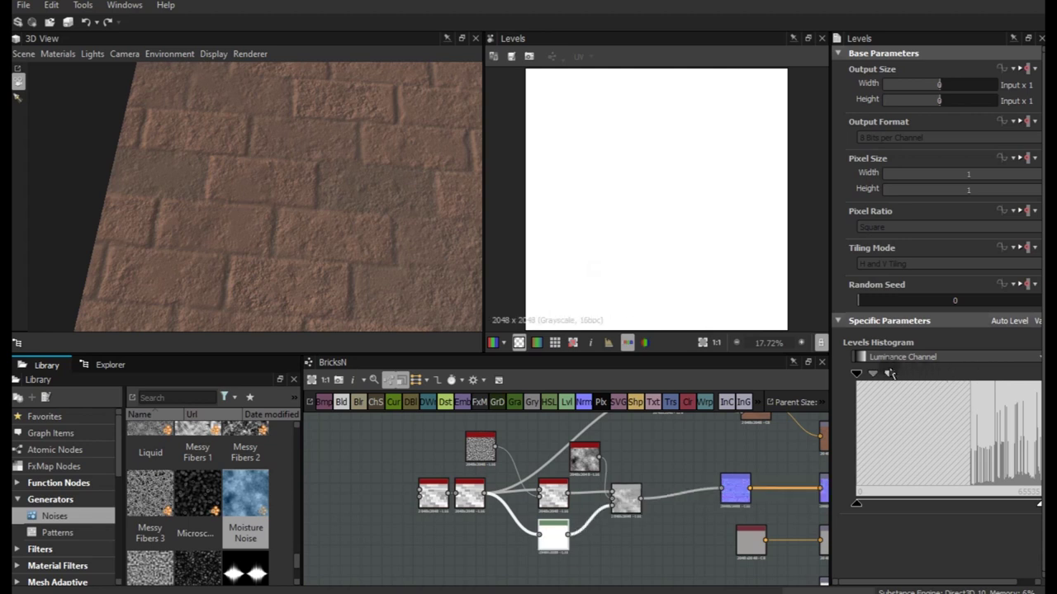
# Restore the Levels white point to full range and raise the black point to darken most bricks
pyautogui.moveTo(446, 248); pyautogui.dragTo(339, 284)
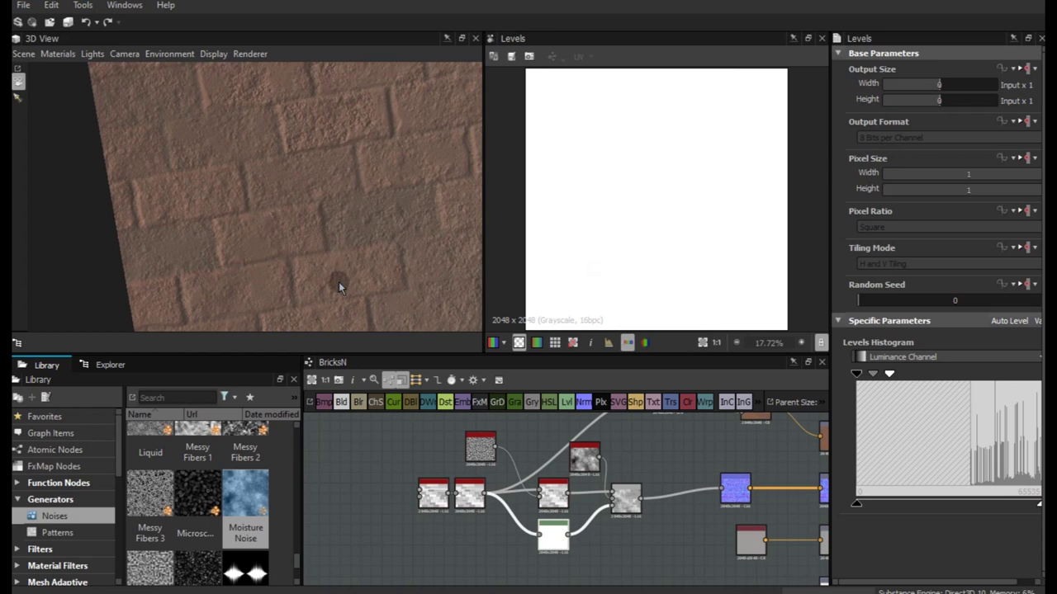
pyautogui.scroll(3, 338, 289)
pyautogui.scroll(3, 382, 314)
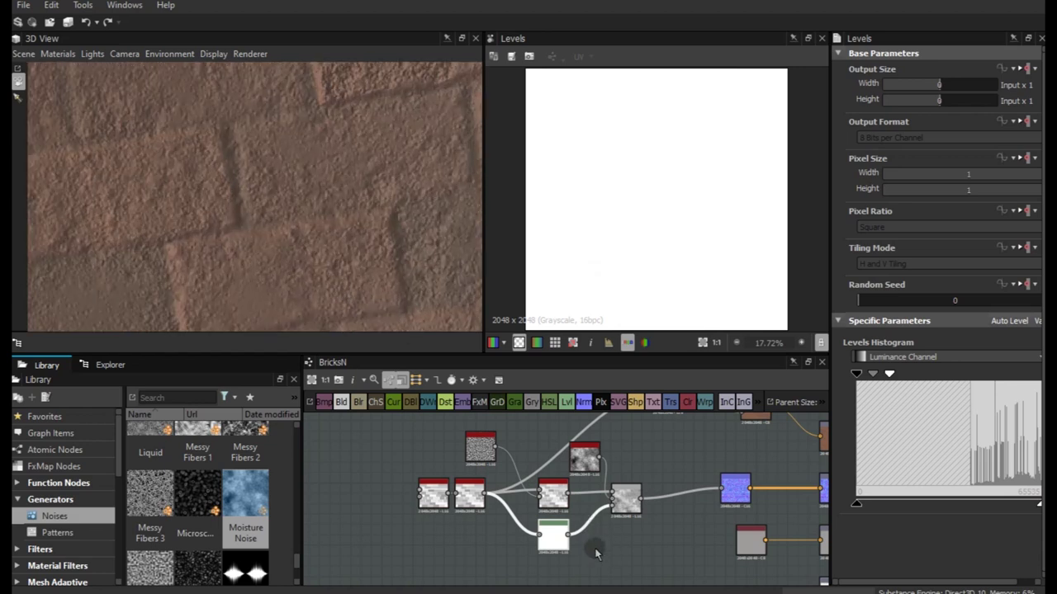
pyautogui.moveTo(881, 376); pyautogui.dragTo(944, 376)
pyautogui.moveTo(1008, 376); pyautogui.dragTo(1040, 376)
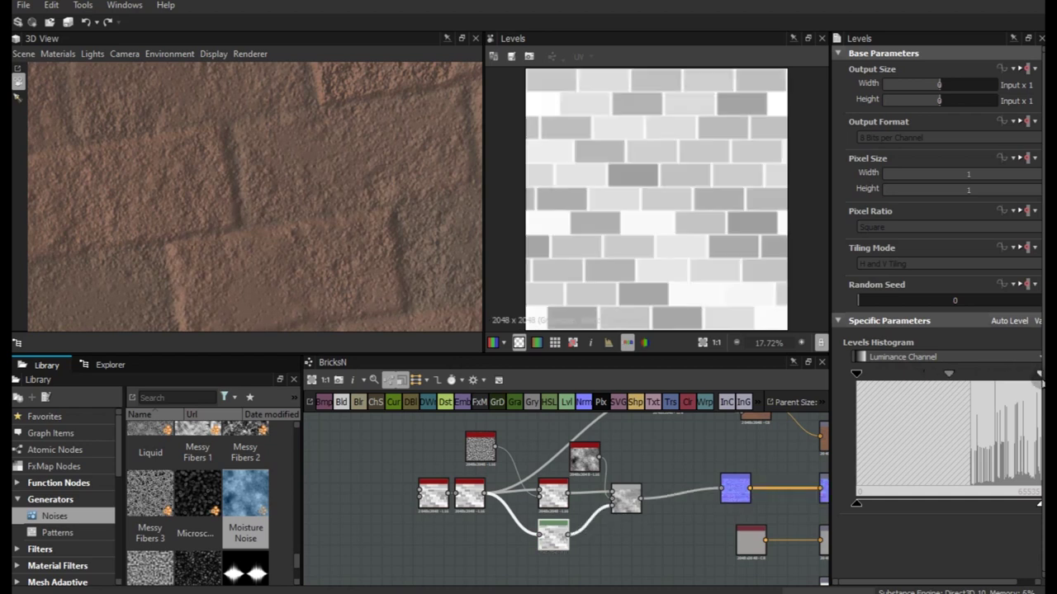
pyautogui.moveTo(884, 378); pyautogui.dragTo(1007, 380)
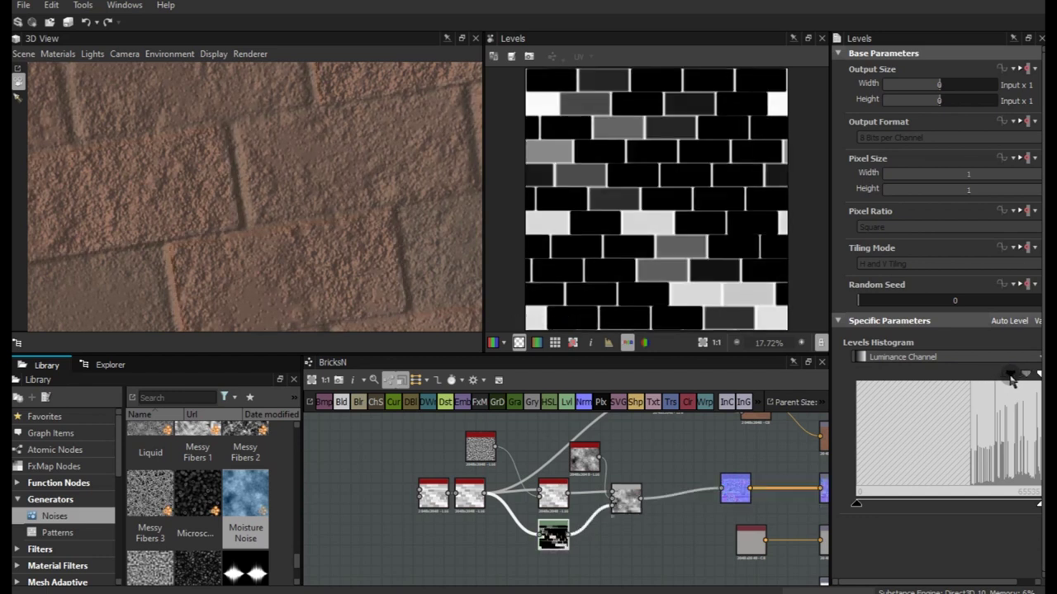
# Push the black point further so only a few bricks stay grey, then preview Blur HQ Grayscale
pyautogui.scroll(-2, 346, 219)
pyautogui.scroll(-2, 336, 248)
pyautogui.scroll(-2, 335, 258)
pyautogui.moveTo(336, 265)
pyautogui.mouseDown()
pyautogui.moveTo(316, 170)
pyautogui.moveTo(302, 212)
pyautogui.mouseUp()
pyautogui.scroll(2, 303, 207)
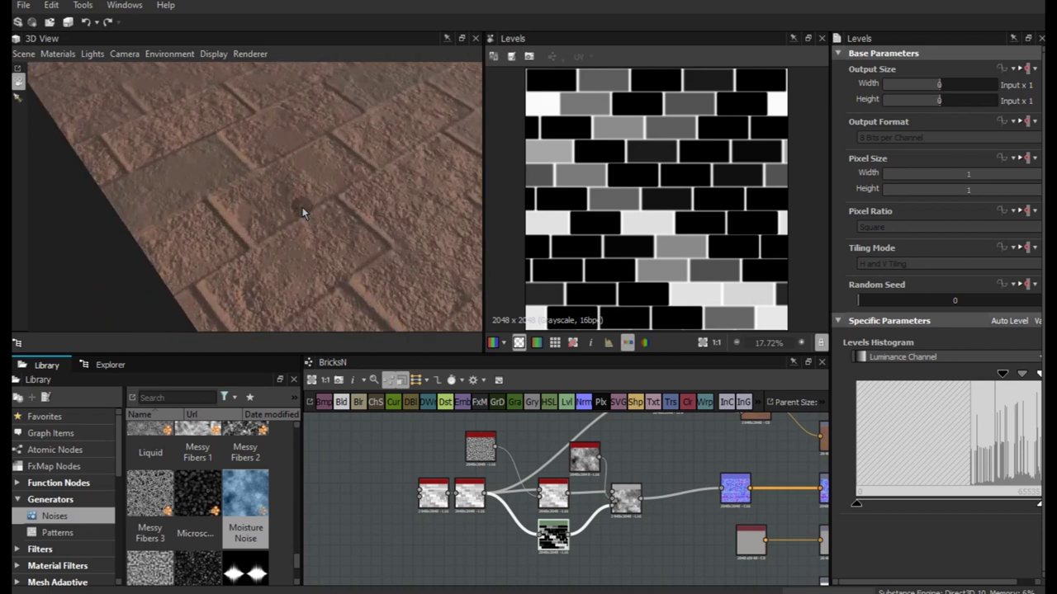
pyautogui.moveTo(287, 233)
pyautogui.mouseDown()
pyautogui.moveTo(254, 264)
pyautogui.moveTo(295, 242)
pyautogui.moveTo(255, 259)
pyautogui.moveTo(303, 246)
pyautogui.moveTo(331, 272)
pyautogui.mouseUp()
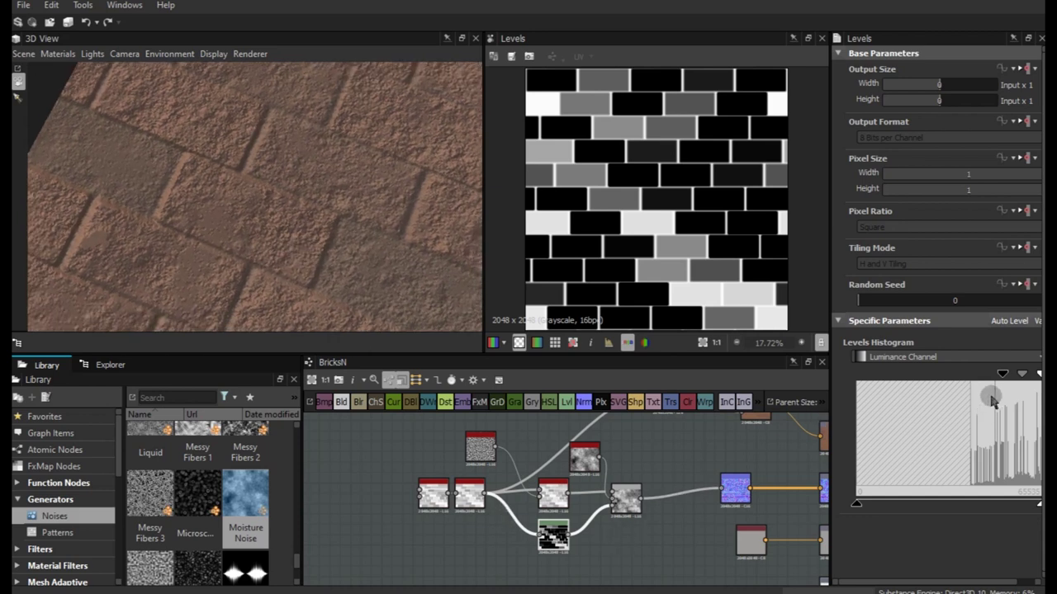
pyautogui.moveTo(1003, 374)
pyautogui.mouseDown()
pyautogui.moveTo(1025, 377)
pyautogui.moveTo(1011, 375)
pyautogui.mouseUp()
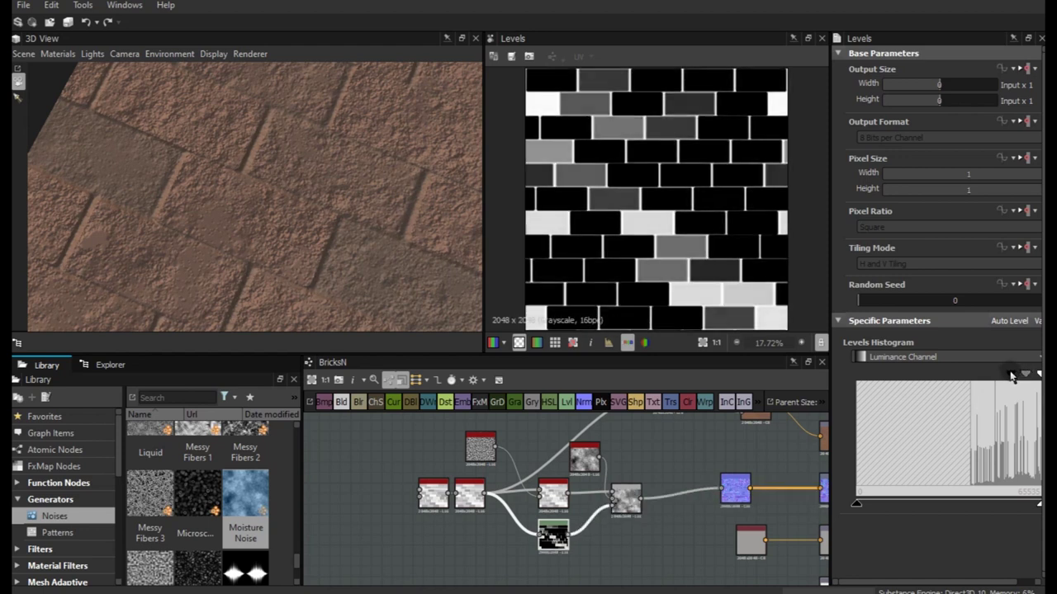
pyautogui.moveTo(271, 237); pyautogui.dragTo(276, 300)
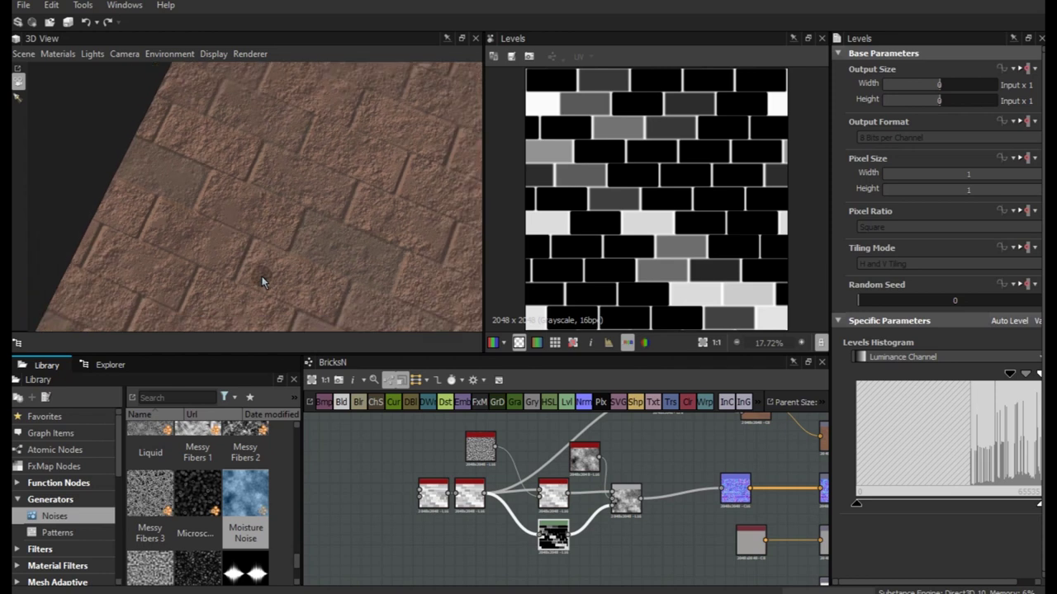
pyautogui.doubleClick(483, 506)
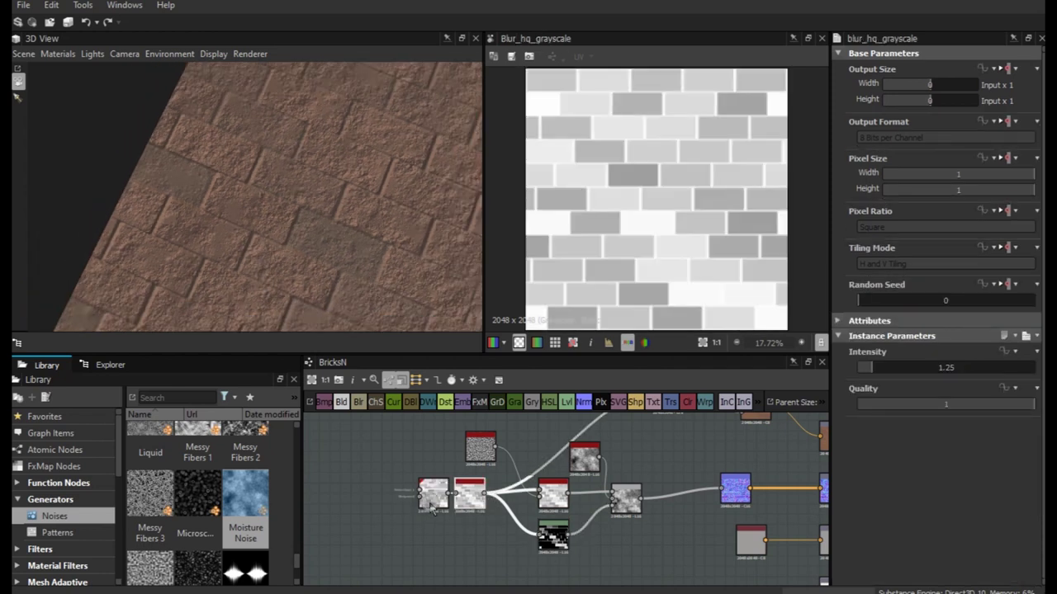
# Preview the Tile Generator, link its pattern into the Levels node, then preview Moisture Noise
pyautogui.click(439, 509)
pyautogui.doubleClick(439, 508)
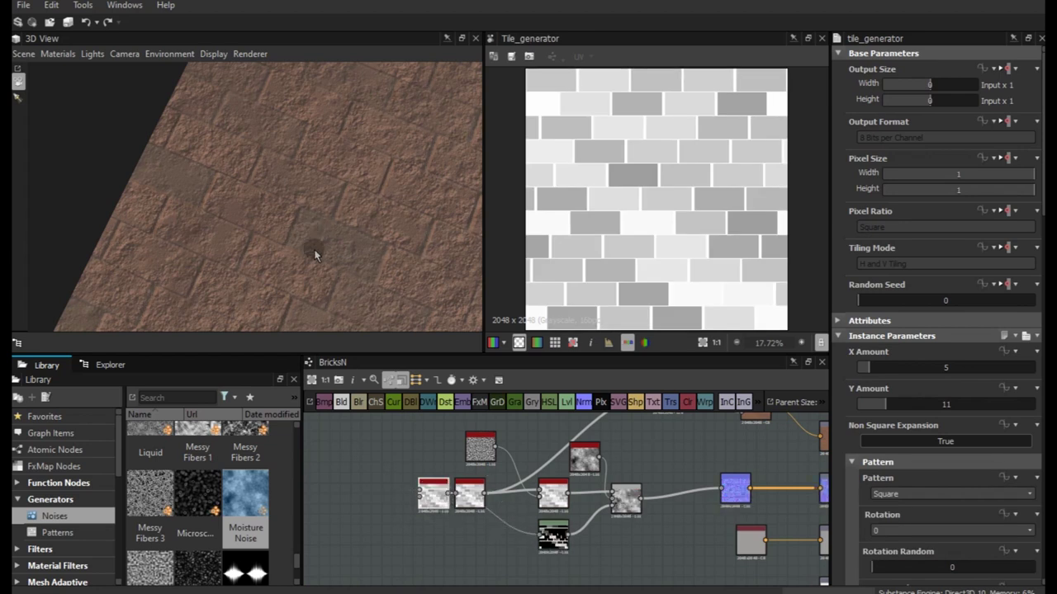
pyautogui.scroll(3, 314, 252)
pyautogui.scroll(3, 313, 249)
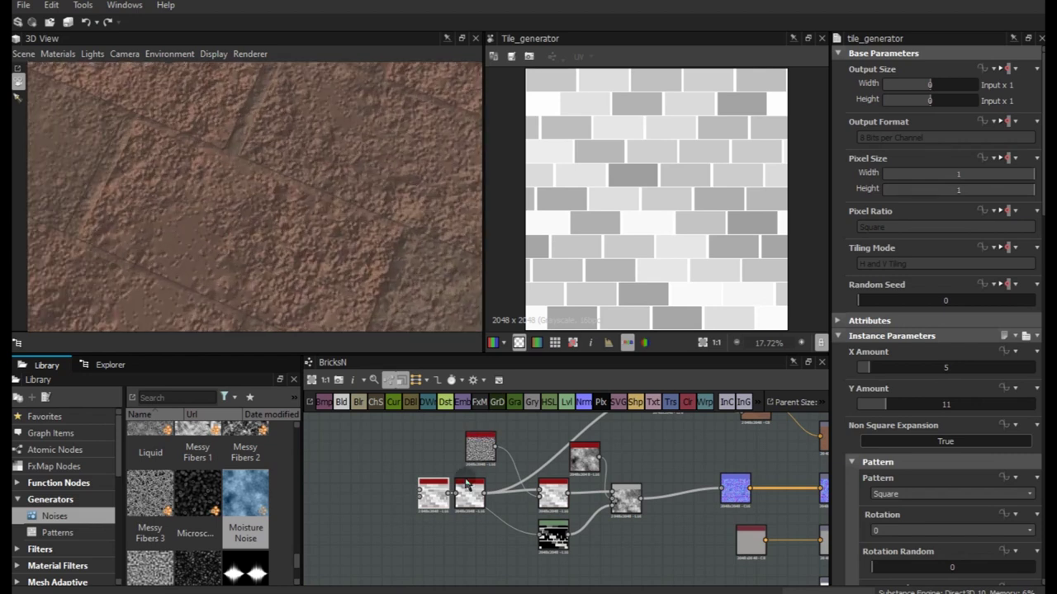
pyautogui.moveTo(488, 496); pyautogui.dragTo(537, 531)
pyautogui.moveTo(285, 257); pyautogui.dragTo(350, 252)
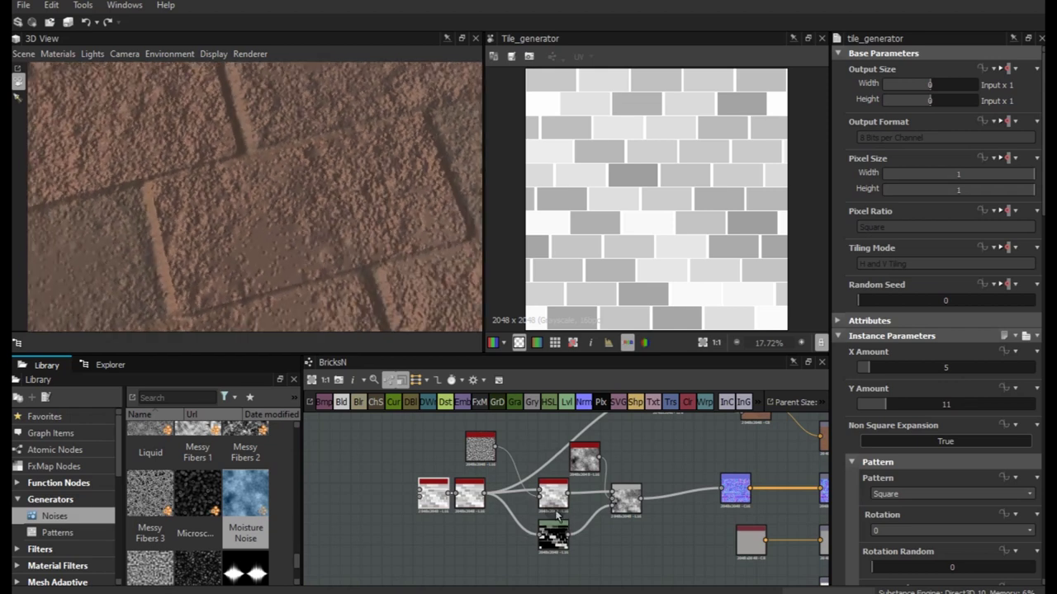
pyautogui.doubleClick(585, 457)
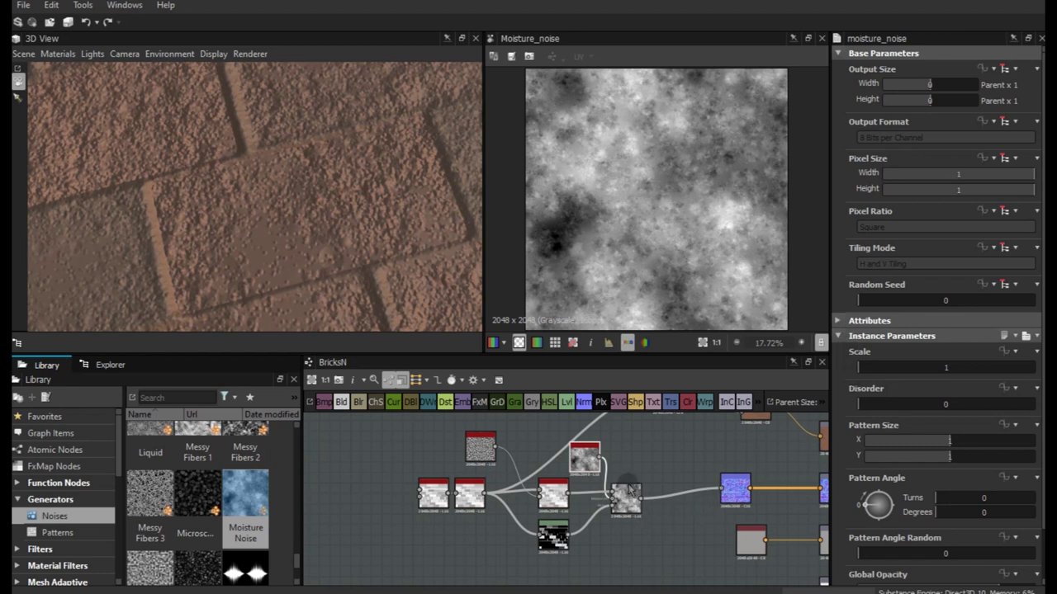
# Rearrange the Moisture Noise and small noise nodes in the graph
pyautogui.moveTo(601, 469); pyautogui.dragTo(549, 444)
pyautogui.moveTo(474, 456); pyautogui.dragTo(512, 505, button='middle')
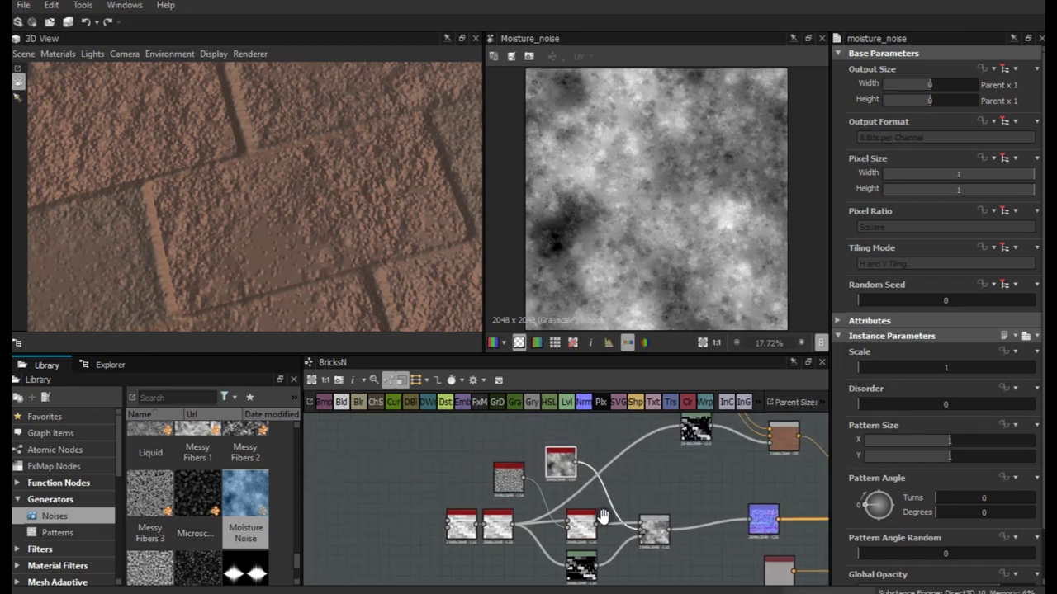
pyautogui.moveTo(512, 506); pyautogui.dragTo(442, 500)
pyautogui.moveTo(556, 490); pyautogui.dragTo(525, 484)
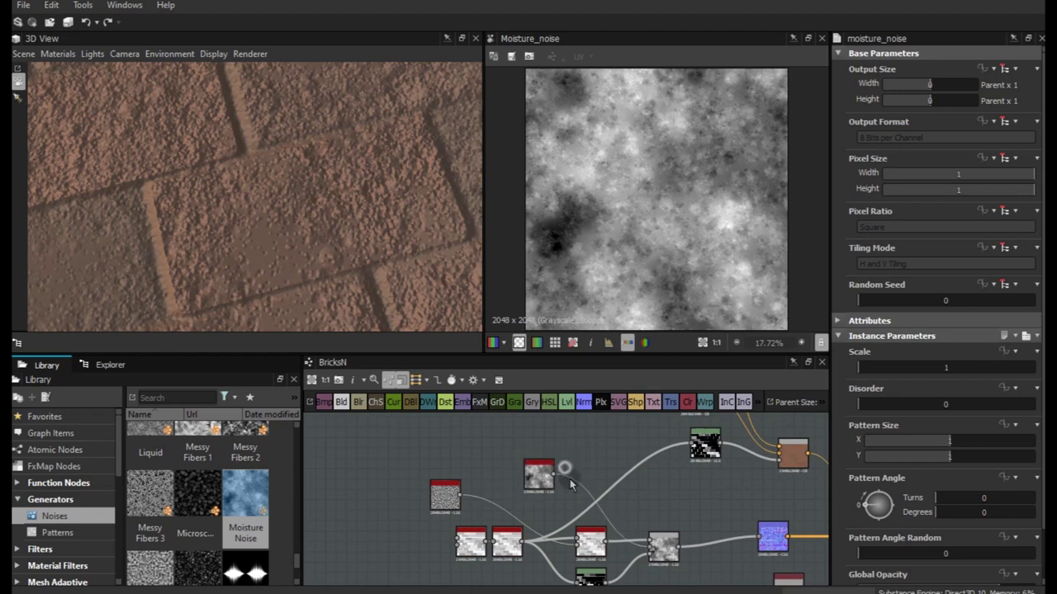
# Add a Blur HQ Grayscale node after the moisture noise, set Quality to 1, and lower its Intensity
pyautogui.press('space')
pyautogui.write('hq')
pyautogui.click(628, 187)
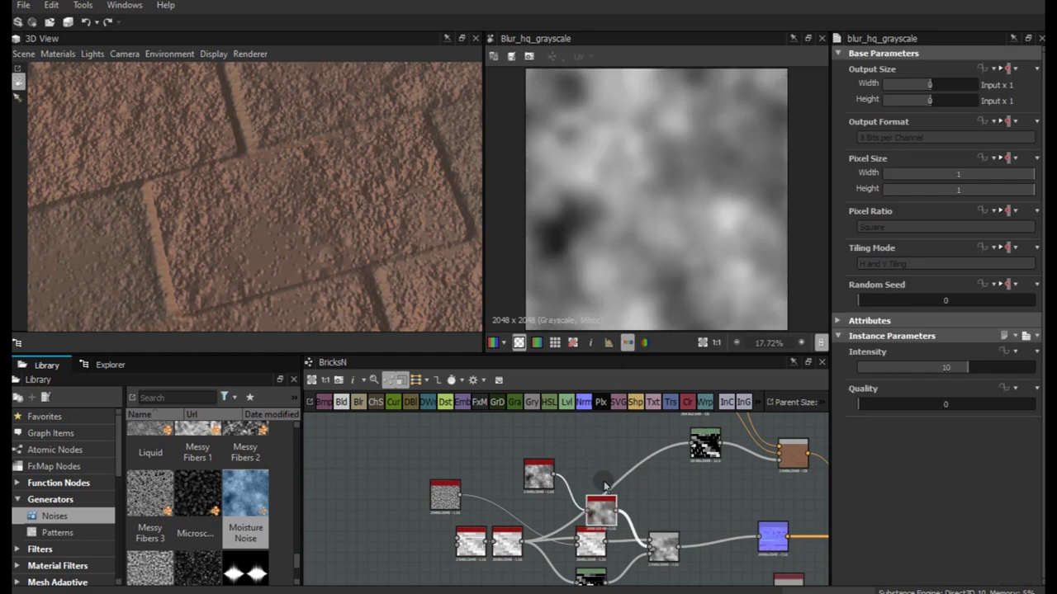
pyautogui.moveTo(609, 512); pyautogui.dragTo(588, 478)
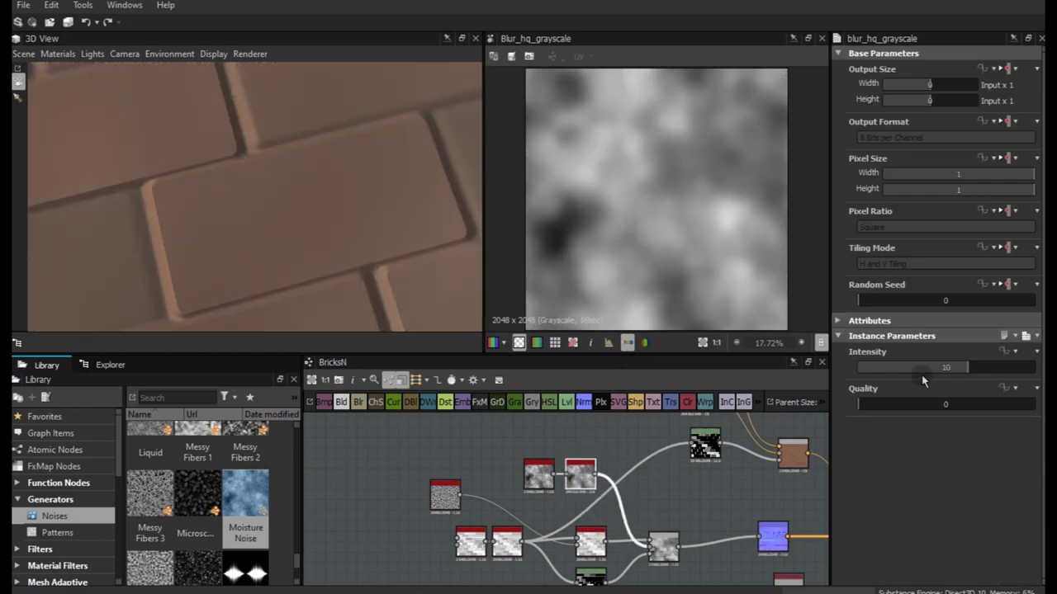
pyautogui.moveTo(908, 405); pyautogui.dragTo(990, 406)
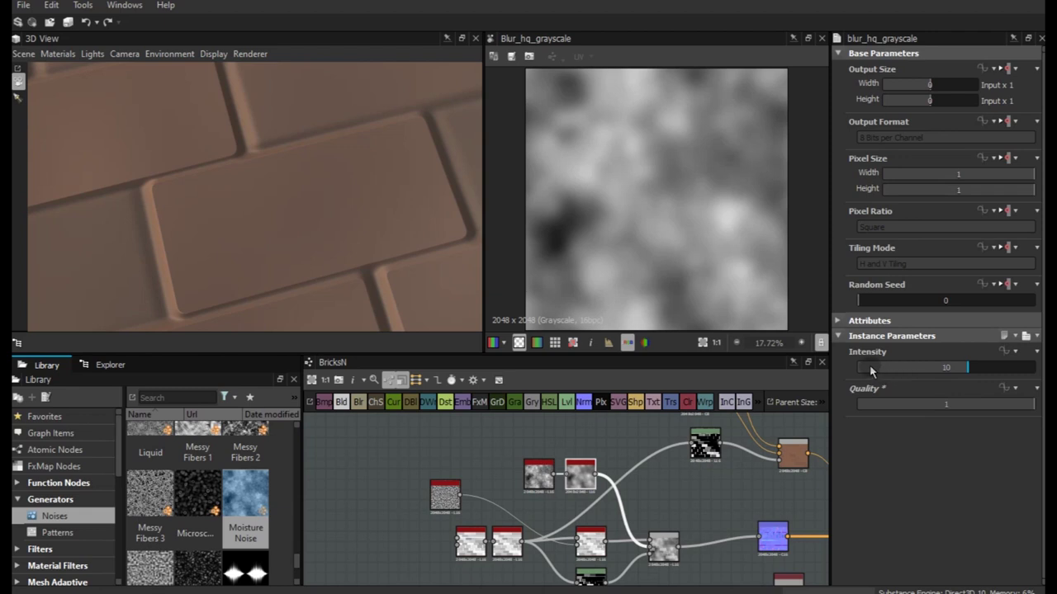
pyautogui.moveTo(870, 368); pyautogui.dragTo(861, 368)
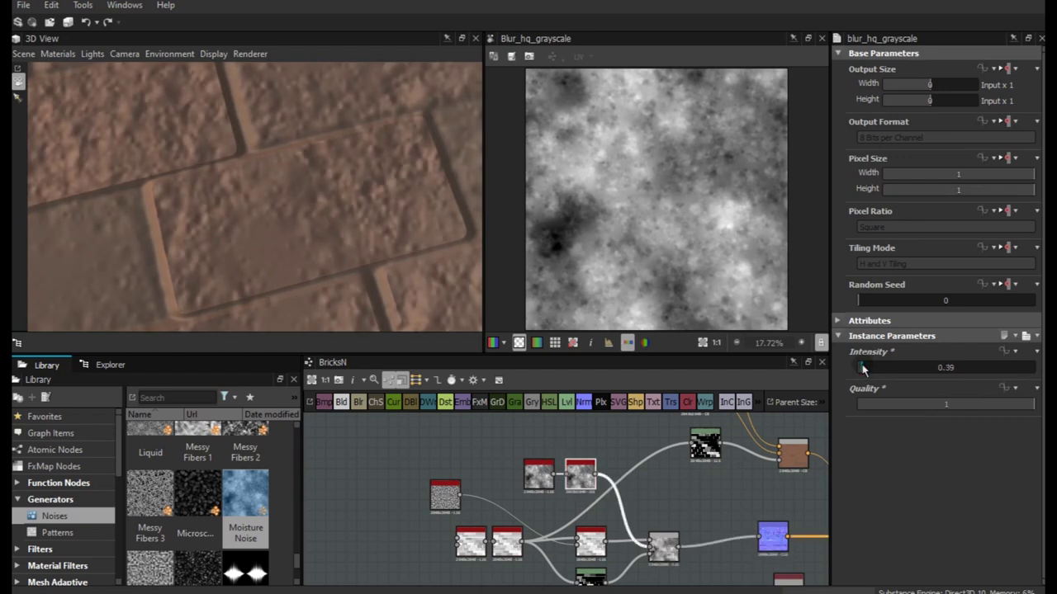
# Try blur Intensity values 0.72 and 2.43, then settle on 1.11
pyautogui.moveTo(861, 369); pyautogui.dragTo(860, 369)
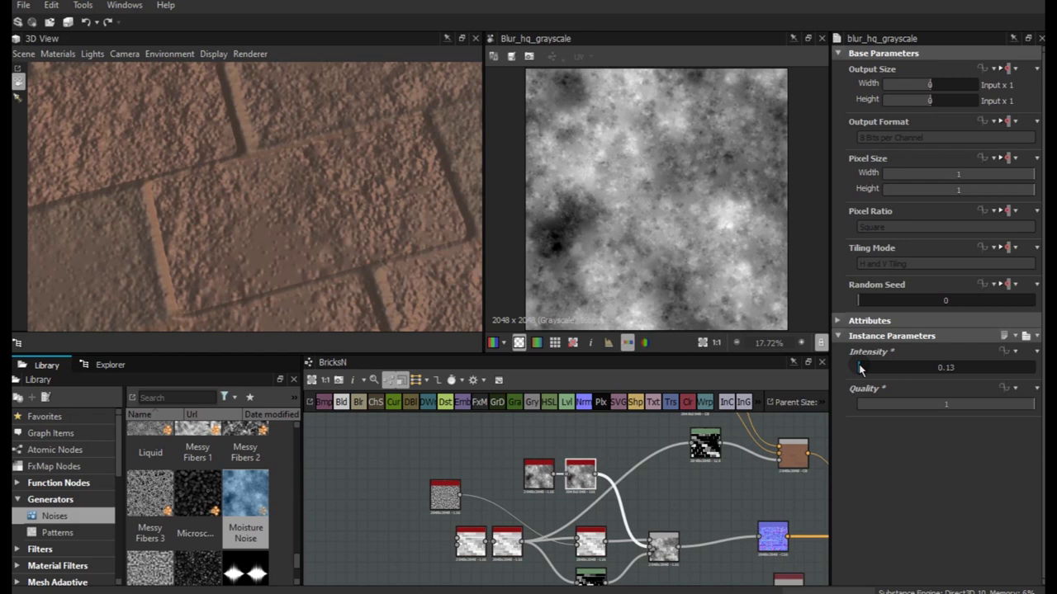
pyautogui.moveTo(229, 193); pyautogui.dragTo(331, 273)
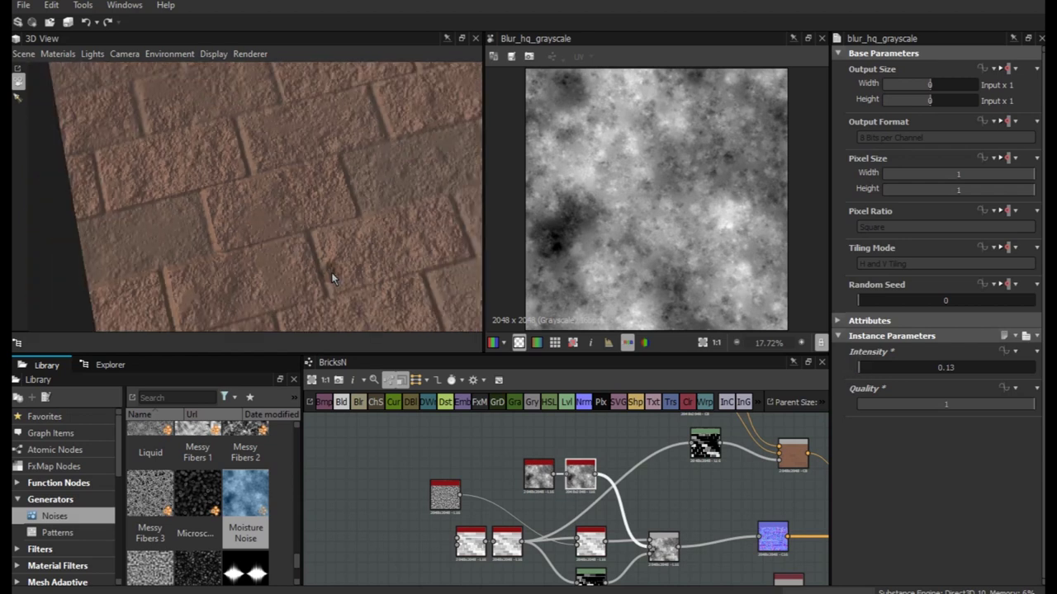
pyautogui.moveTo(611, 562); pyautogui.dragTo(583, 539, button='middle')
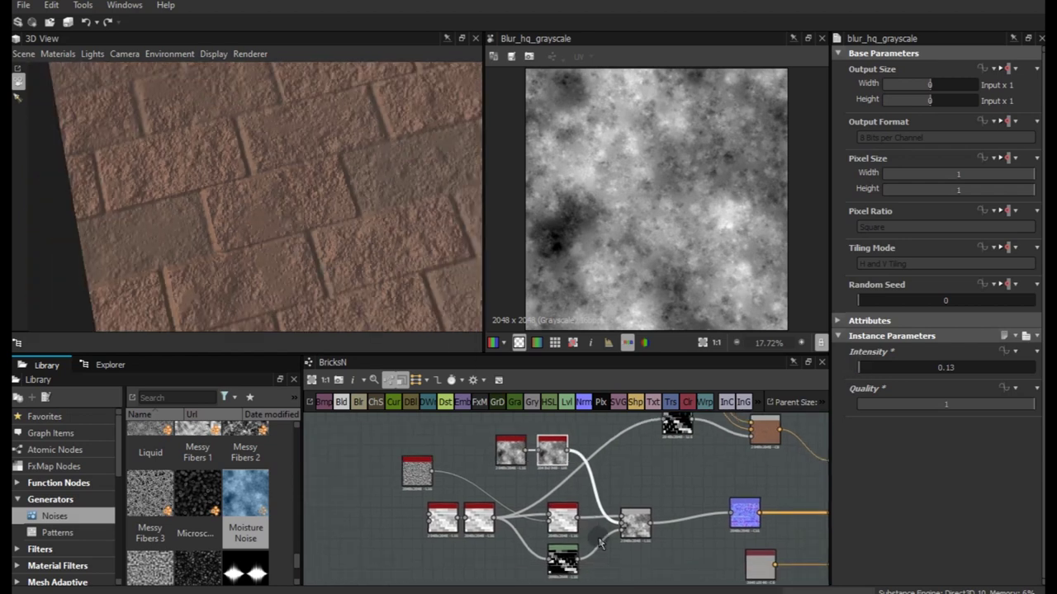
pyautogui.scroll(3, 235, 202)
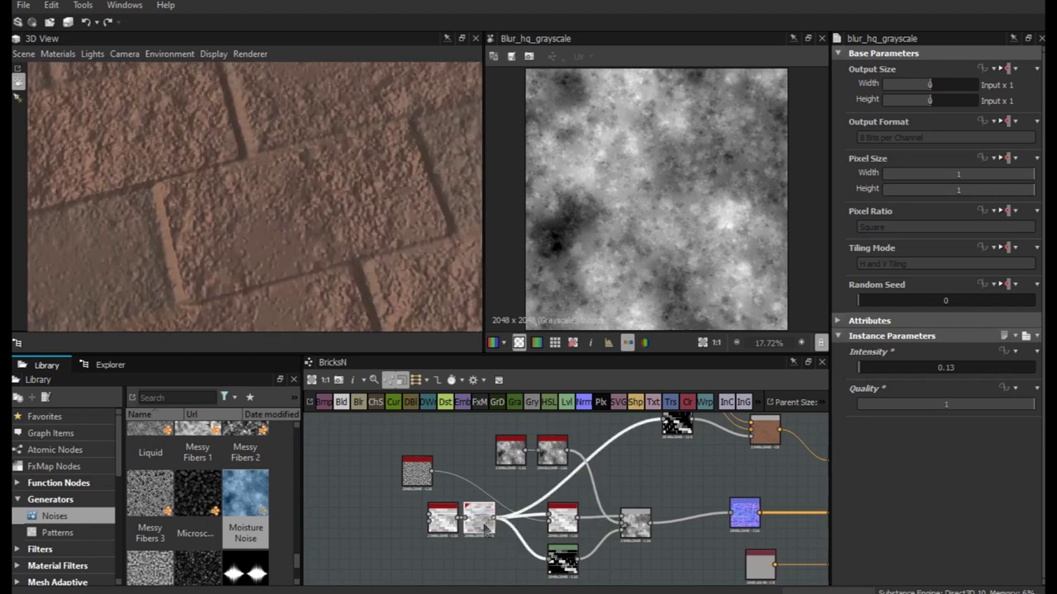
pyautogui.click(865, 368)
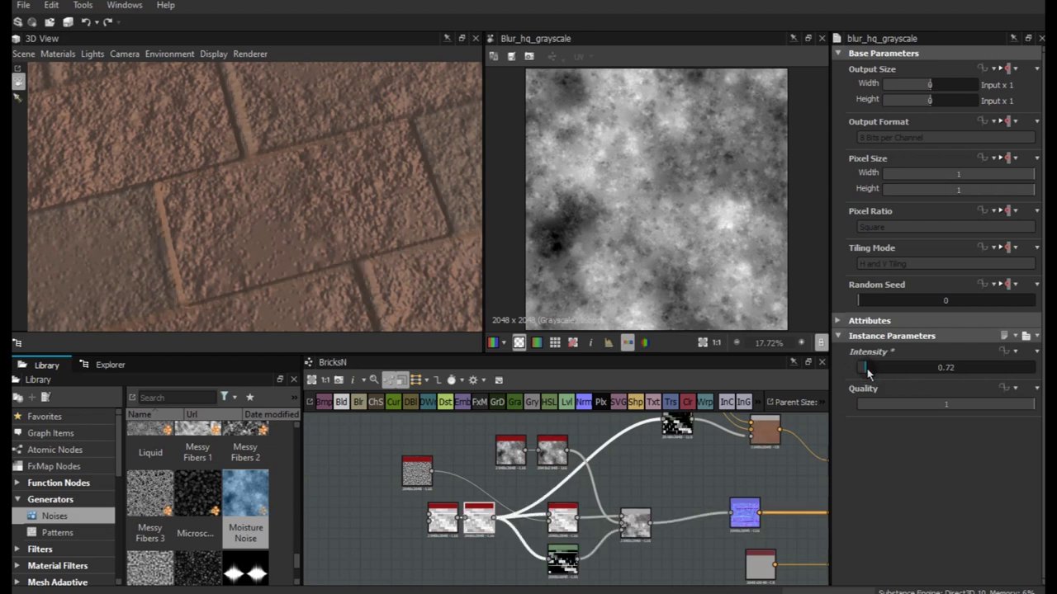
pyautogui.click(870, 368)
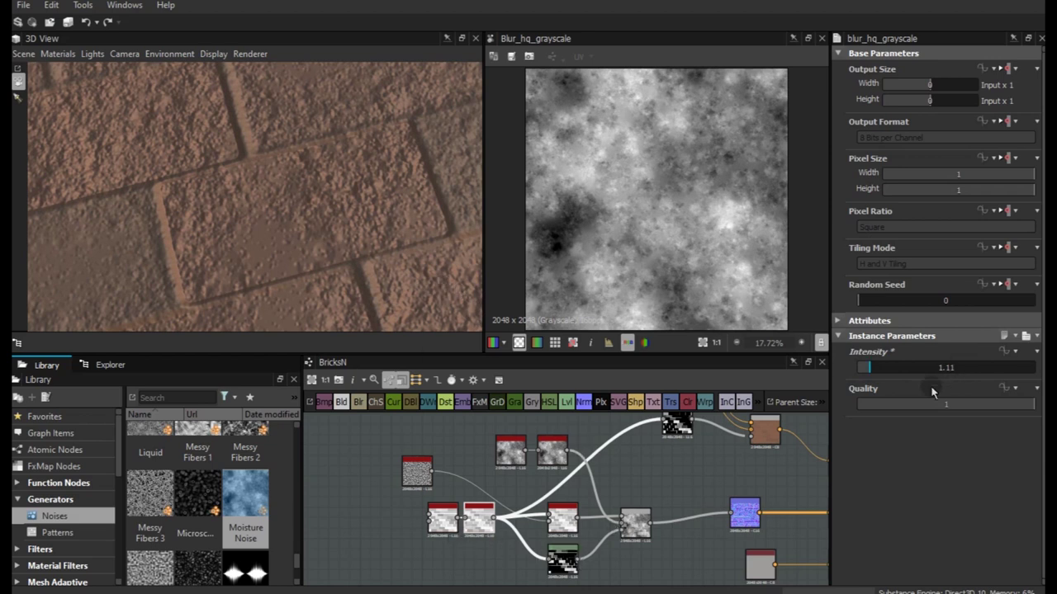
pyautogui.click(885, 368)
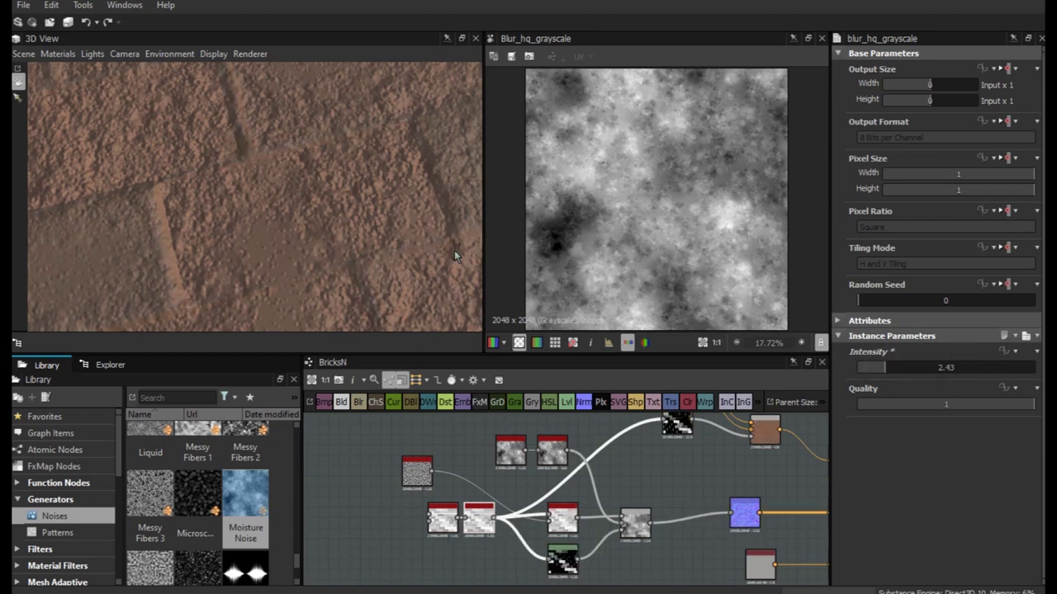
pyautogui.click(871, 369)
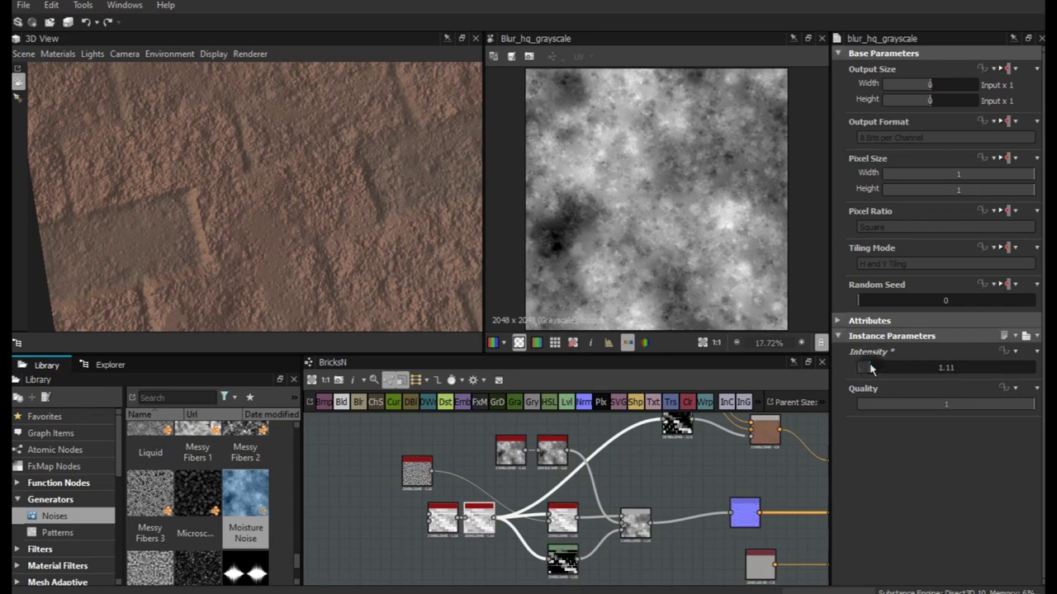
pyautogui.moveTo(437, 227); pyautogui.dragTo(425, 234)
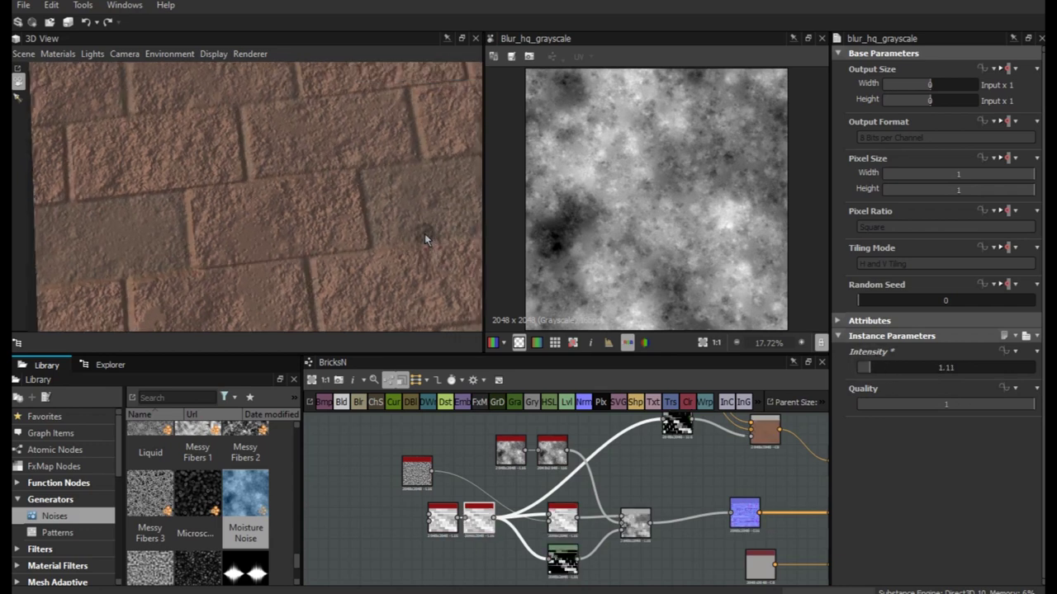
pyautogui.click(512, 452)
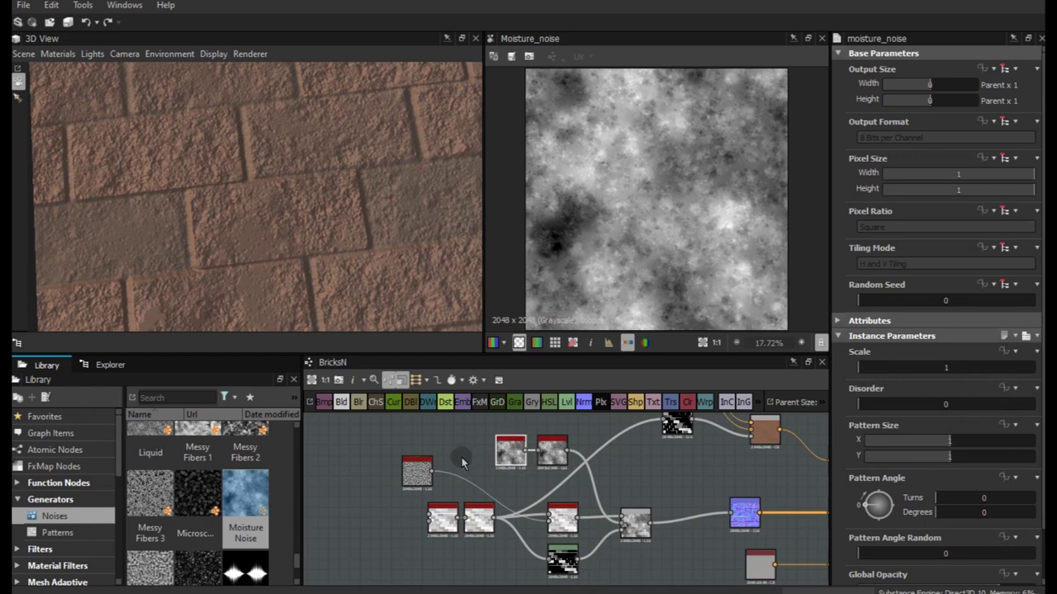
# Box-select Moisture Noise and Blur HQ, then add a Levels node after the blur
pyautogui.scroll(2, 492, 446)
pyautogui.scroll(2, 529, 434)
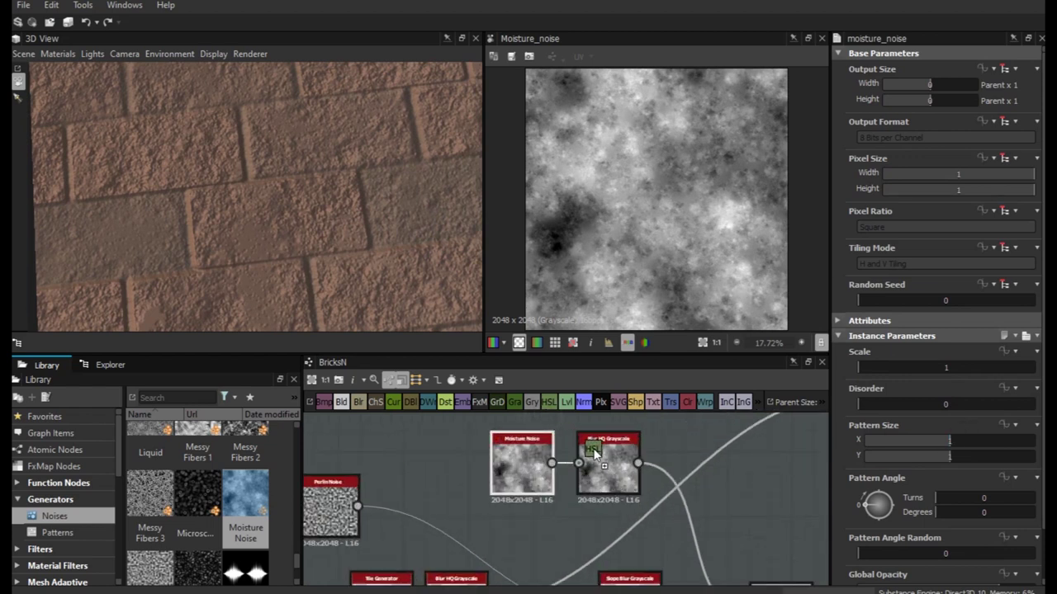
pyautogui.moveTo(454, 452)
pyautogui.mouseDown()
pyautogui.moveTo(630, 493)
pyautogui.moveTo(564, 467)
pyautogui.mouseUp()
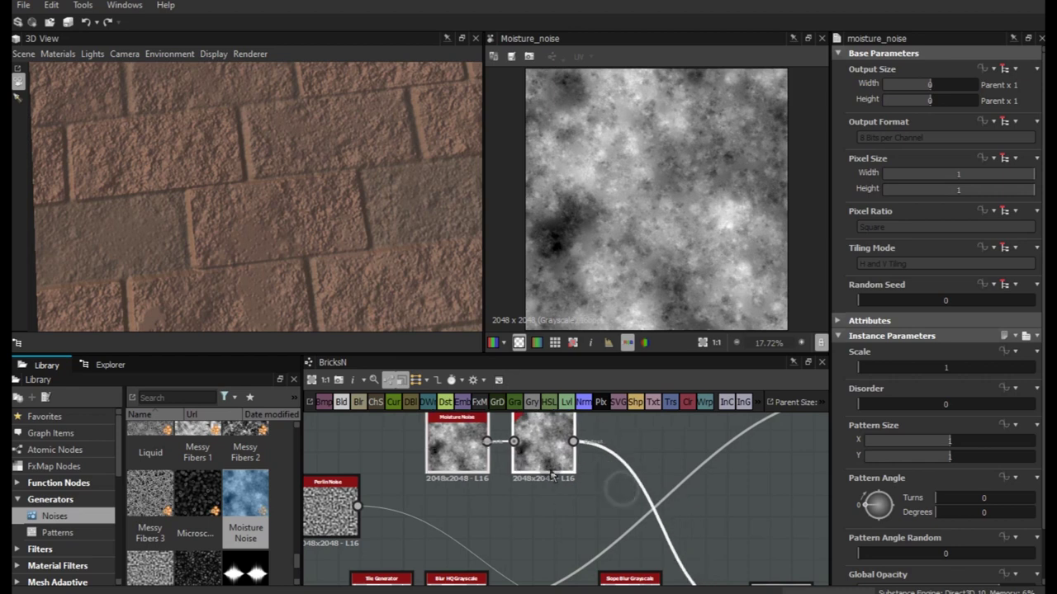
pyautogui.click(566, 402)
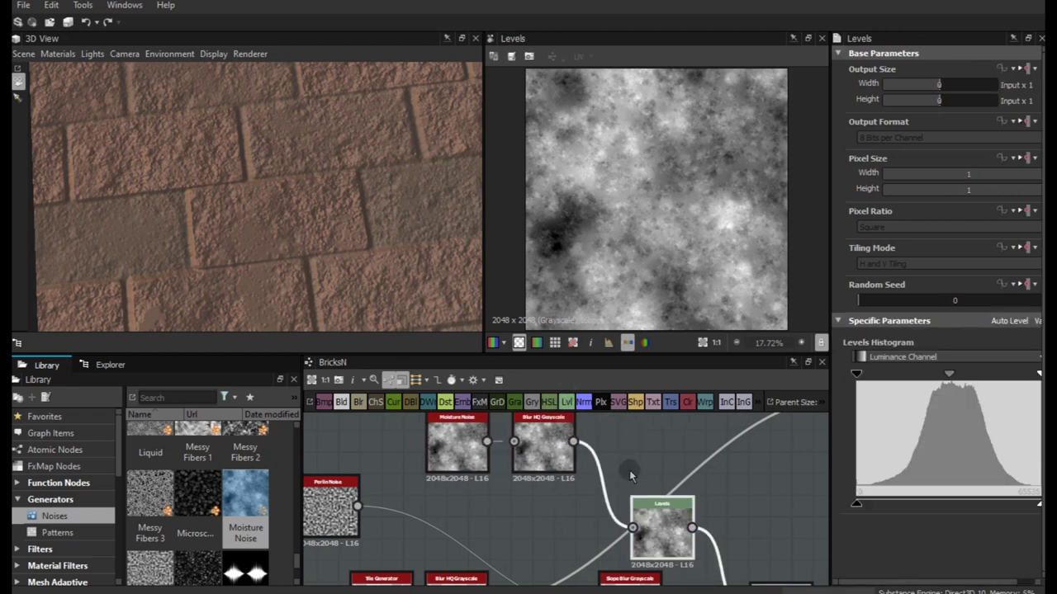
# Place the new Levels node beside Blur HQ and raise the moisture map's darkest output level
pyautogui.moveTo(660, 549); pyautogui.dragTo(650, 485)
pyautogui.moveTo(652, 504); pyautogui.dragTo(652, 544, button='middle')
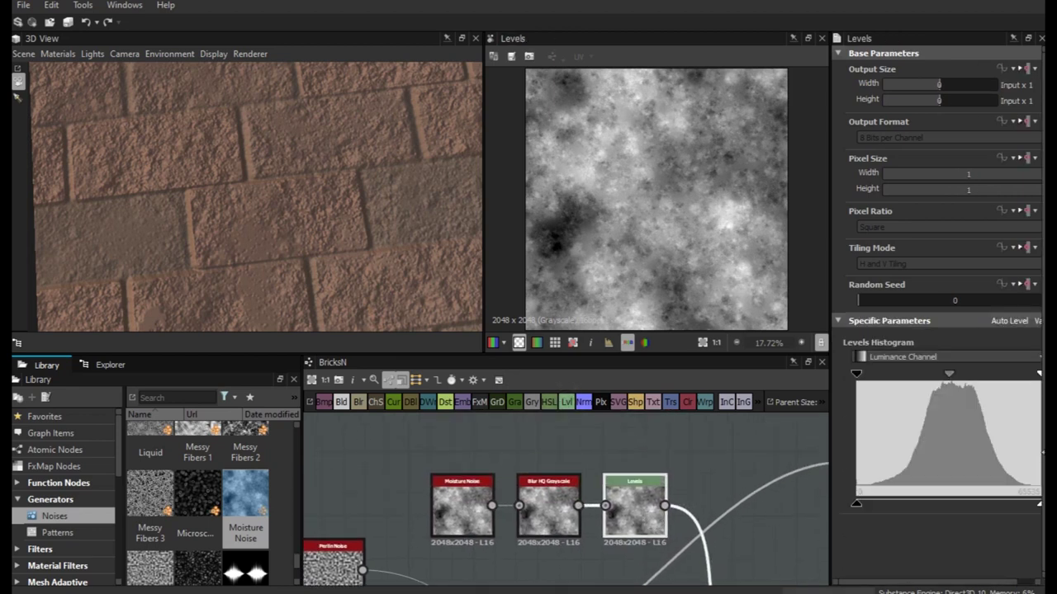
pyautogui.moveTo(855, 507); pyautogui.dragTo(982, 505)
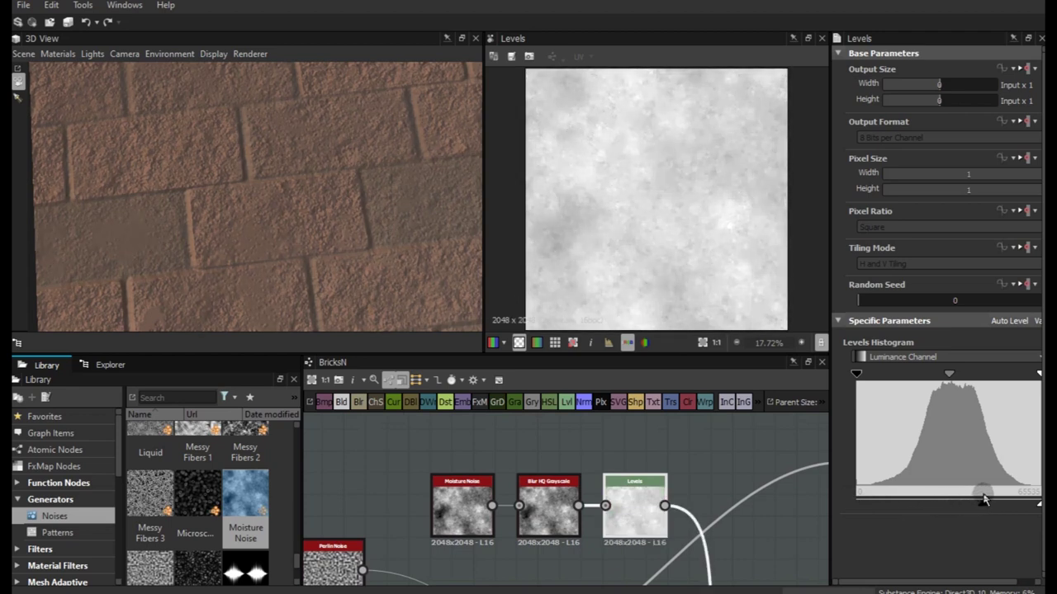
pyautogui.moveTo(412, 282)
pyautogui.mouseDown()
pyautogui.moveTo(436, 212)
pyautogui.moveTo(425, 189)
pyautogui.moveTo(211, 186)
pyautogui.moveTo(264, 243)
pyautogui.mouseUp()
pyautogui.moveTo(982, 504); pyautogui.dragTo(908, 499)
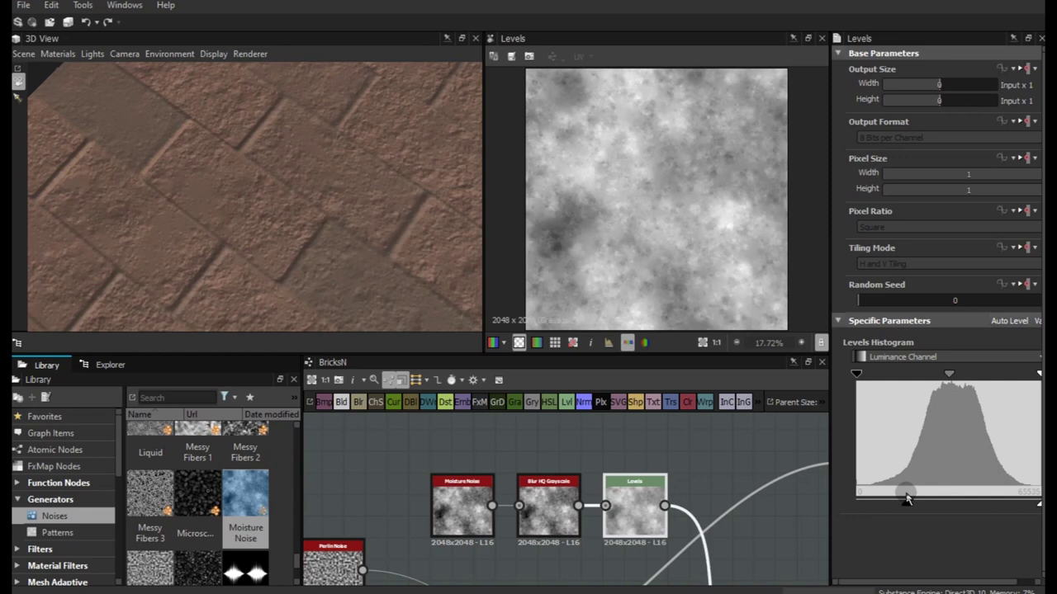
# Lower the brightest output level for a soft mid-grey mottling, checking it in 3D
pyautogui.moveTo(1039, 511)
pyautogui.mouseDown()
pyautogui.moveTo(927, 499)
pyautogui.moveTo(963, 500)
pyautogui.mouseUp()
pyautogui.moveTo(419, 277)
pyautogui.mouseDown()
pyautogui.moveTo(490, 224)
pyautogui.moveTo(524, 239)
pyautogui.mouseUp()
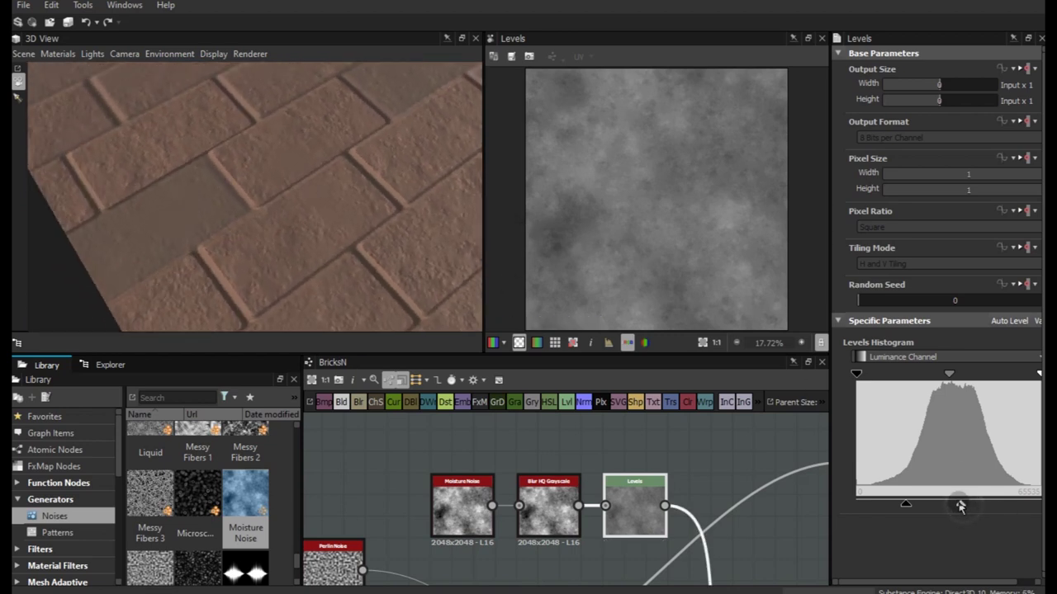
pyautogui.moveTo(965, 507); pyautogui.dragTo(975, 508)
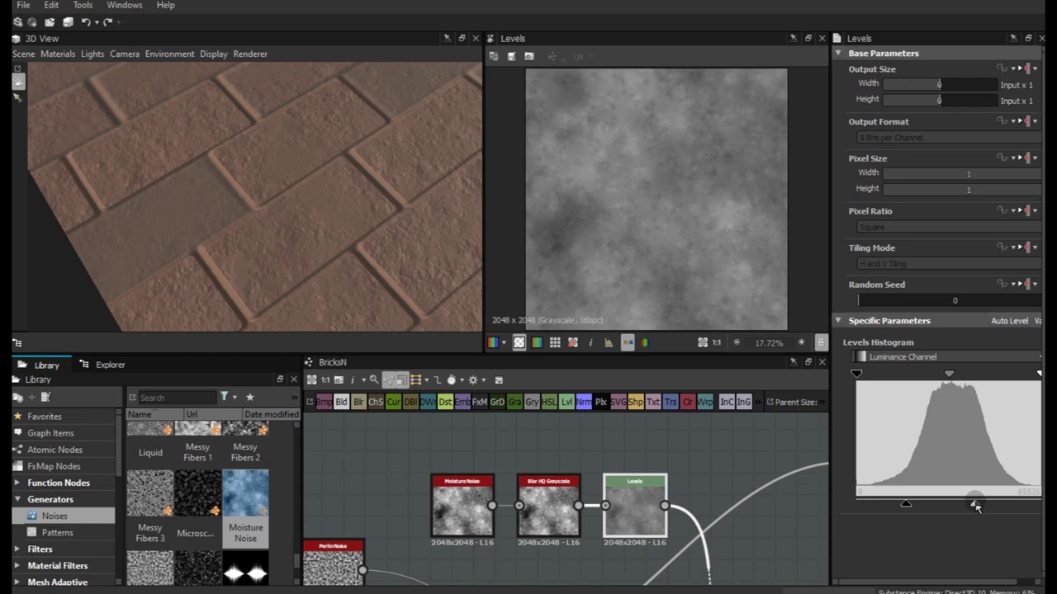
pyautogui.moveTo(276, 184)
pyautogui.mouseDown()
pyautogui.moveTo(240, 226)
pyautogui.moveTo(261, 226)
pyautogui.moveTo(564, 477)
pyautogui.moveTo(248, 245)
pyautogui.moveTo(258, 263)
pyautogui.moveTo(280, 238)
pyautogui.mouseUp()
pyautogui.scroll(2, 282, 238)
pyautogui.scroll(2, 281, 238)
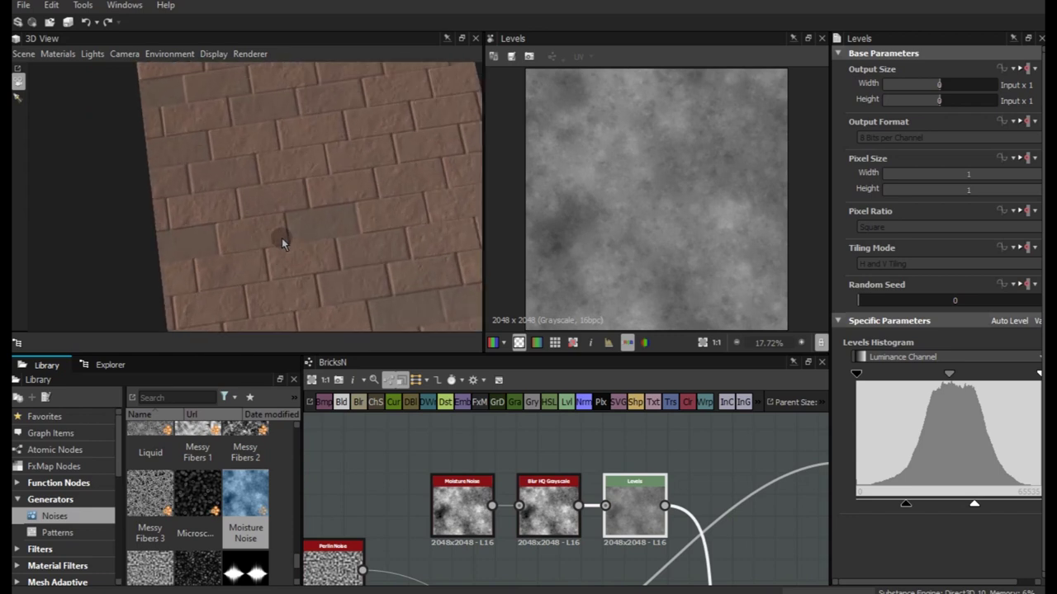
pyautogui.scroll(2, 282, 238)
pyautogui.scroll(2, 282, 238)
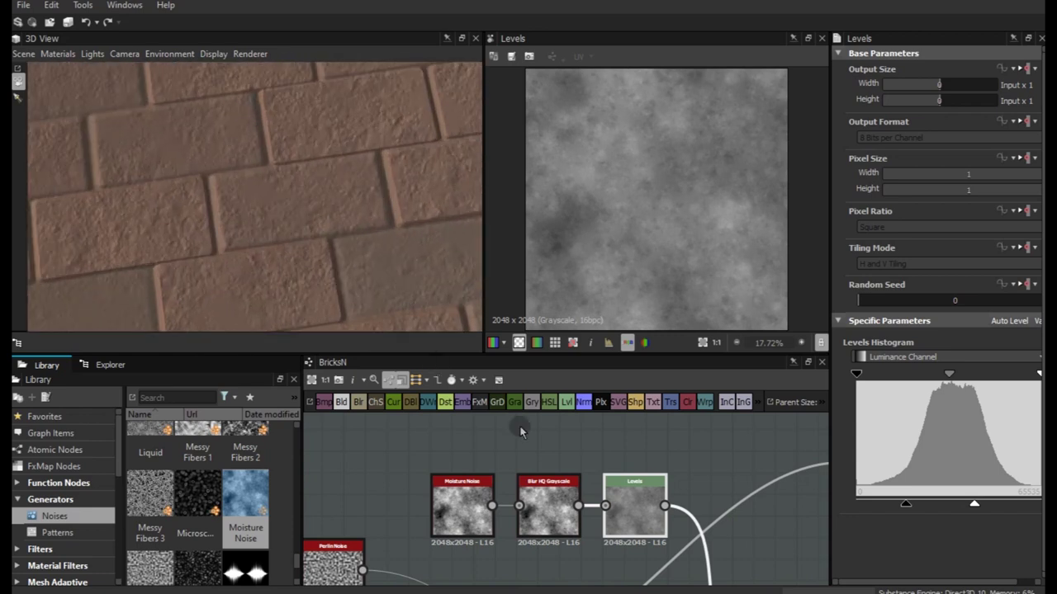
pyautogui.scroll(-2, 597, 474)
pyautogui.scroll(-2, 661, 474)
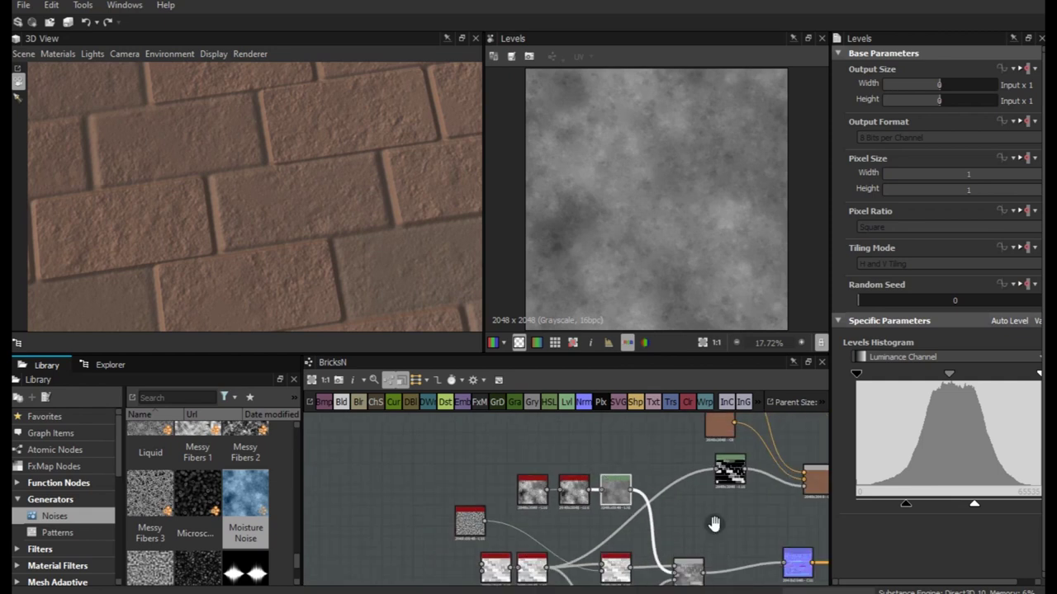
# Set the Tile Generator's Luminance Random to 0 and Scale to 0.98
pyautogui.moveTo(680, 570); pyautogui.dragTo(681, 543, button='middle')
pyautogui.doubleClick(686, 543)
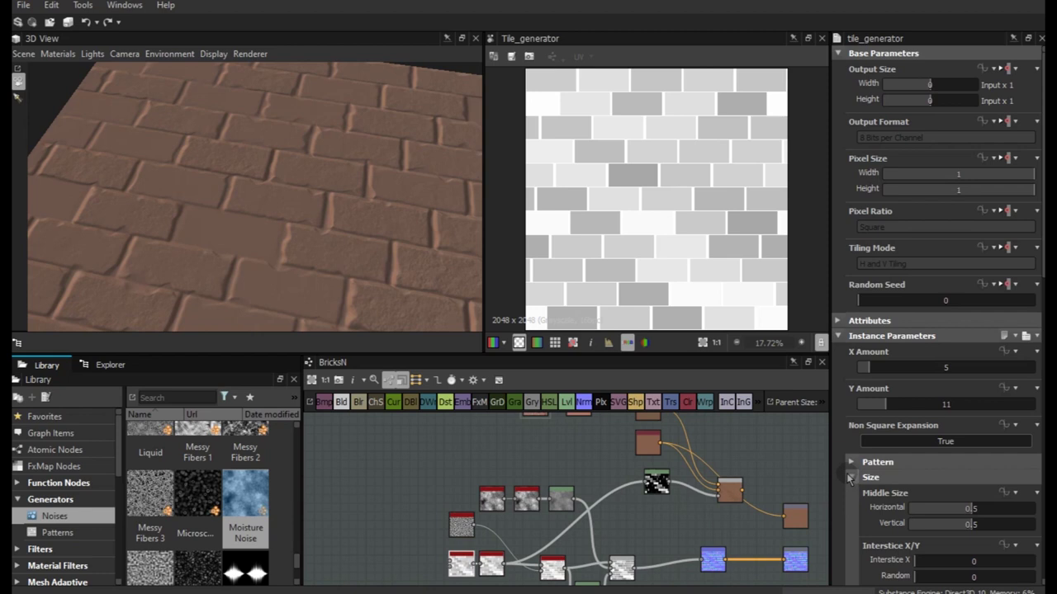
pyautogui.scroll(-2, 850, 478)
pyautogui.scroll(-5, 843, 483)
pyautogui.scroll(-4, 843, 486)
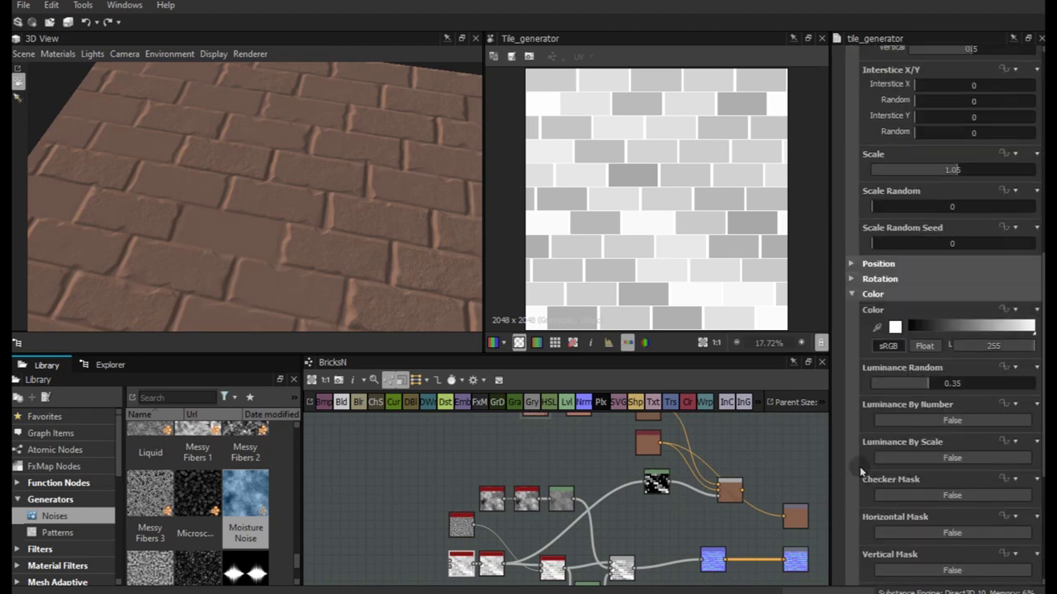
pyautogui.moveTo(888, 388); pyautogui.dragTo(856, 387)
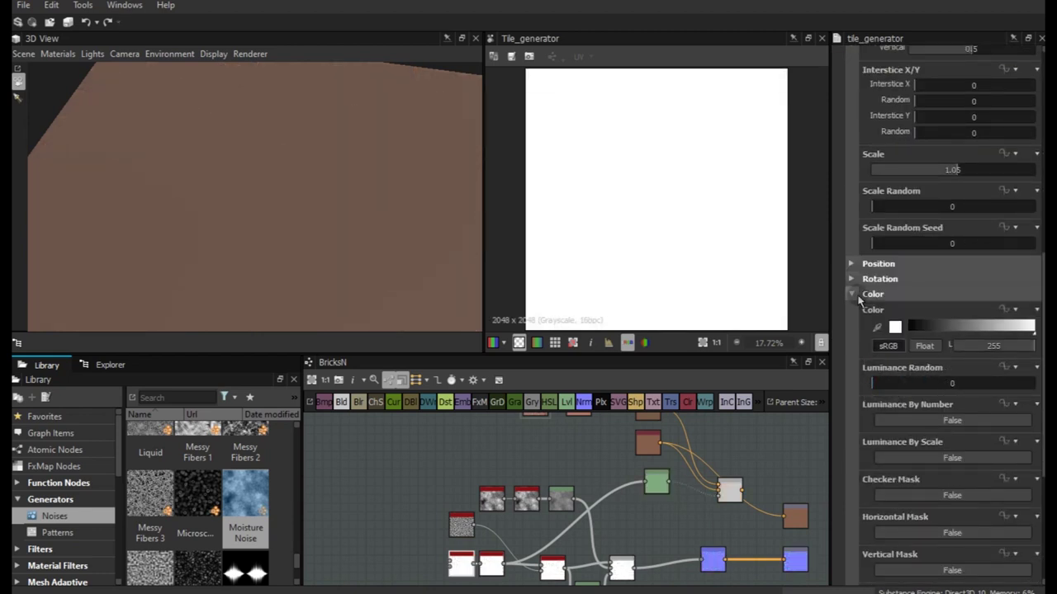
pyautogui.click(852, 294)
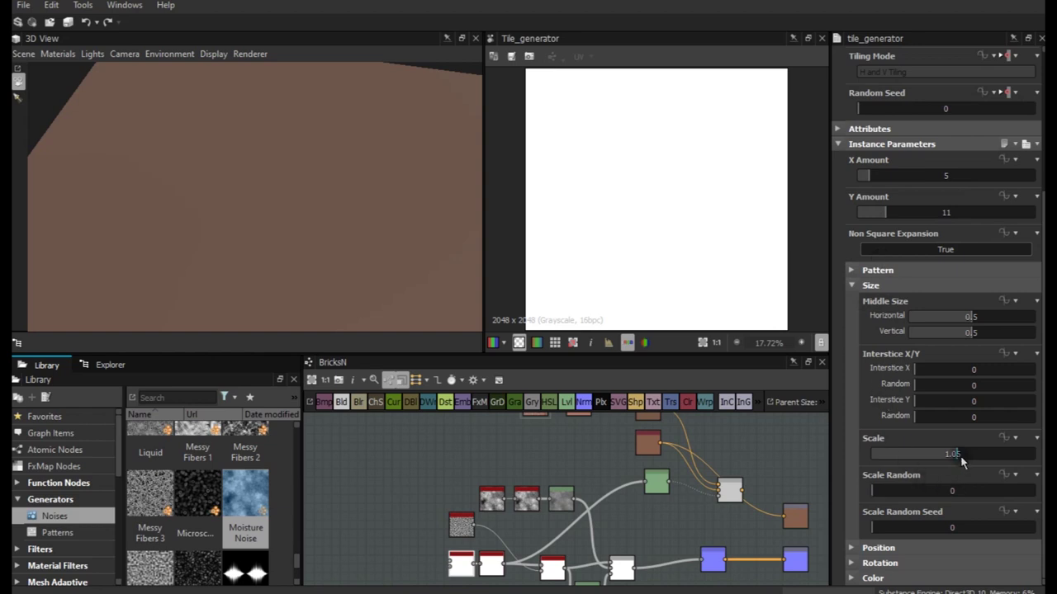
pyautogui.moveTo(953, 460); pyautogui.dragTo(952, 459)
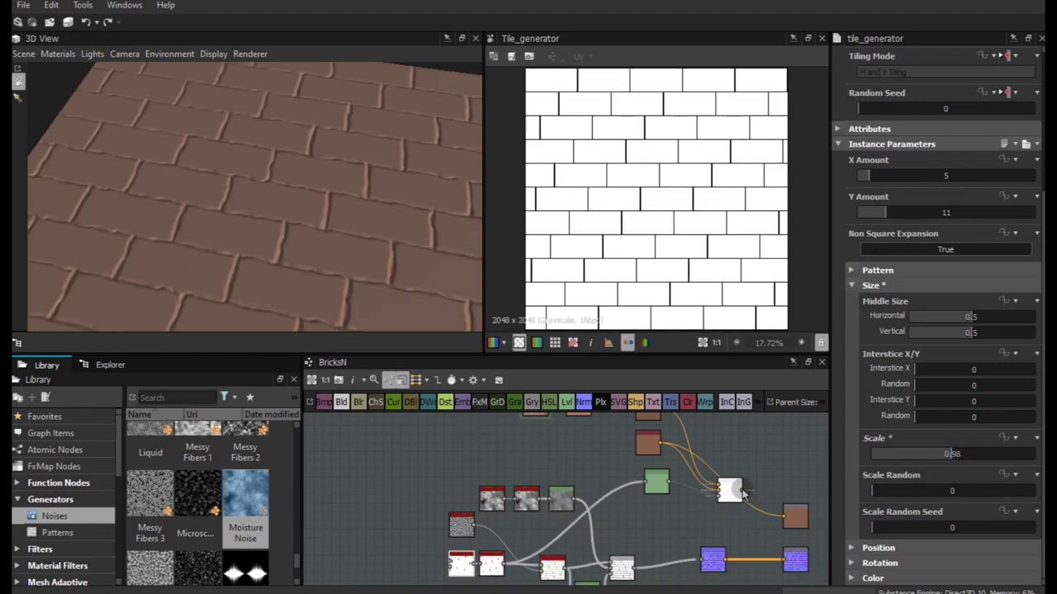
pyautogui.moveTo(405, 306); pyautogui.dragTo(358, 267)
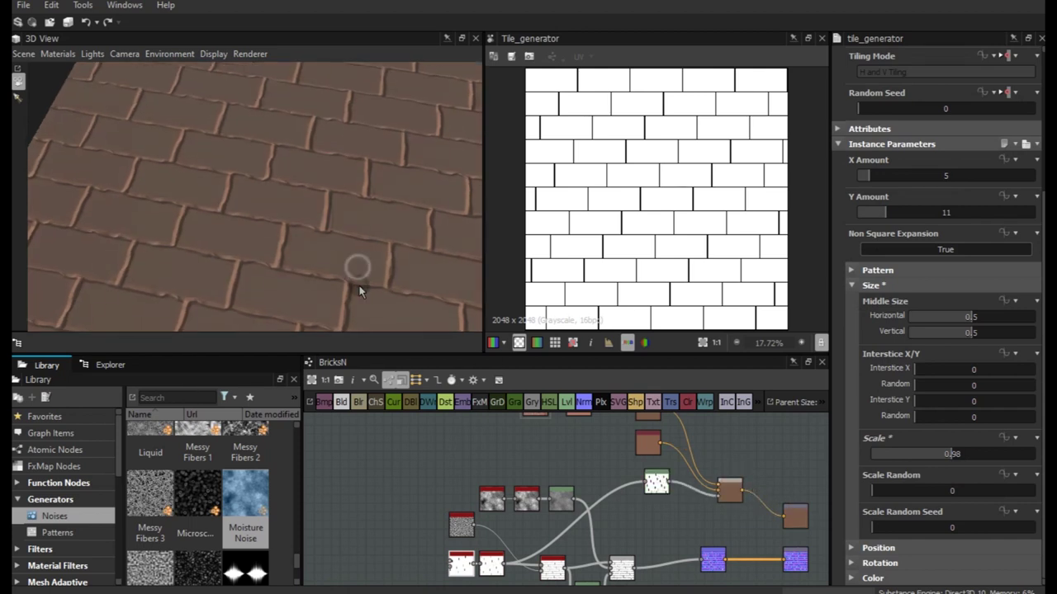
# Set the colour Blend node's Blending Mode to Overlay to redden the bricks
pyautogui.doubleClick(730, 492)
pyautogui.click(945, 389)
pyautogui.click(874, 486)
pyautogui.moveTo(342, 233)
pyautogui.mouseDown()
pyautogui.moveTo(378, 264)
pyautogui.moveTo(303, 236)
pyautogui.mouseUp()
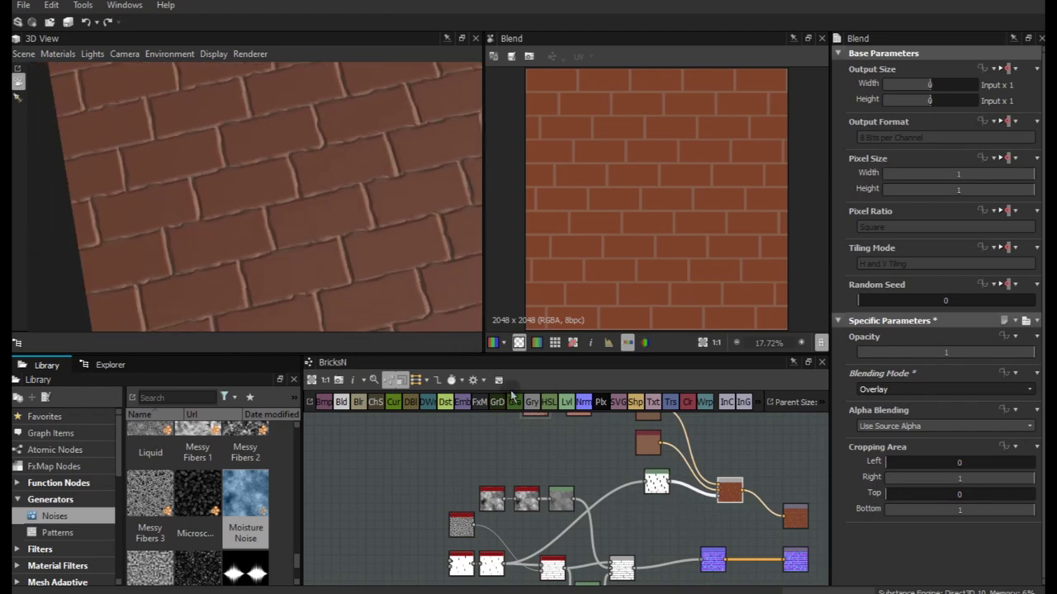
# Switch the colour Blend node's Blending Mode from Overlay to Copy
pyautogui.moveTo(656, 472); pyautogui.dragTo(632, 495, button='middle')
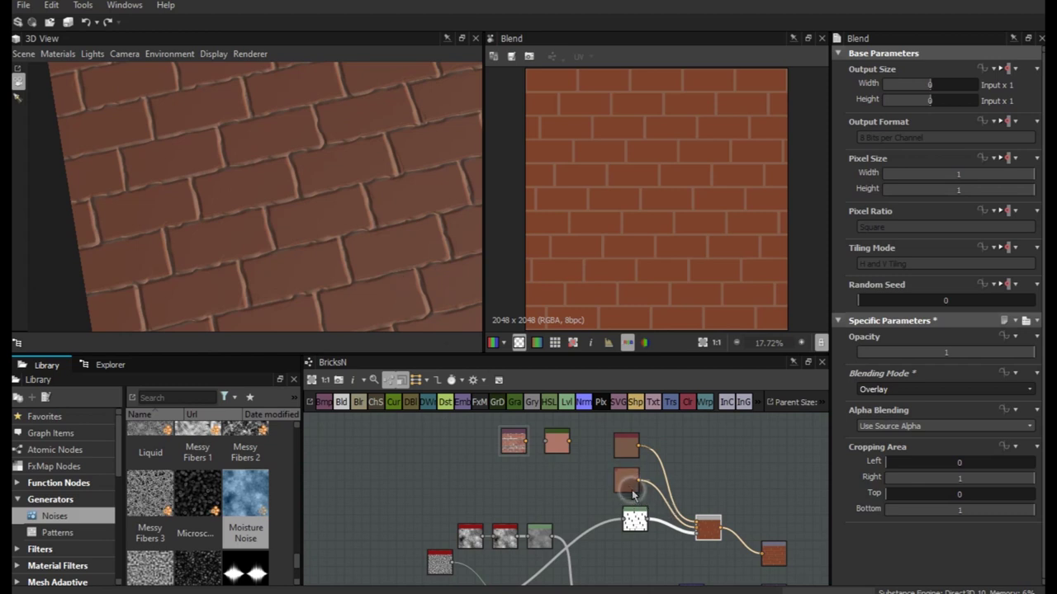
pyautogui.click(631, 489)
pyautogui.click(708, 530)
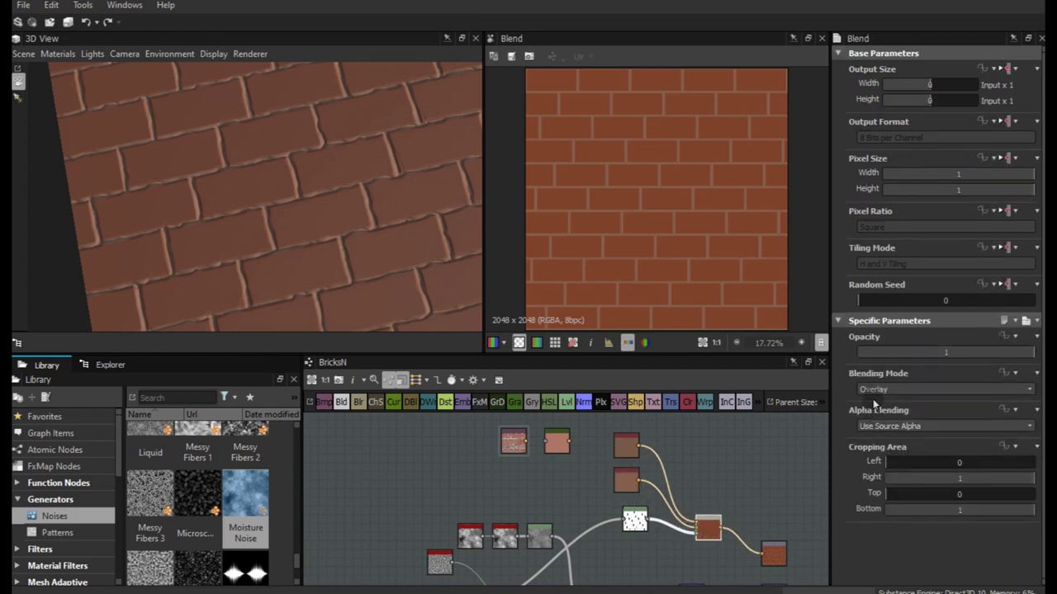
pyautogui.click(876, 390)
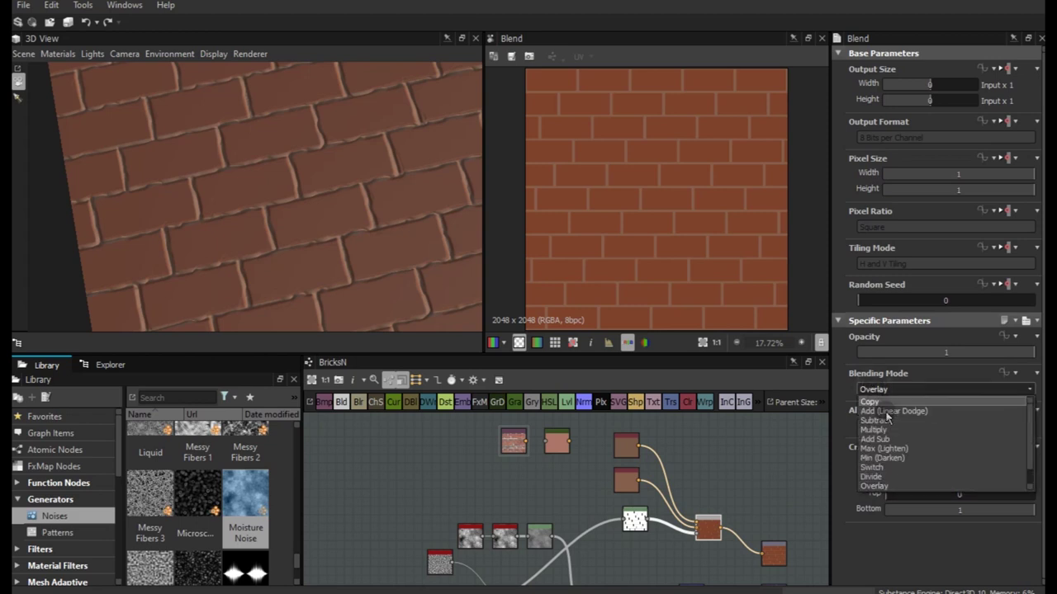
pyautogui.click(884, 406)
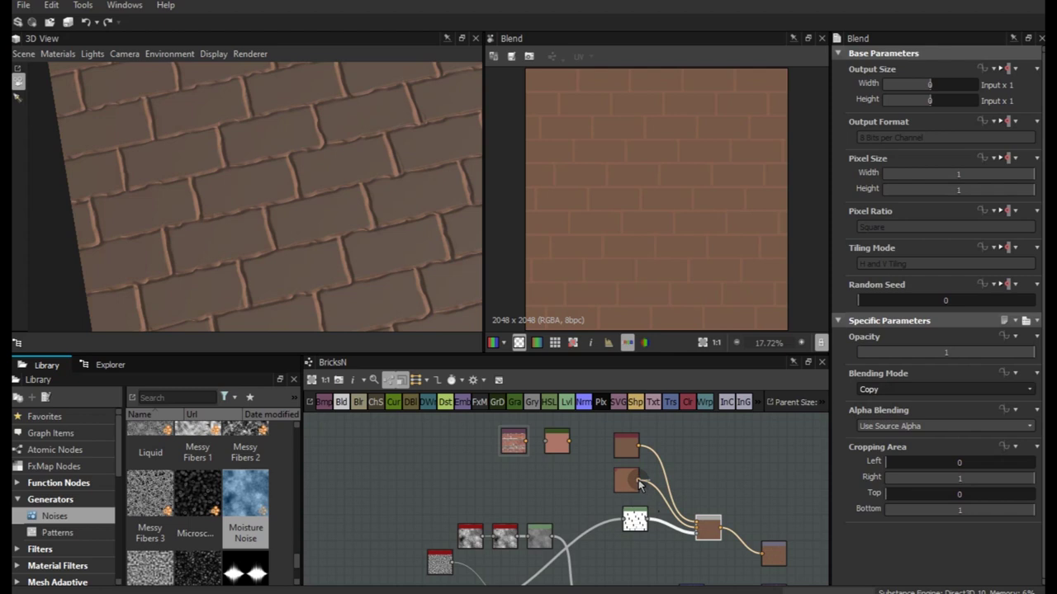
# Reconnect the top Uniform Color node into the Blend input
pyautogui.keyDown('alt'); pyautogui.click(704, 523); pyautogui.keyUp('alt')
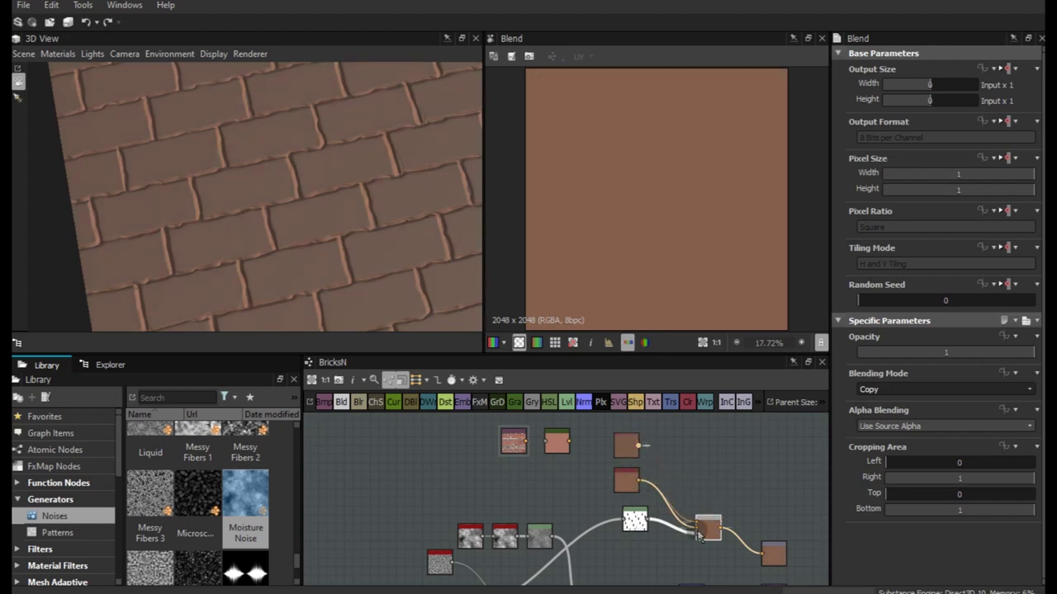
pyautogui.moveTo(639, 446); pyautogui.dragTo(698, 533)
pyautogui.click(623, 456)
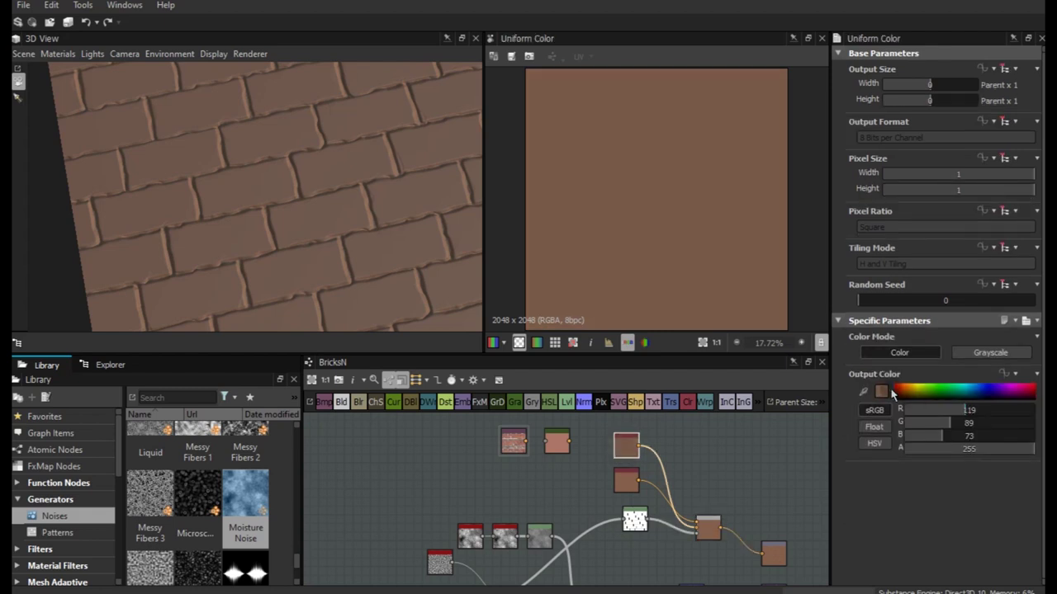
# Make one Uniform Color a neutral grey 136 for the mortar and swap the two colour nodes
pyautogui.click(881, 392)
pyautogui.click(491, 455)
pyautogui.moveTo(491, 455); pyautogui.dragTo(486, 464)
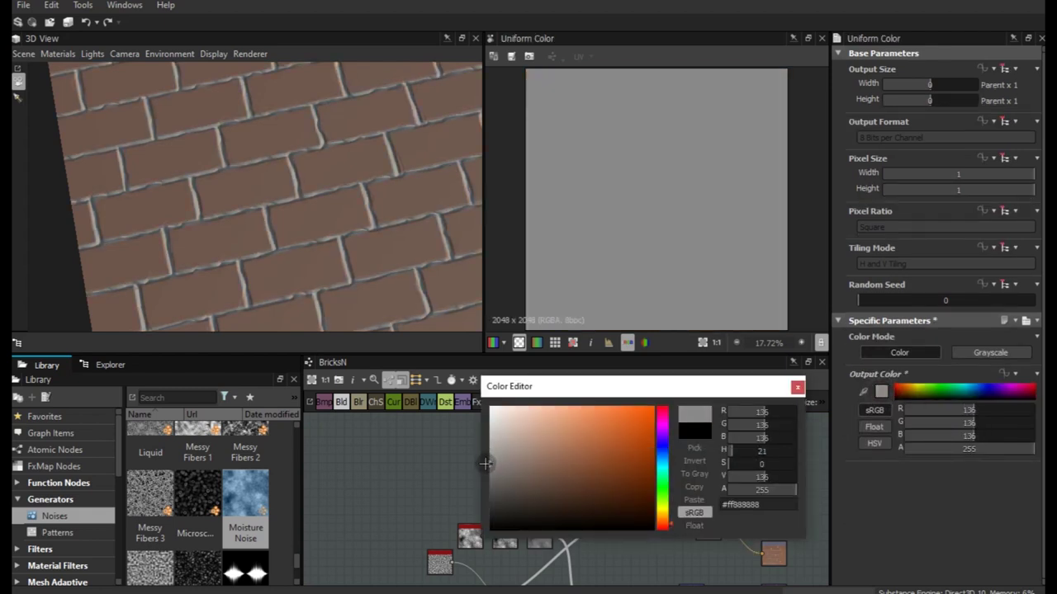
pyautogui.click(796, 387)
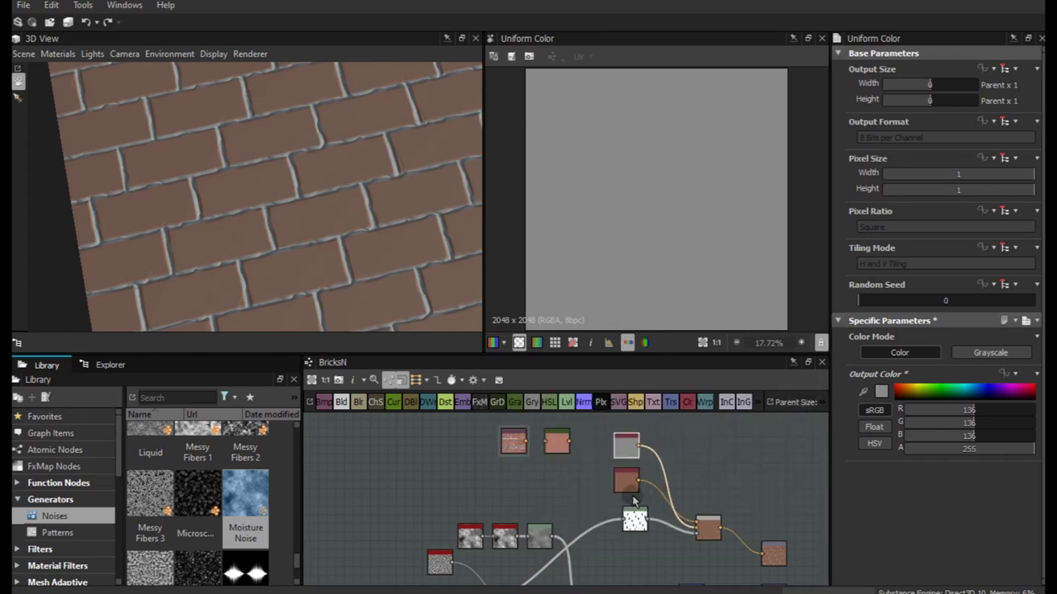
pyautogui.moveTo(625, 490)
pyautogui.mouseDown()
pyautogui.moveTo(670, 431)
pyautogui.moveTo(634, 496)
pyautogui.mouseUp()
pyautogui.moveTo(668, 430); pyautogui.dragTo(638, 459)
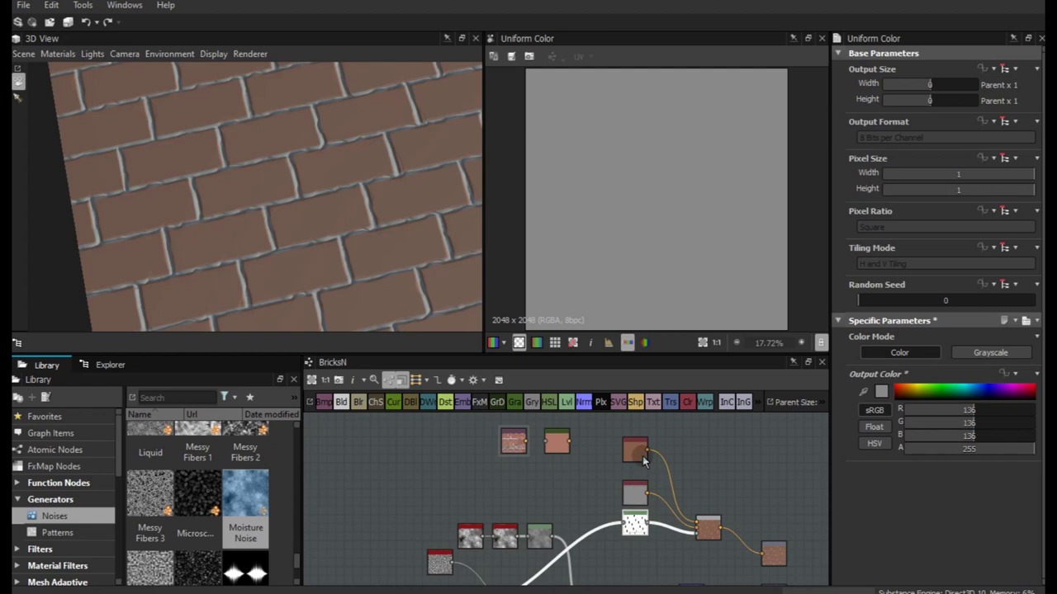
# Set the brick Uniform Color to RGB 126, 69, 44 and preview the Blend result
pyautogui.doubleClick(636, 459)
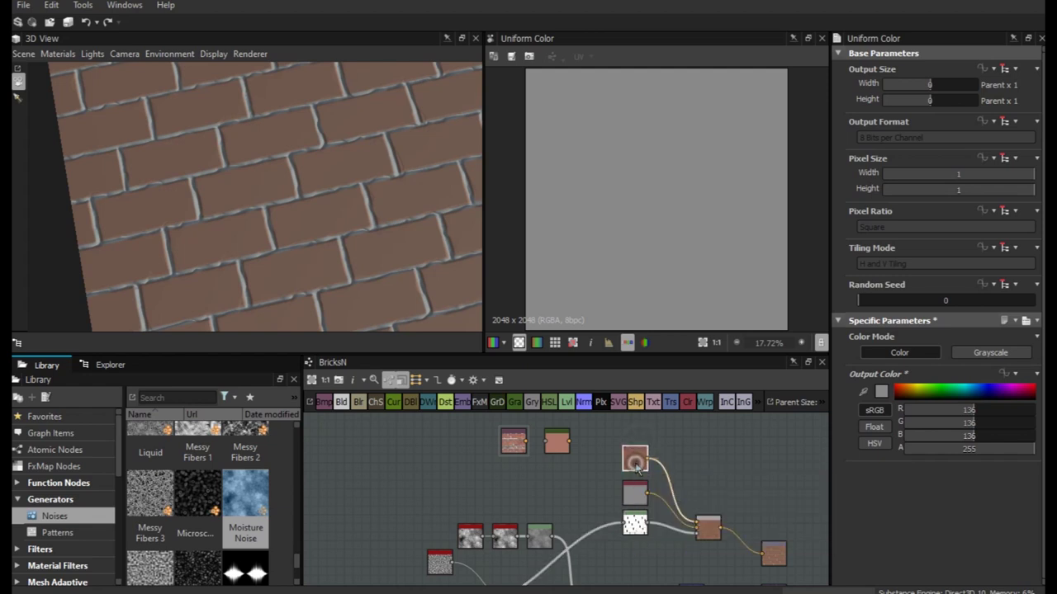
pyautogui.click(881, 393)
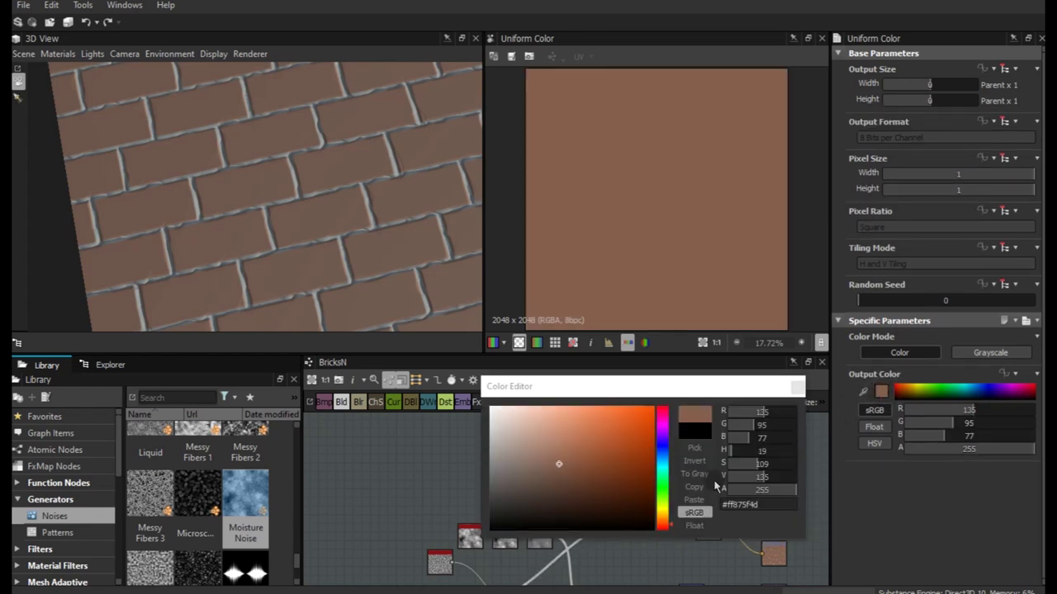
pyautogui.click(582, 467)
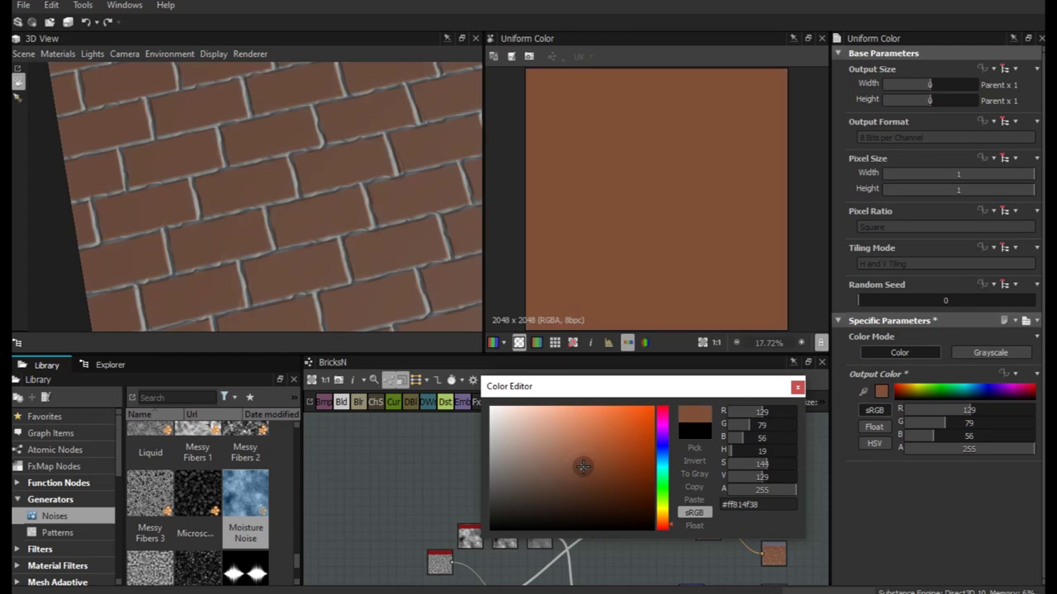
pyautogui.click(593, 476)
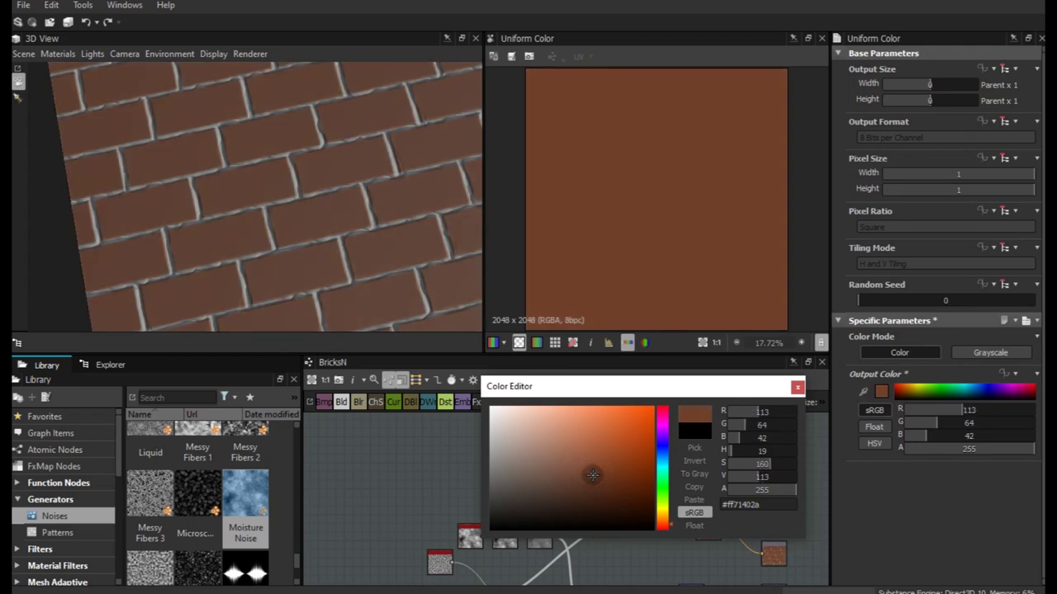
pyautogui.click(597, 469)
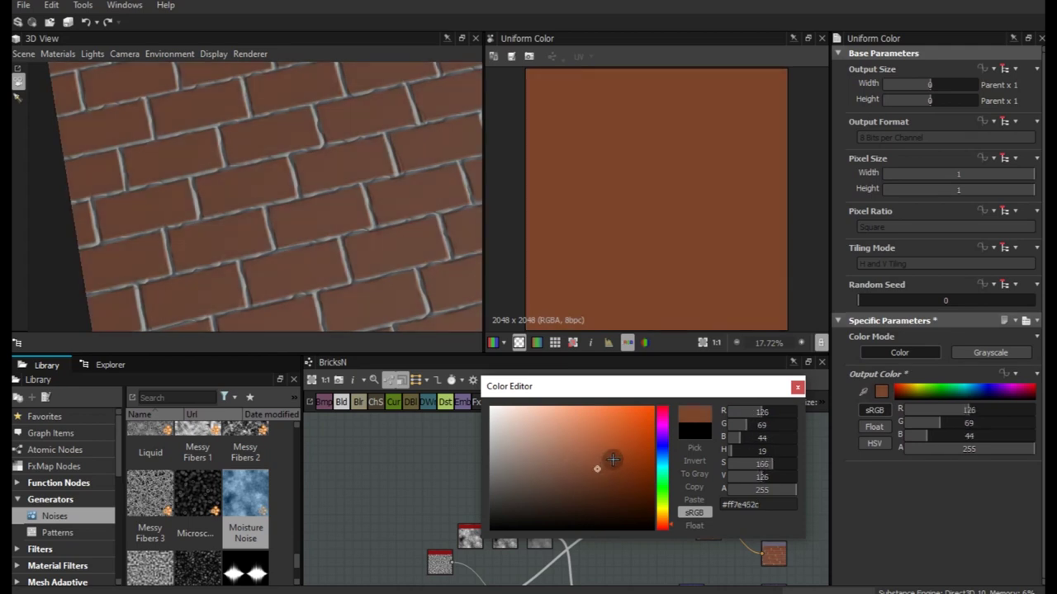
pyautogui.click(797, 387)
pyautogui.moveTo(385, 176)
pyautogui.mouseDown()
pyautogui.moveTo(432, 110)
pyautogui.moveTo(432, 121)
pyautogui.mouseUp()
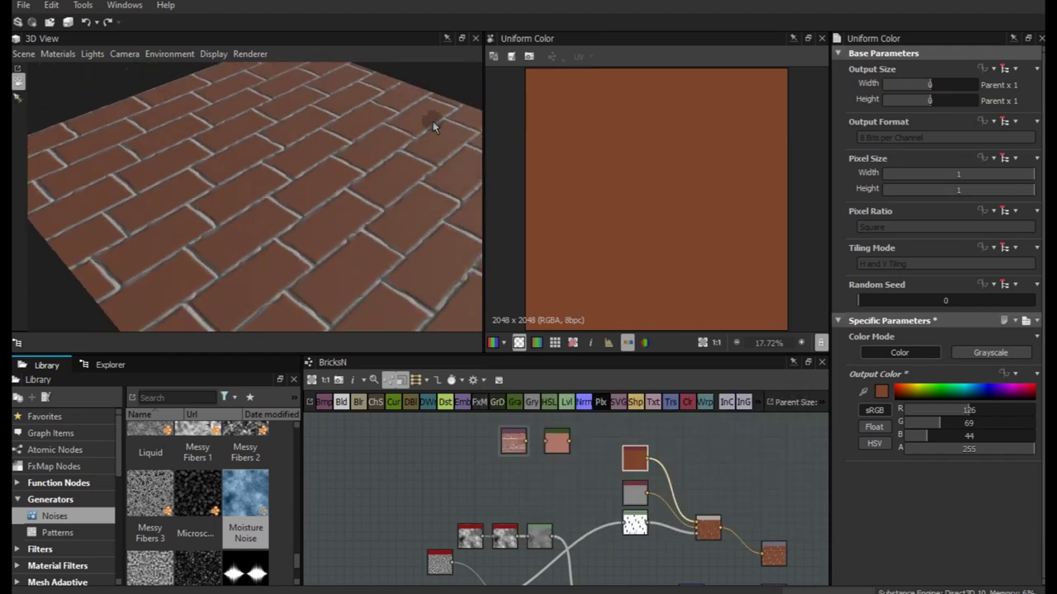
pyautogui.doubleClick(706, 526)
pyautogui.moveTo(358, 212); pyautogui.dragTo(318, 251)
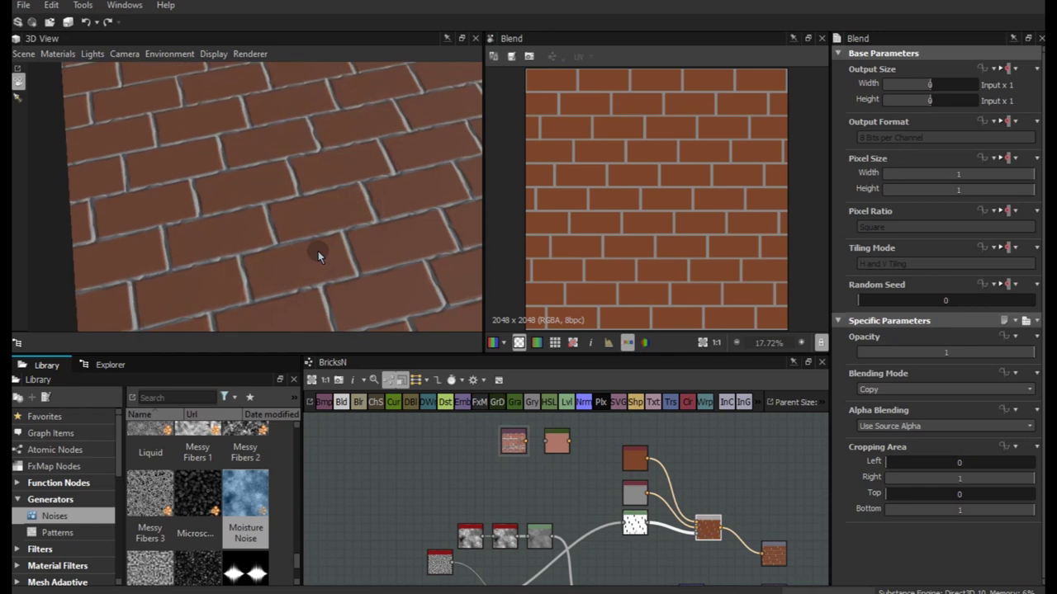
# Save all open work with File > Save All and zoom in on the 3D bricks
pyautogui.click(23, 5)
pyautogui.click(41, 118)
pyautogui.moveTo(237, 210); pyautogui.dragTo(248, 254)
pyautogui.scroll(3, 308, 275)
pyautogui.scroll(2, 308, 275)
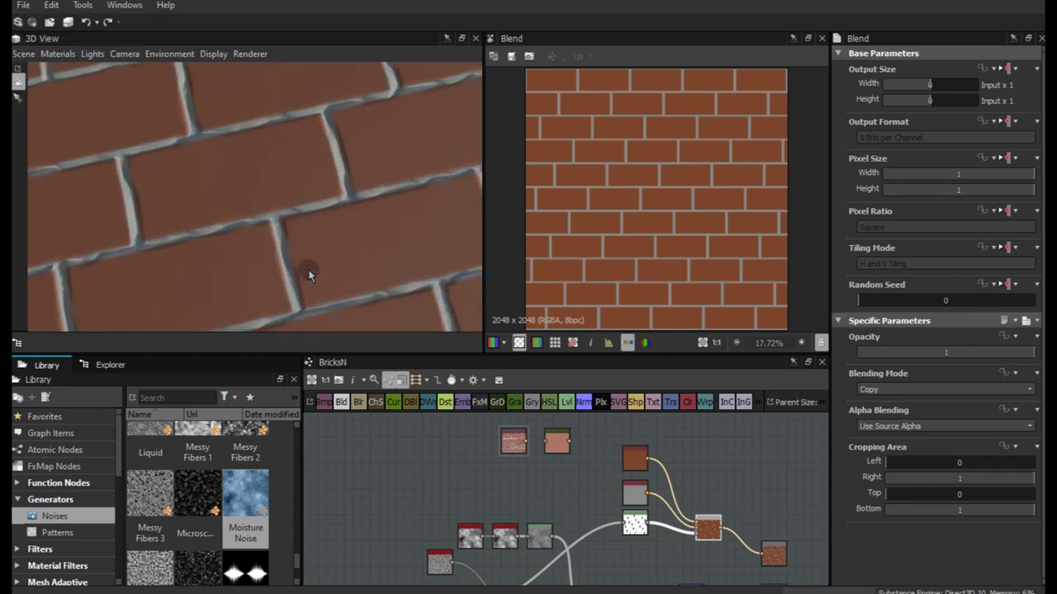
pyautogui.moveTo(308, 275)
pyautogui.mouseDown()
pyautogui.moveTo(376, 202)
pyautogui.moveTo(437, 314)
pyautogui.mouseUp()
# Pan and zoom the graph to review the node chains
pyautogui.moveTo(553, 504); pyautogui.dragTo(586, 549, button='middle')
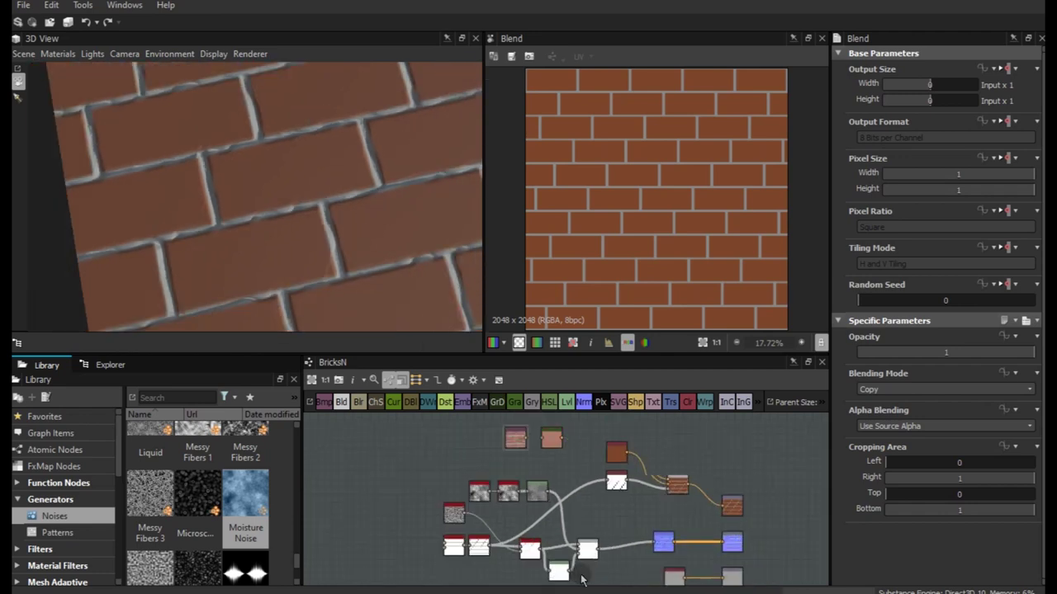
pyautogui.moveTo(625, 491); pyautogui.dragTo(625, 542, button='middle')
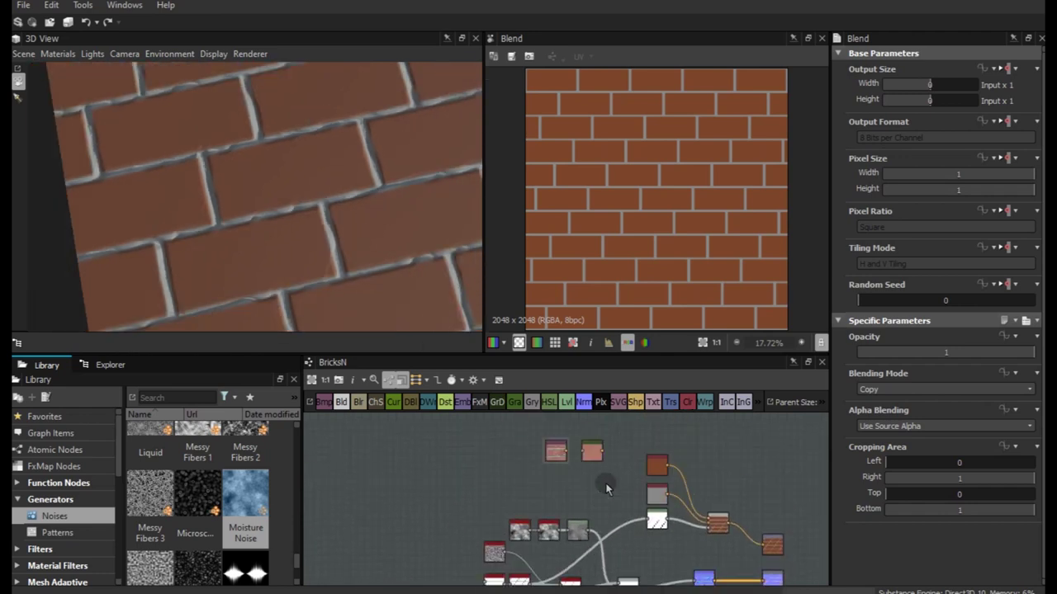
pyautogui.moveTo(605, 483)
pyautogui.mouseDown(button='middle')
pyautogui.moveTo(596, 505)
pyautogui.moveTo(642, 495)
pyautogui.moveTo(636, 512)
pyautogui.mouseUp(button='middle')
pyautogui.scroll(2, 631, 528)
pyautogui.scroll(2, 629, 543)
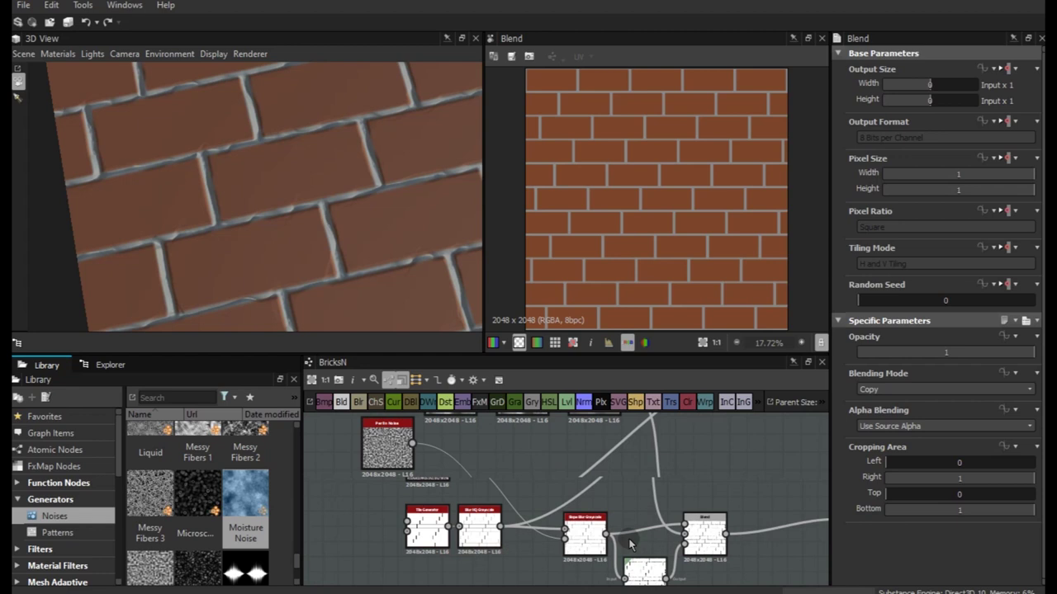
pyautogui.scroll(1, 629, 543)
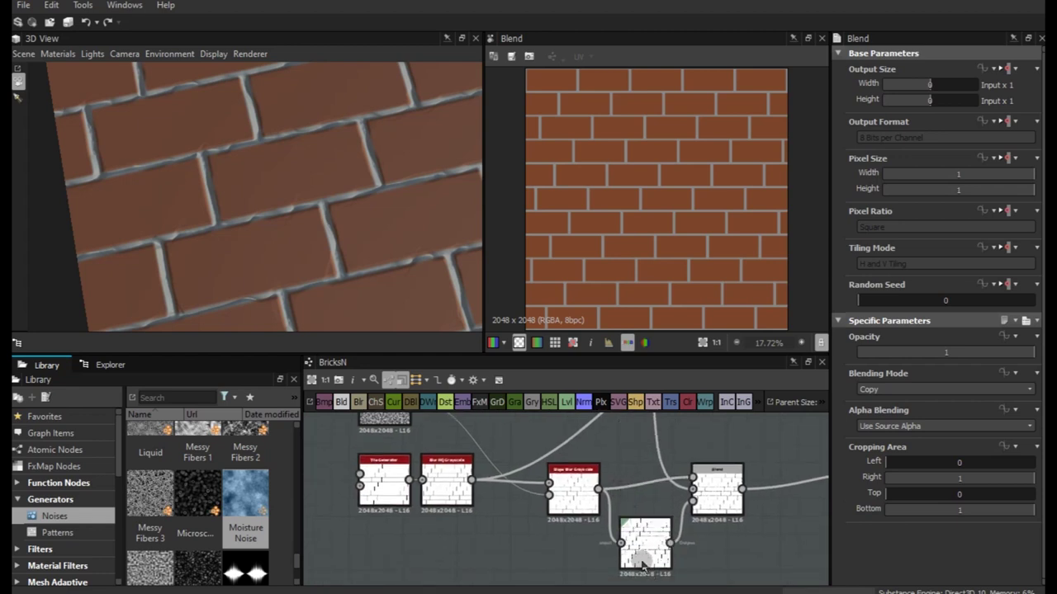